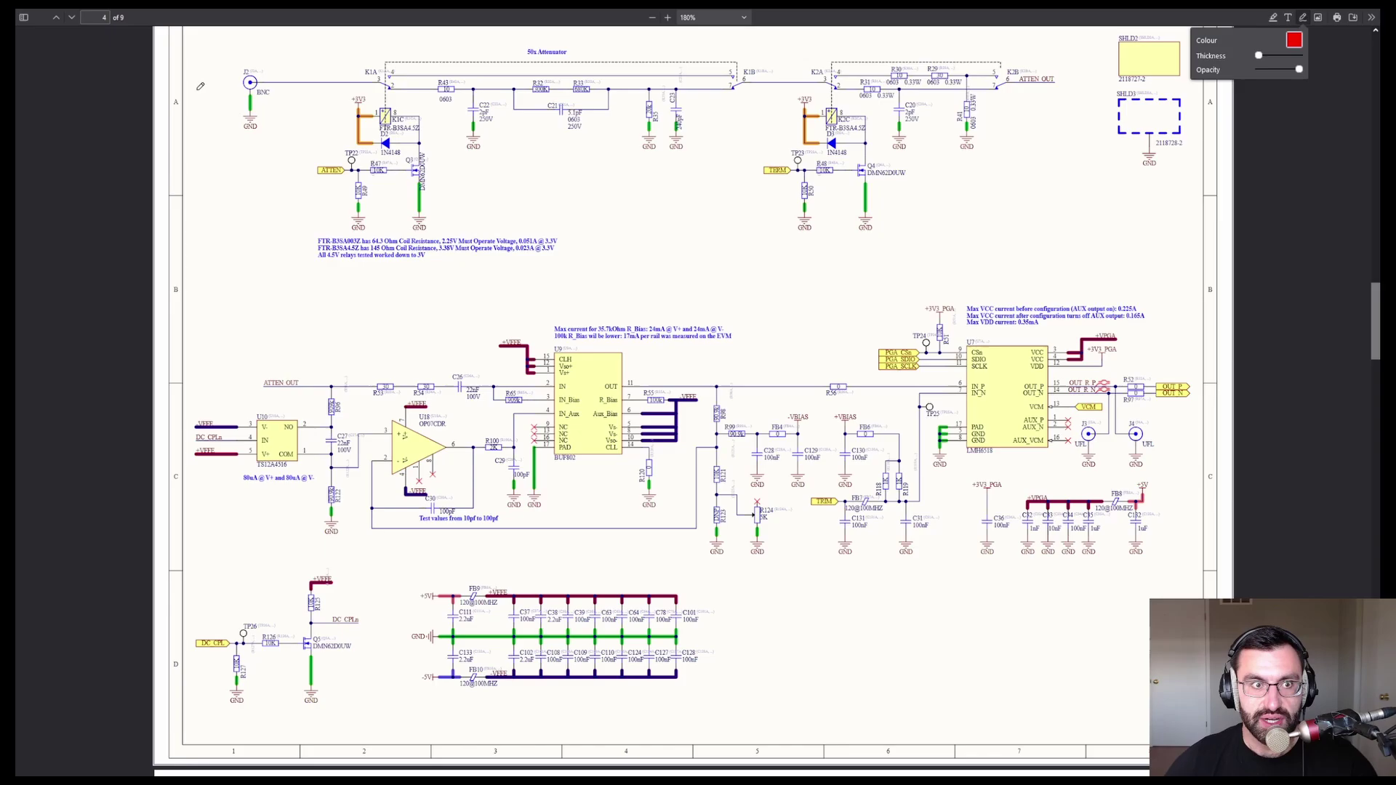
Step: Handwrite red '40Vpp' beside the BNC input and '4Vpp' after the 50x attenuator
{"action": "mouse_move", "coordinate": [195, 69]}
{"action": "left_mouse_down"}
{"action": "mouse_move", "coordinate": [197, 89]}
{"action": "mouse_move", "coordinate": [211, 72]}
{"action": "left_mouse_up"}
{"action": "left_click_drag", "start_coordinate": [215, 71], "coordinate": [232, 83]}
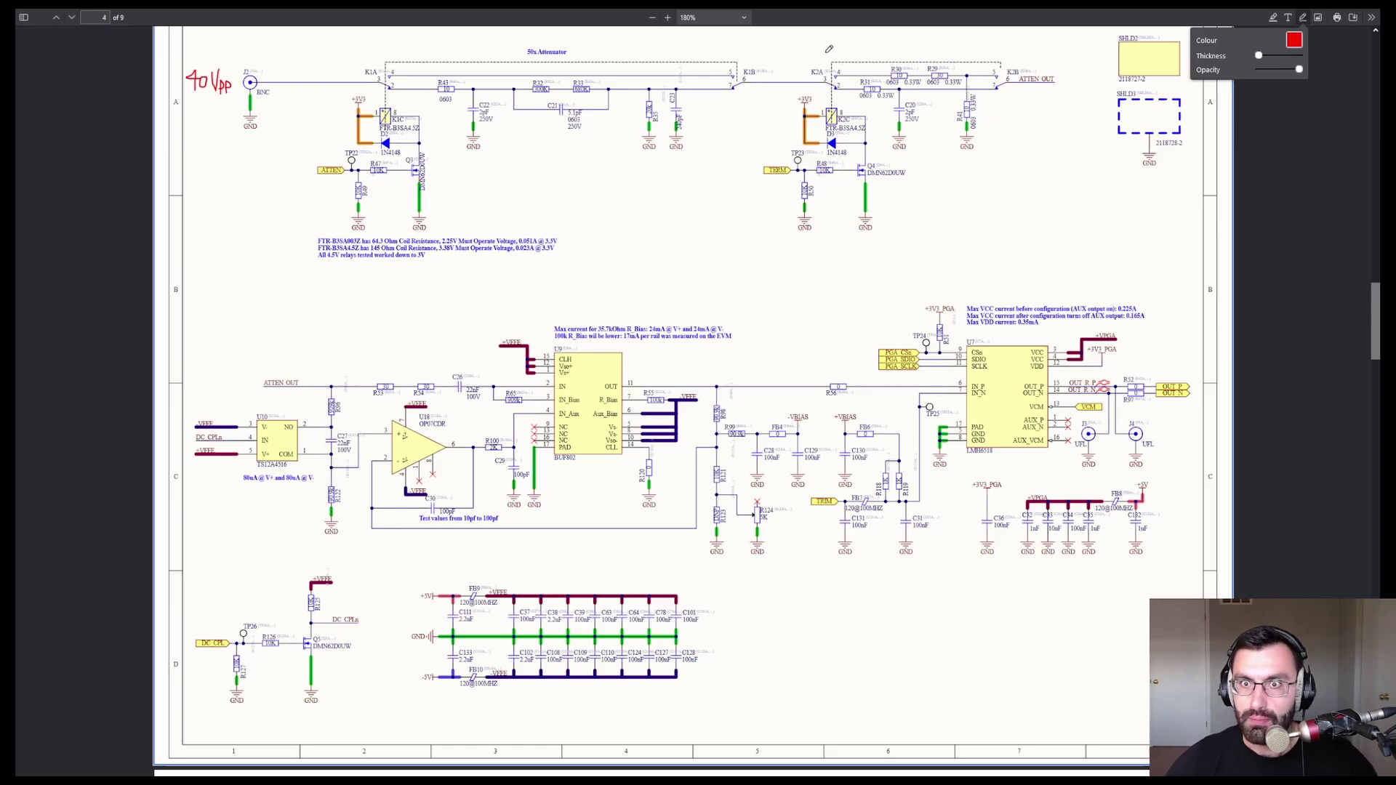
{"action": "left_click_drag", "start_coordinate": [790, 34], "coordinate": [796, 45]}
{"action": "mouse_move", "coordinate": [790, 38]}
{"action": "left_mouse_down"}
{"action": "mouse_move", "coordinate": [803, 51]}
{"action": "mouse_move", "coordinate": [807, 35]}
{"action": "left_mouse_up"}
{"action": "left_click_drag", "start_coordinate": [807, 42], "coordinate": [817, 52]}
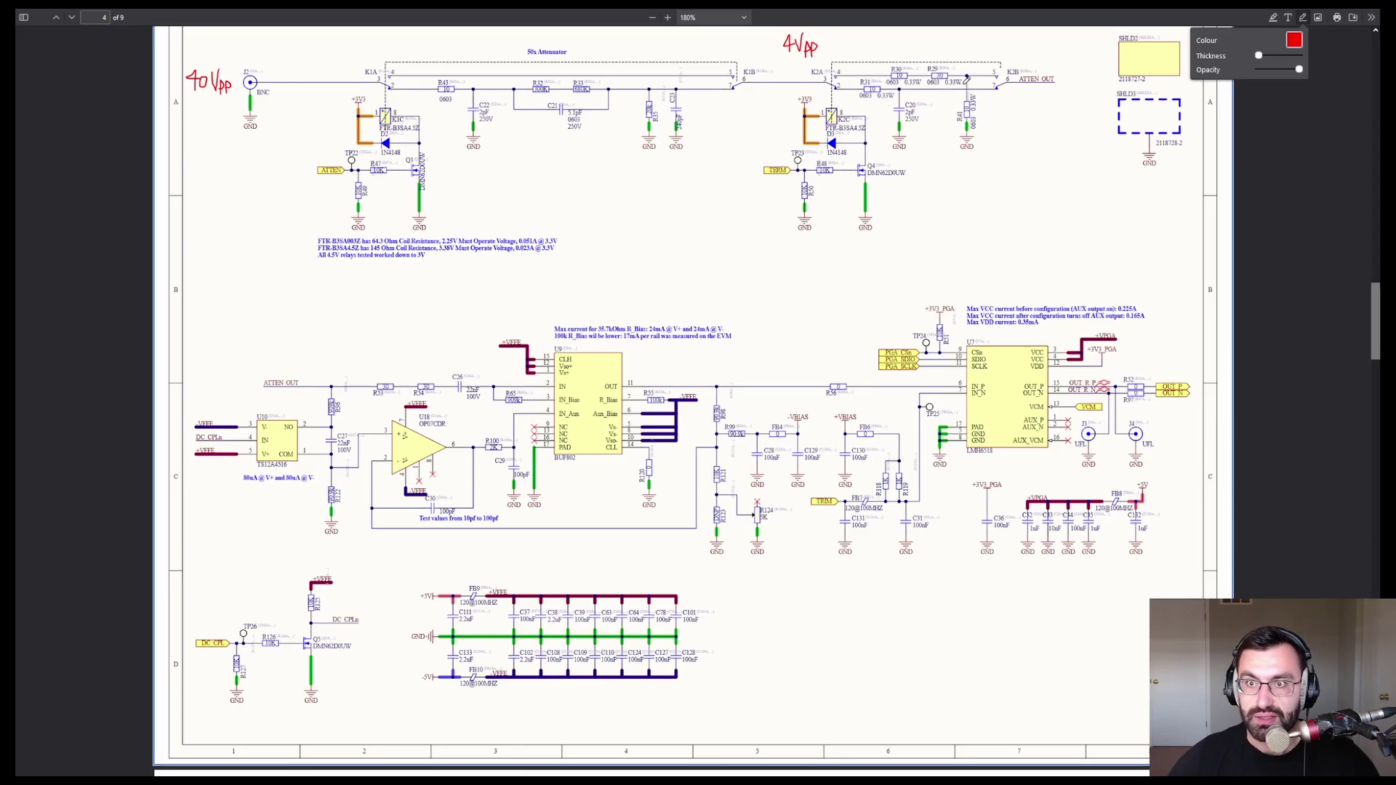
Step: Switch to the SG73P resistor datasheet and select the 0603 size in its ratings table
{"action": "left_click", "coordinate": [838, 92]}
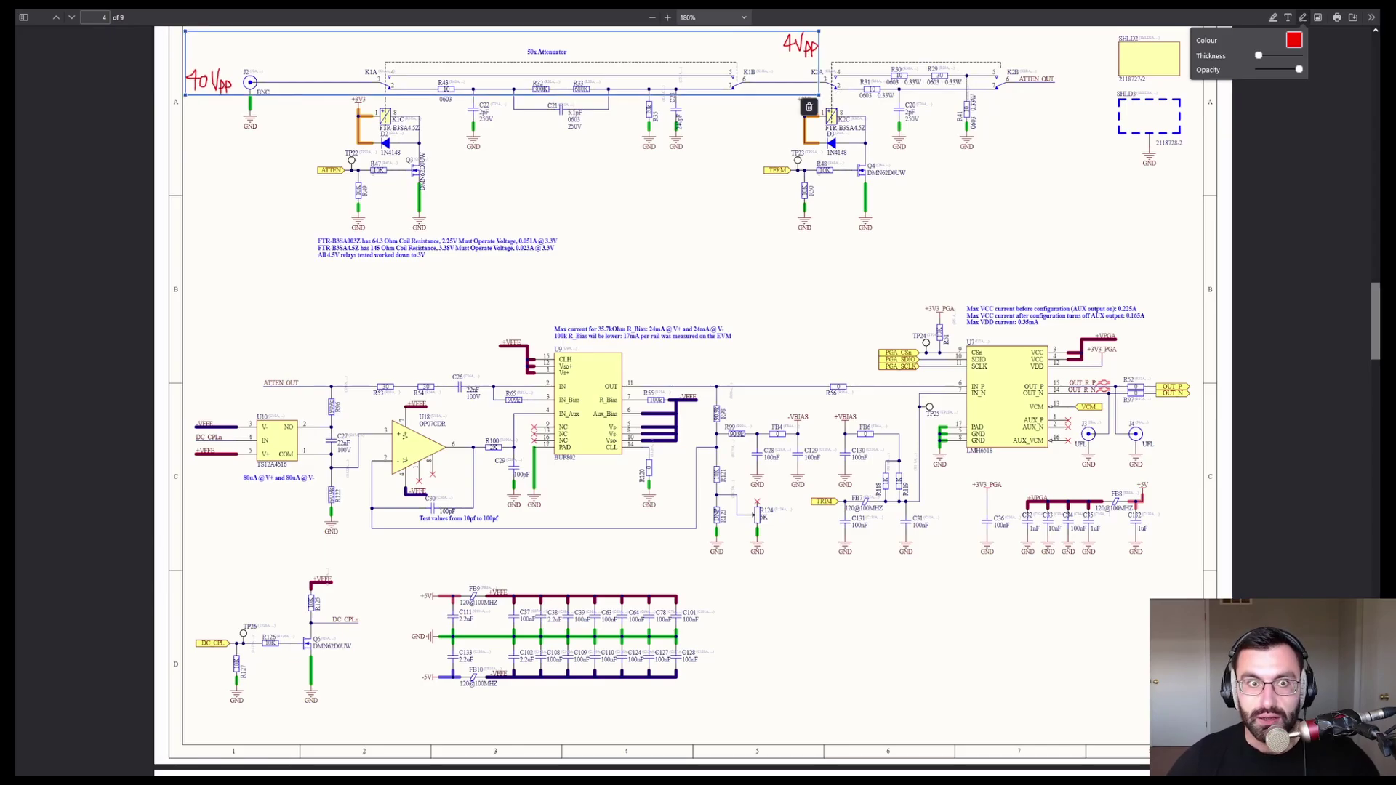
{"action": "key", "text": "ctrl+Tab"}
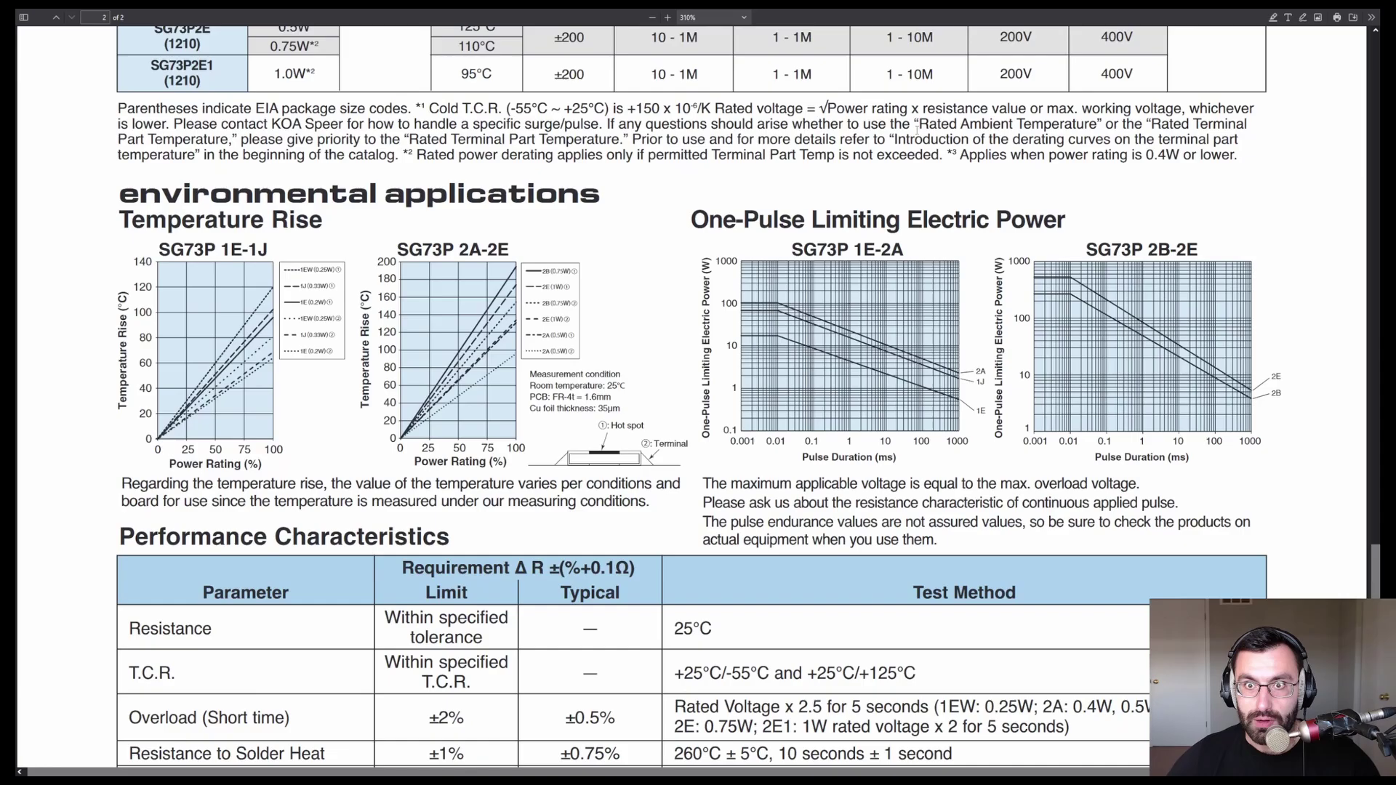
{"action": "scroll", "coordinate": [647, 271], "scroll_direction": "up", "scroll_amount": 10}
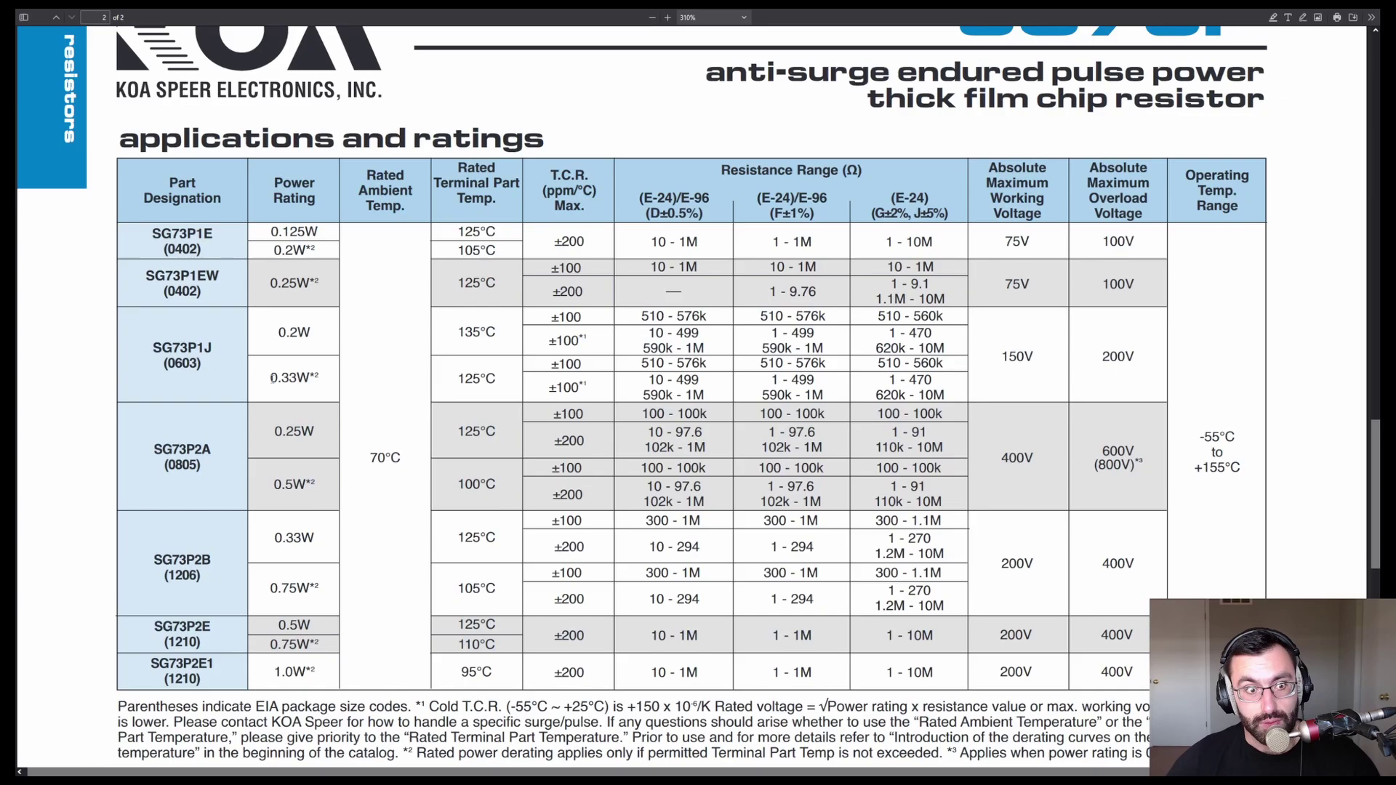
{"action": "double_click", "coordinate": [178, 363]}
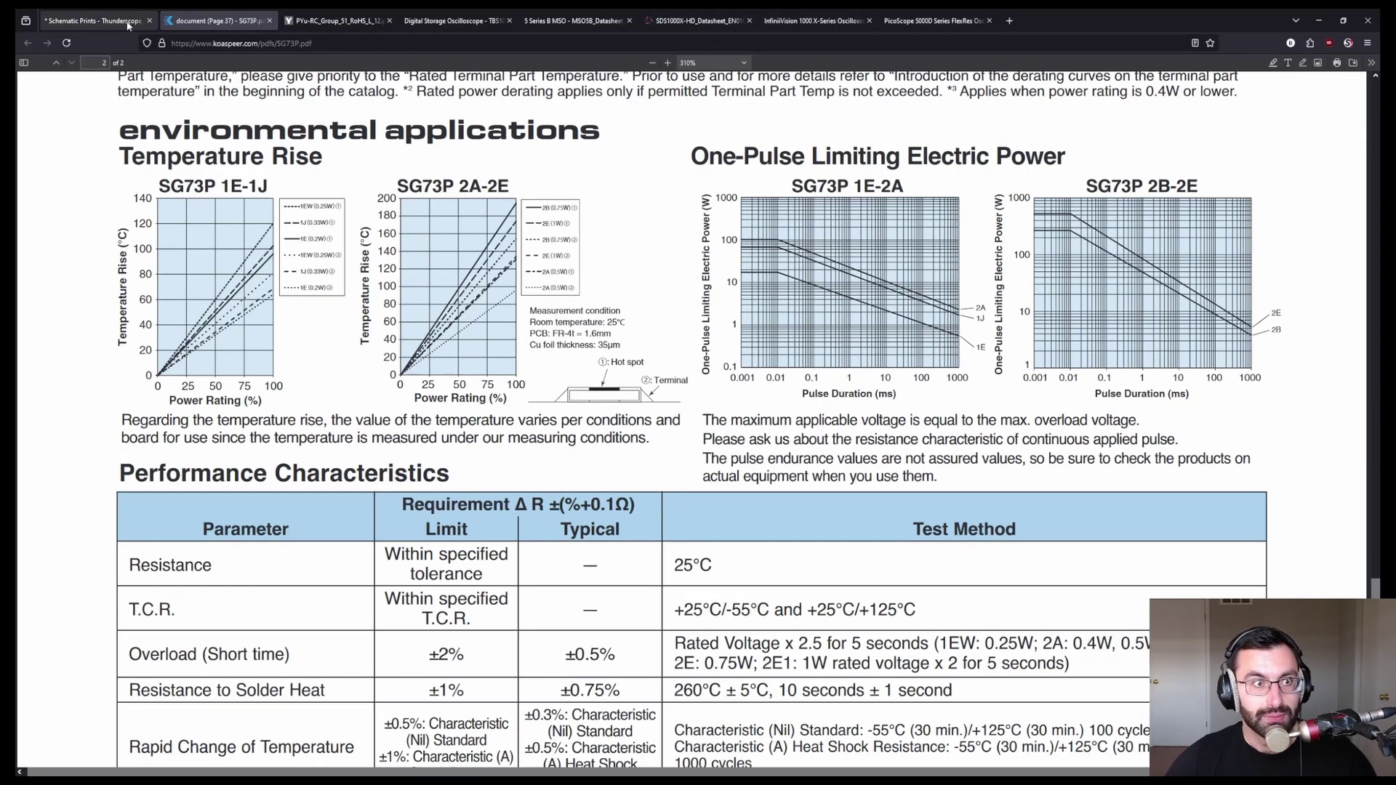
Step: Back on the schematic, write red '5V/50 = 0.1A' above the termination resistors
{"action": "left_click", "coordinate": [99, 17]}
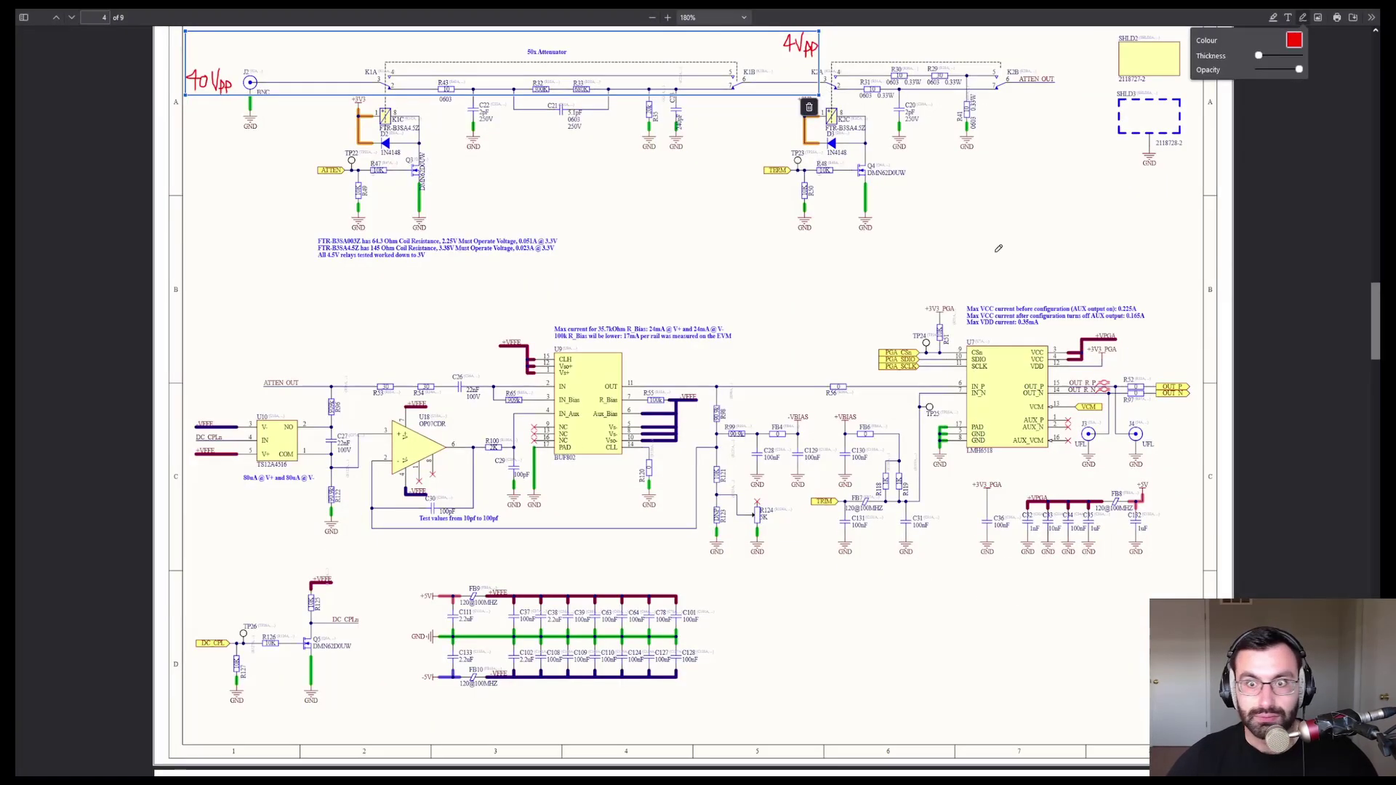
{"action": "scroll", "coordinate": [1015, 215], "scroll_direction": "up", "scroll_amount": 3}
{"action": "scroll", "coordinate": [989, 145], "scroll_direction": "down", "scroll_amount": 2}
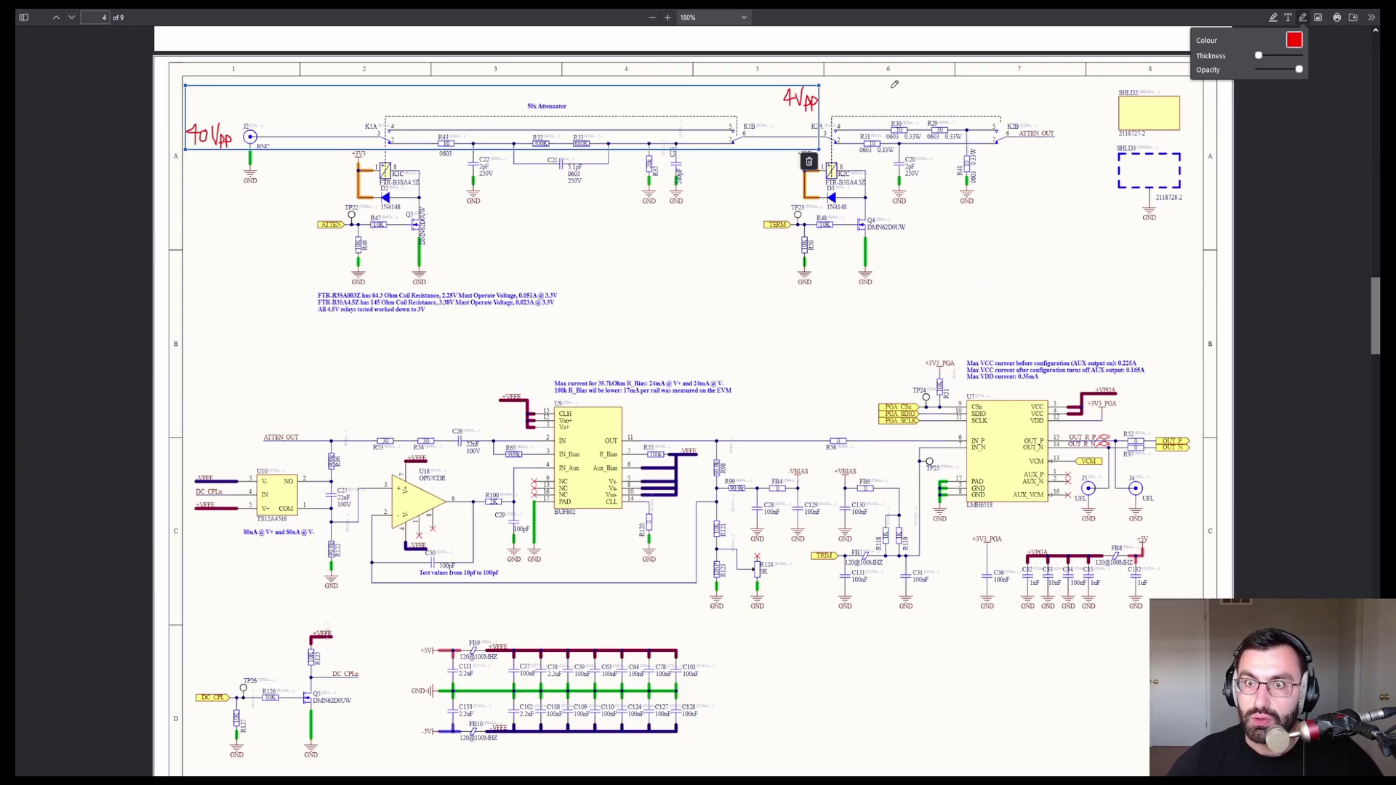
{"action": "mouse_move", "coordinate": [893, 86]}
{"action": "left_mouse_down"}
{"action": "mouse_move", "coordinate": [883, 99]}
{"action": "mouse_move", "coordinate": [990, 84]}
{"action": "mouse_move", "coordinate": [988, 99]}
{"action": "left_mouse_up"}
{"action": "left_click_drag", "start_coordinate": [976, 104], "coordinate": [1001, 92]}
{"action": "left_click_drag", "start_coordinate": [993, 97], "coordinate": [1013, 93]}
{"action": "mouse_move", "coordinate": [1016, 101]}
{"action": "left_mouse_down"}
{"action": "mouse_move", "coordinate": [1035, 89]}
{"action": "mouse_move", "coordinate": [1041, 103]}
{"action": "left_mouse_up"}
{"action": "left_click_drag", "start_coordinate": [1031, 98], "coordinate": [1039, 97]}
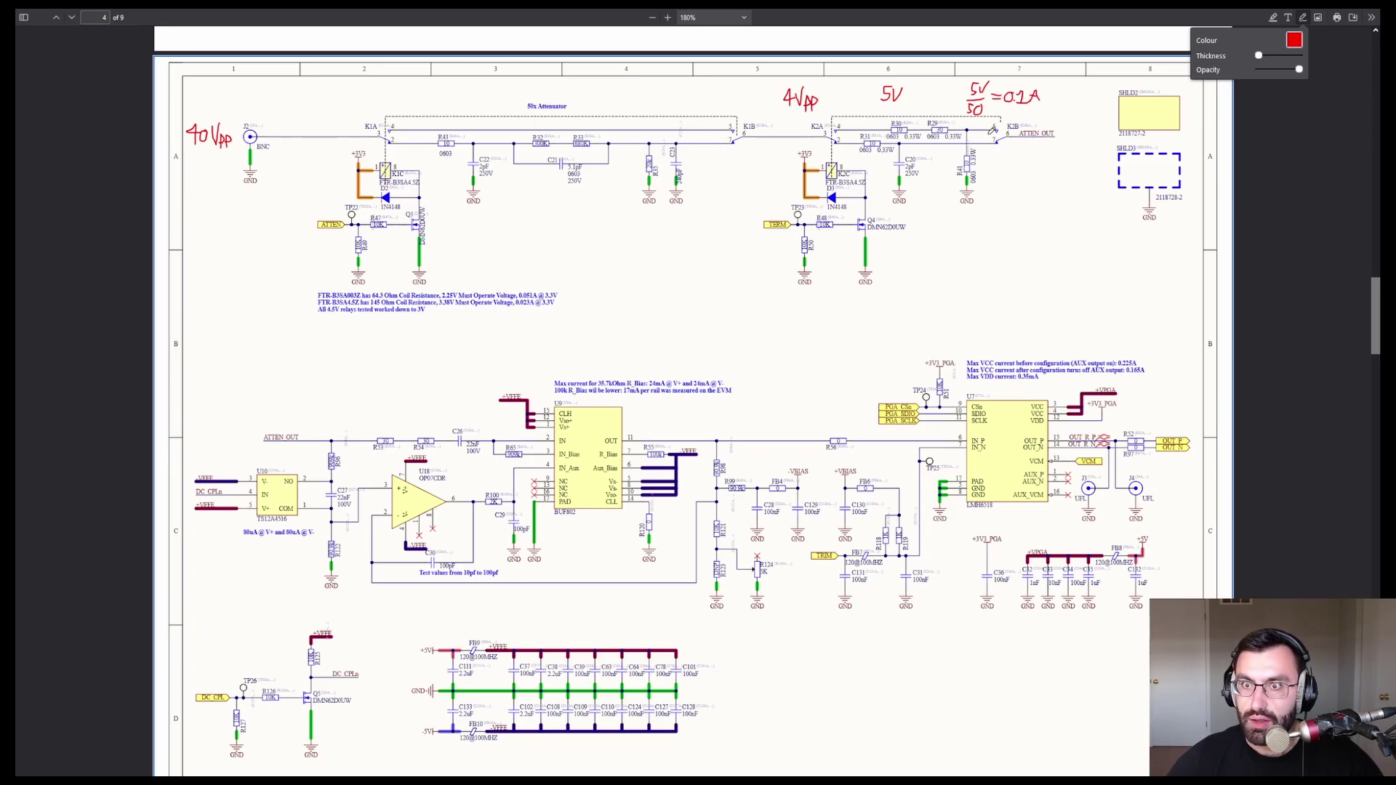
Step: Begin the power calculation '0.1²·30' beneath the current result
{"action": "mouse_move", "coordinate": [1015, 176]}
{"action": "left_mouse_down"}
{"action": "mouse_move", "coordinate": [1064, 183]}
{"action": "mouse_move", "coordinate": [1036, 204]}
{"action": "left_mouse_up"}
{"action": "left_click", "coordinate": [1021, 183]}
{"action": "left_click", "coordinate": [1042, 182]}
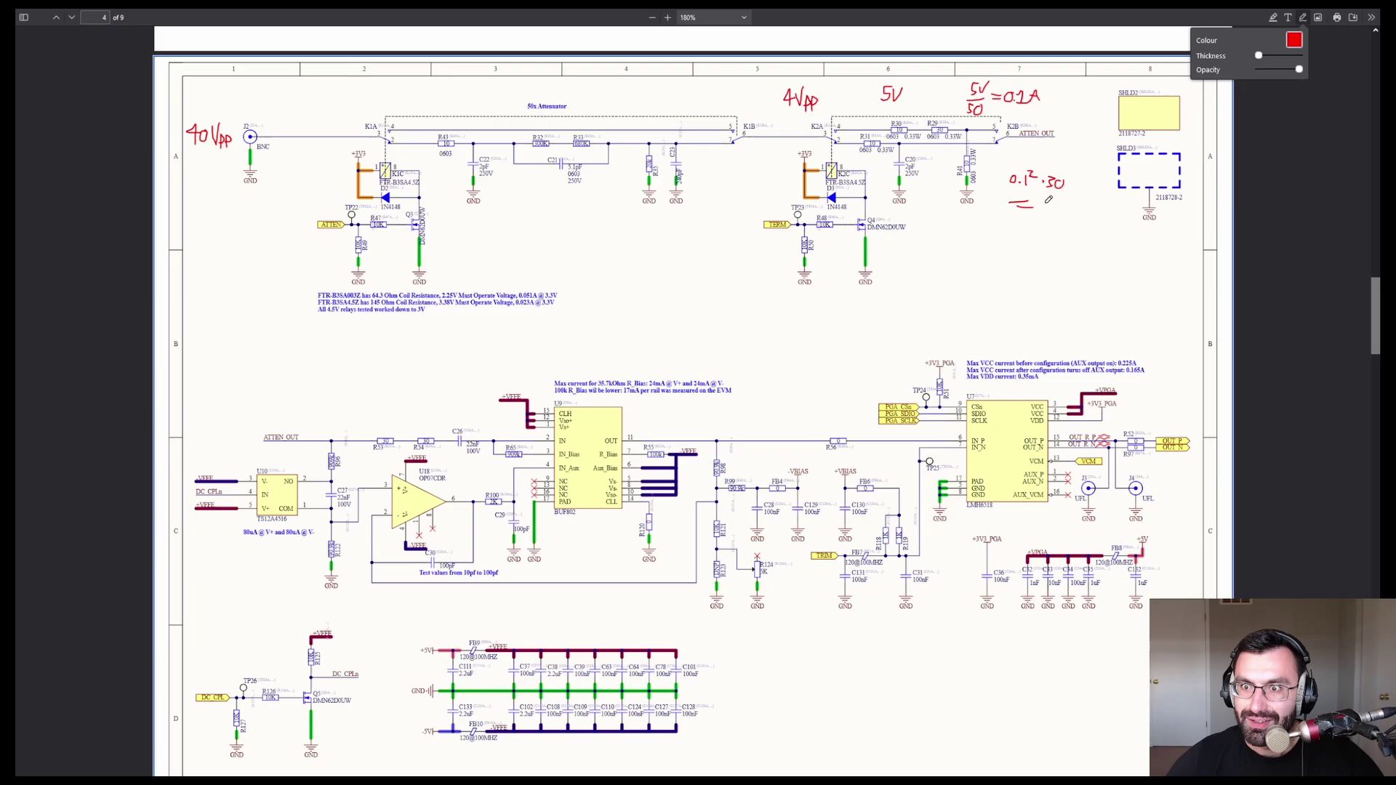
Step: Finish the power note with '= 0.3W', add 'rms' after 5V, and underline 0.3W
{"action": "left_click_drag", "start_coordinate": [1049, 203], "coordinate": [1086, 203]}
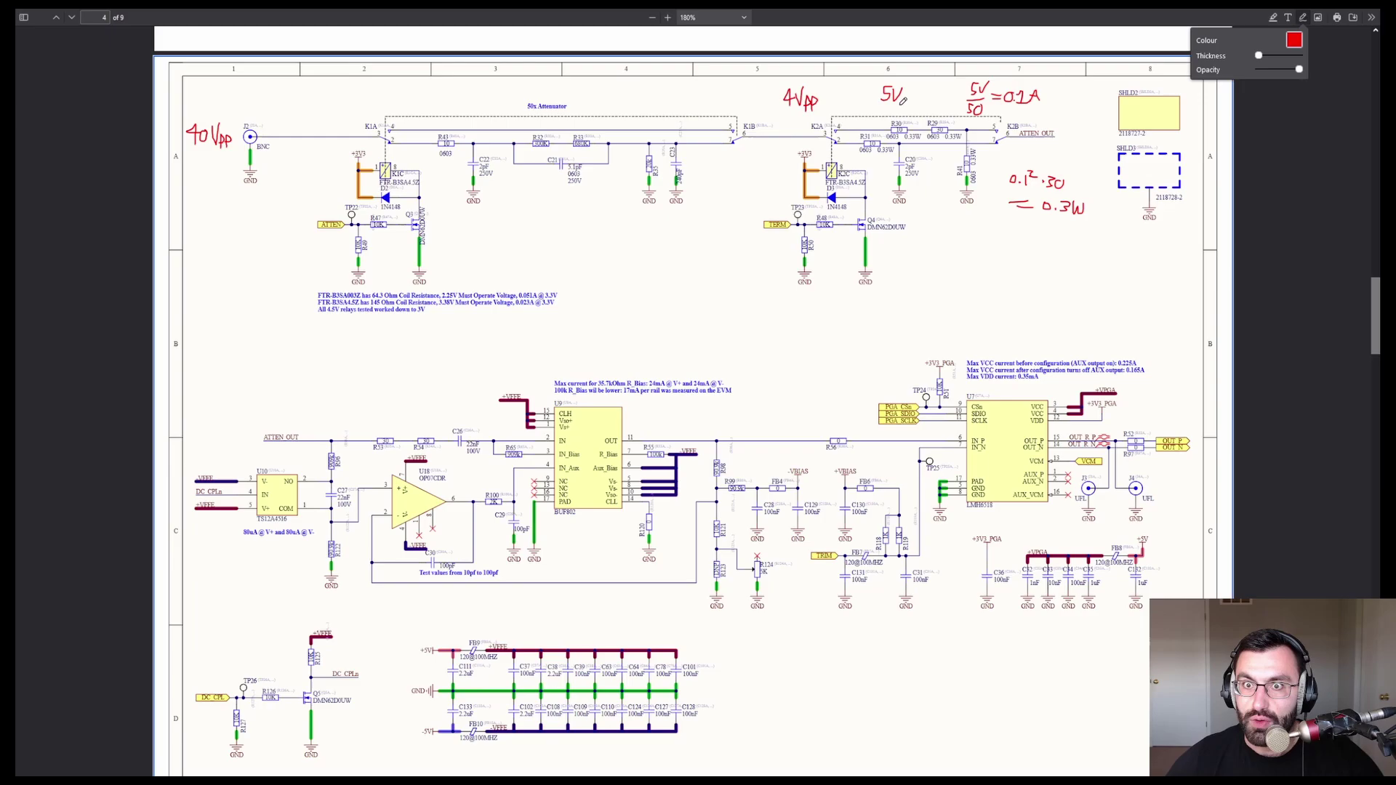
{"action": "left_click_drag", "start_coordinate": [904, 102], "coordinate": [919, 111]}
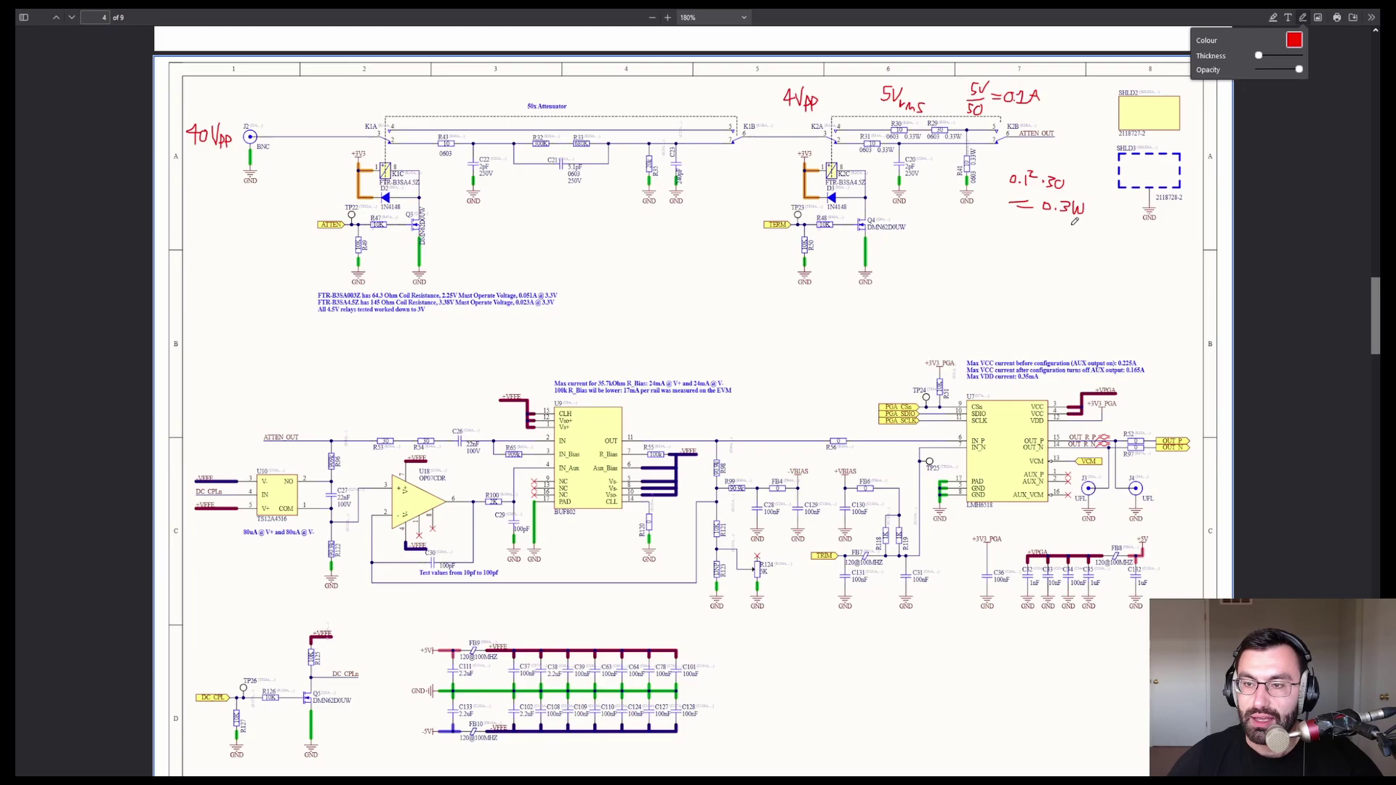
{"action": "left_click_drag", "start_coordinate": [1042, 215], "coordinate": [1084, 213]}
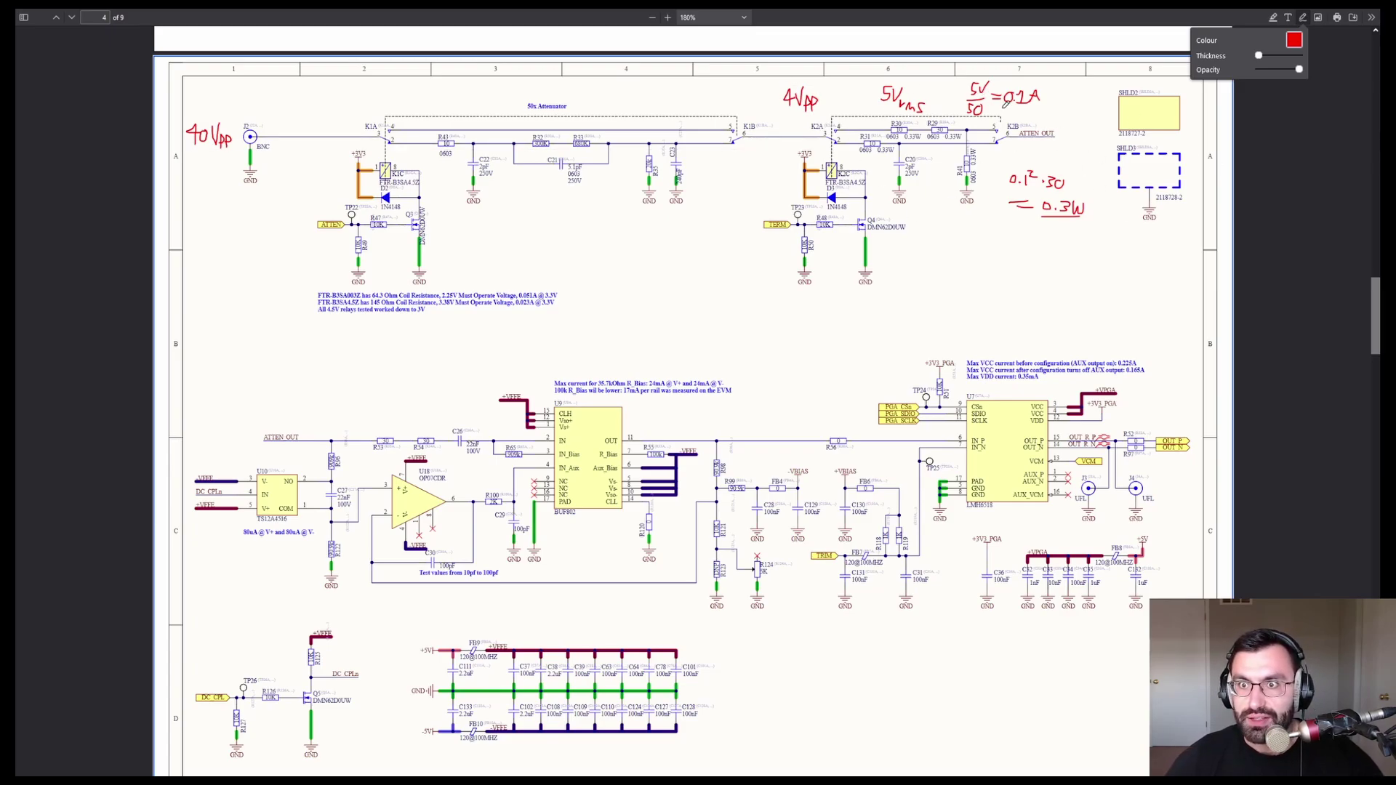
Step: Underline '5V/50 = 0.1A', write '0.1A' at the U9 buffer, and trace the top signal wire
{"action": "mouse_move", "coordinate": [1004, 107]}
{"action": "left_mouse_down"}
{"action": "mouse_move", "coordinate": [1060, 104]}
{"action": "mouse_move", "coordinate": [1033, 114]}
{"action": "left_mouse_up"}
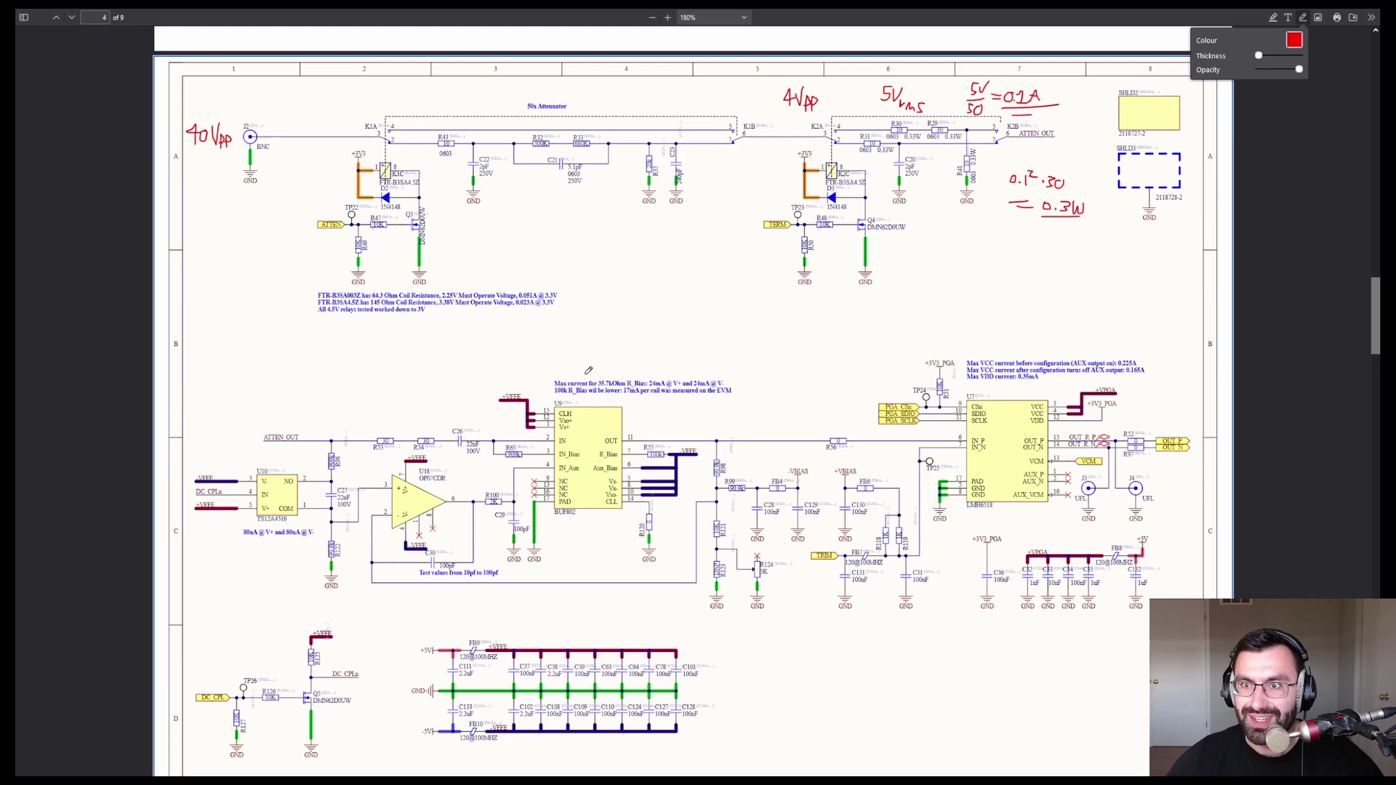
{"action": "left_click_drag", "start_coordinate": [586, 419], "coordinate": [612, 421]}
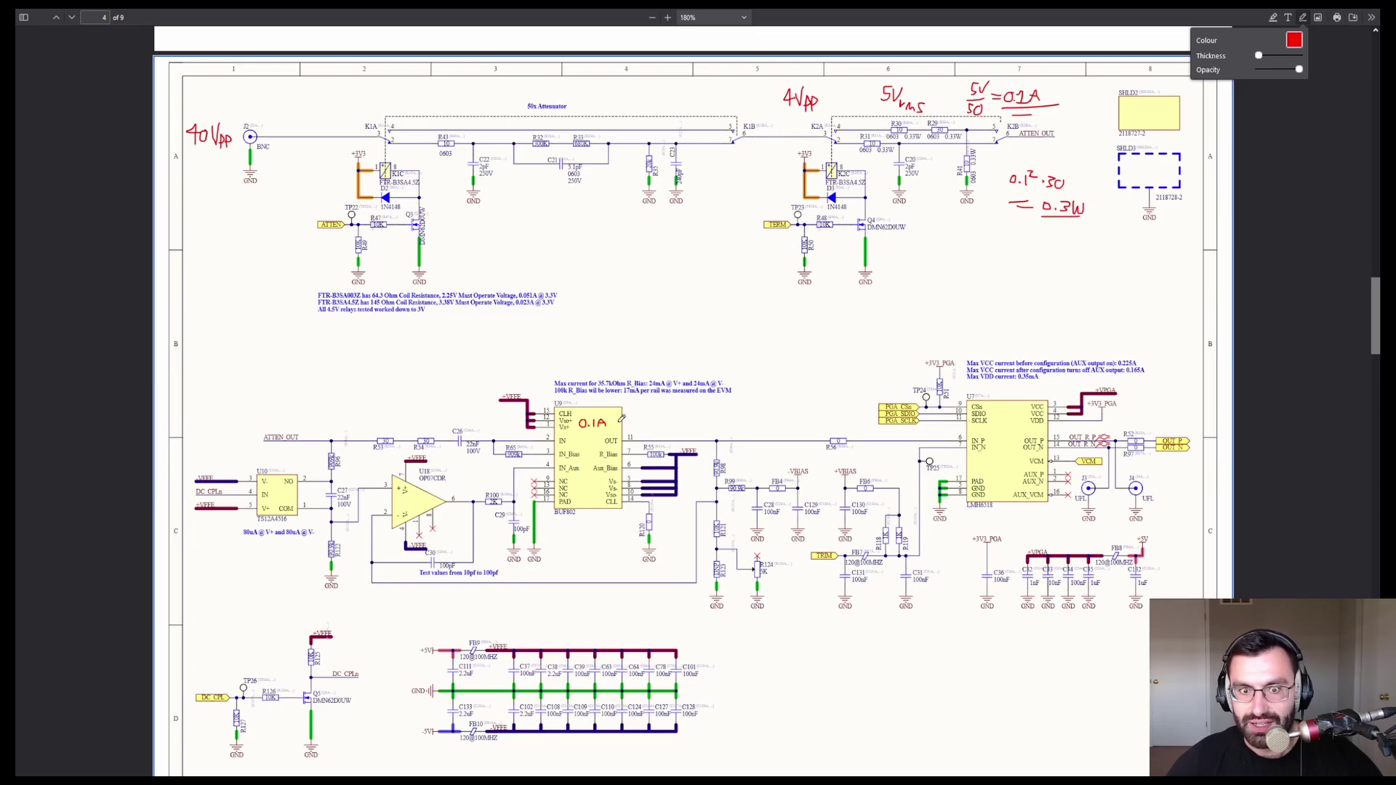
{"action": "left_click_drag", "start_coordinate": [815, 145], "coordinate": [191, 150]}
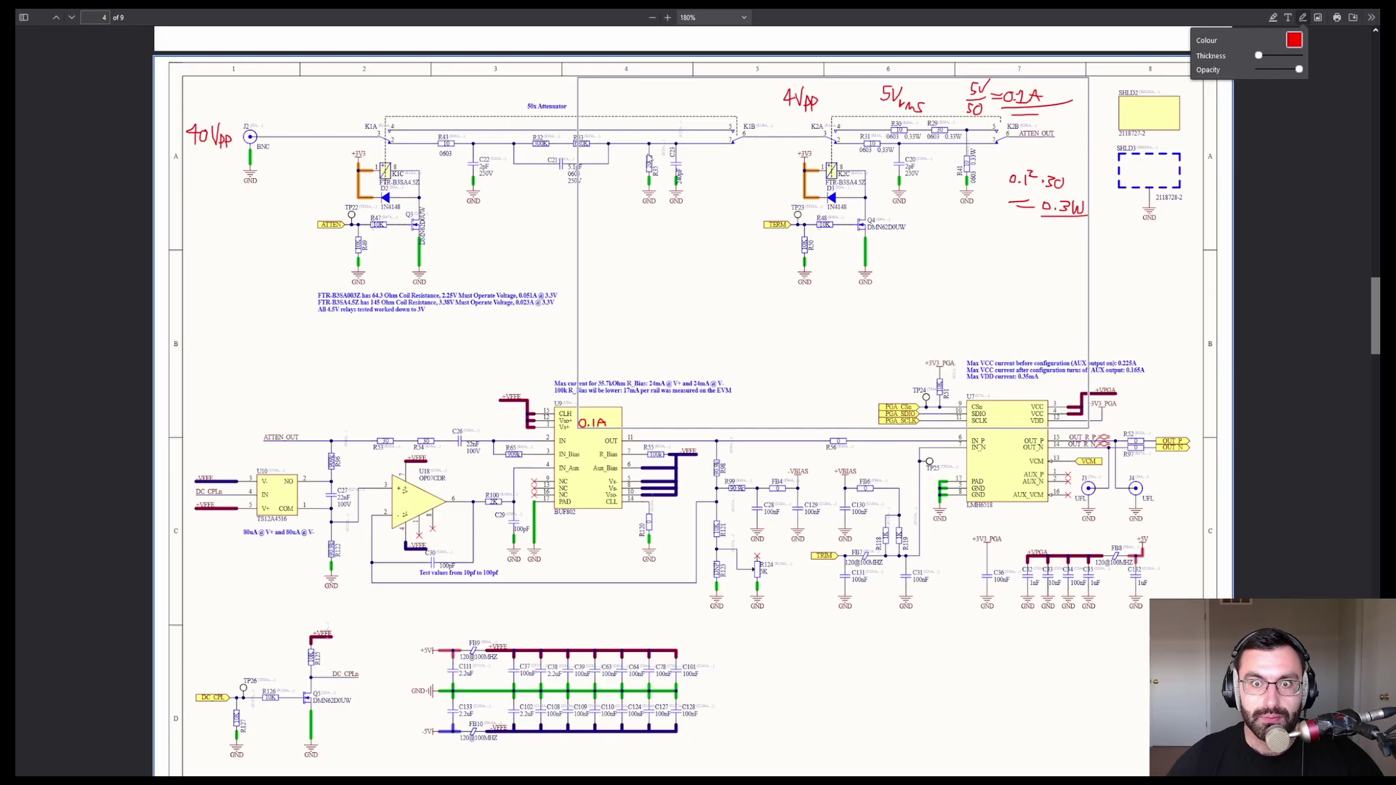
Step: Trace the signal path in red from the BNC input and along the ATTEN OUT net
{"action": "left_click", "coordinate": [271, 138]}
{"action": "mouse_move", "coordinate": [273, 157]}
{"action": "left_mouse_down"}
{"action": "mouse_move", "coordinate": [268, 131]}
{"action": "mouse_move", "coordinate": [1016, 139]}
{"action": "left_mouse_up"}
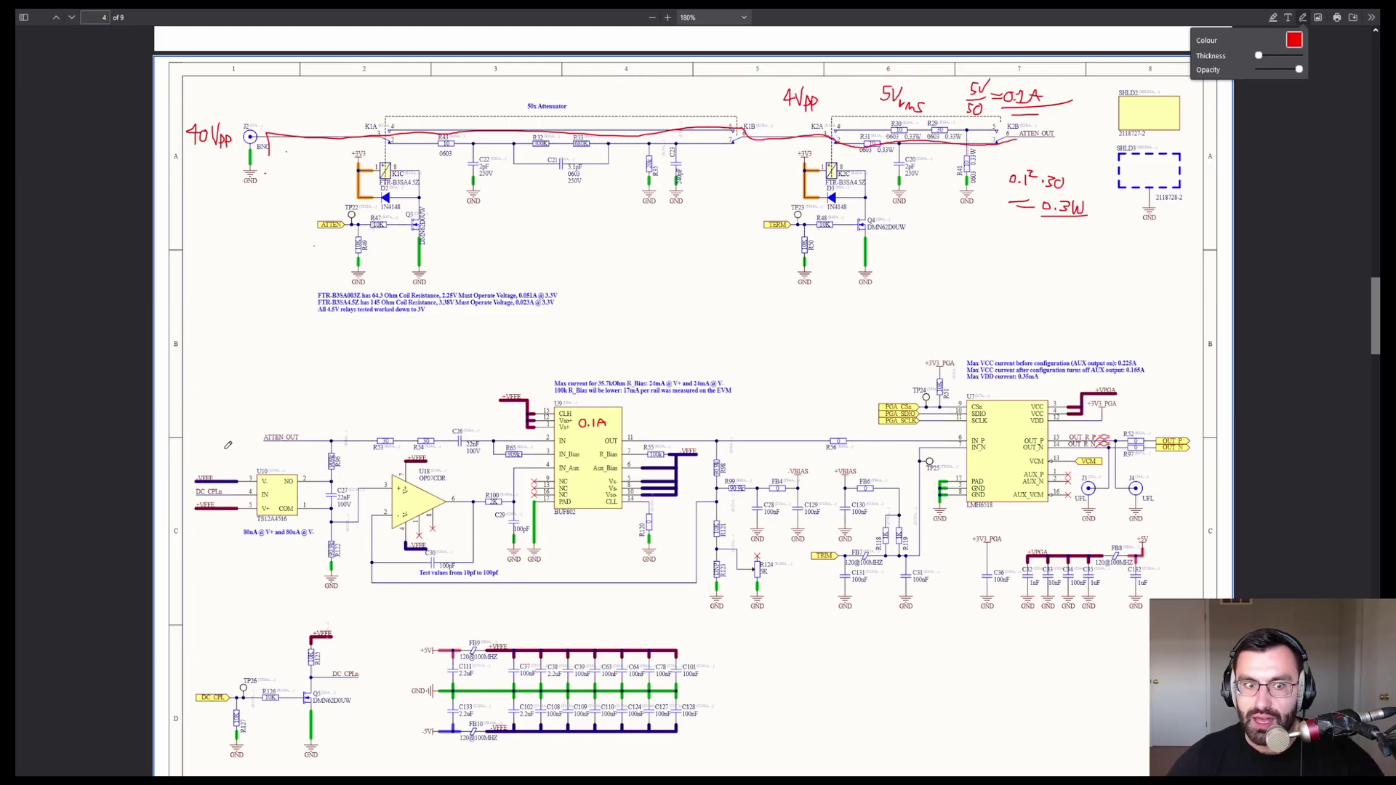
{"action": "left_click_drag", "start_coordinate": [281, 438], "coordinate": [377, 436]}
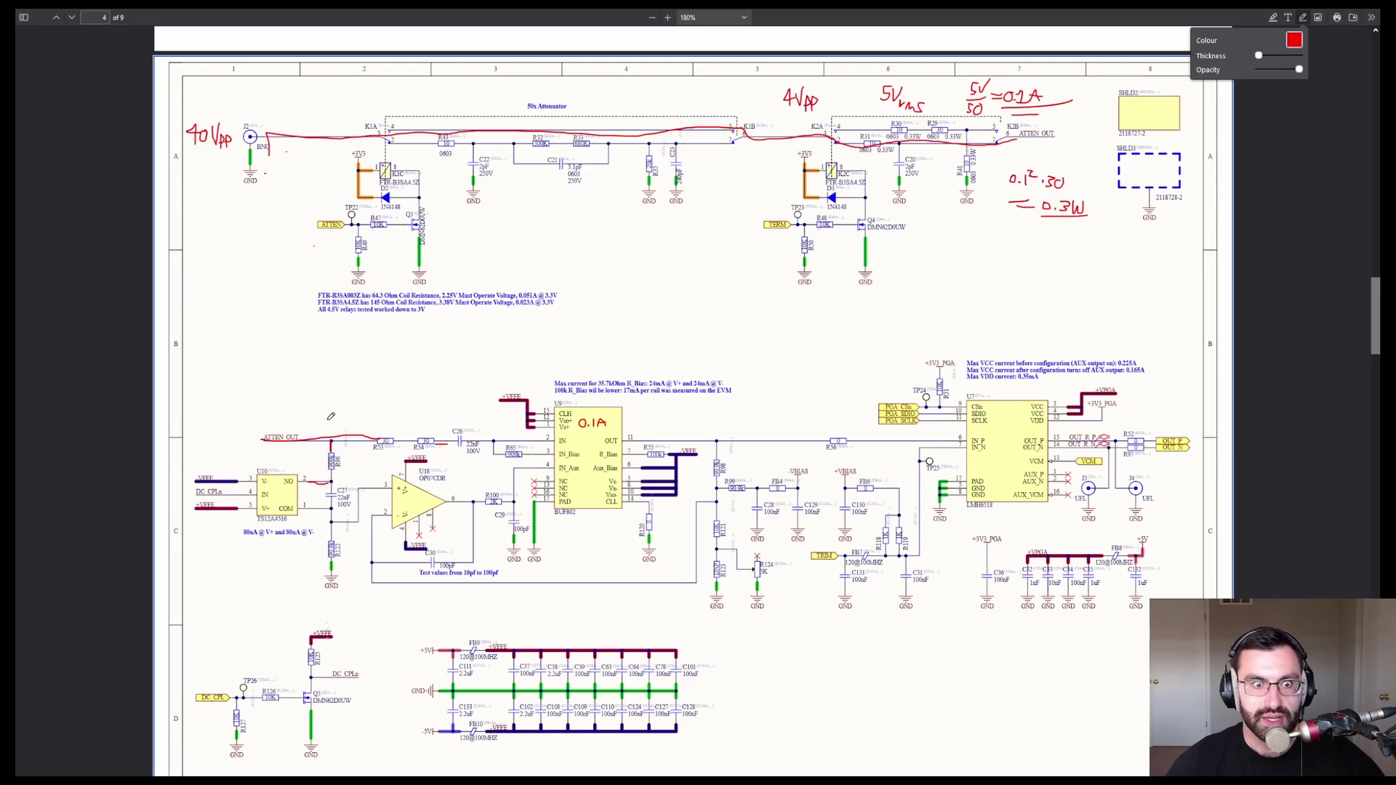
Step: Write '50V' with an arrow on ATTEN OUT, circle R96 and label it '0.02'
{"action": "left_click_drag", "start_coordinate": [325, 417], "coordinate": [330, 425]}
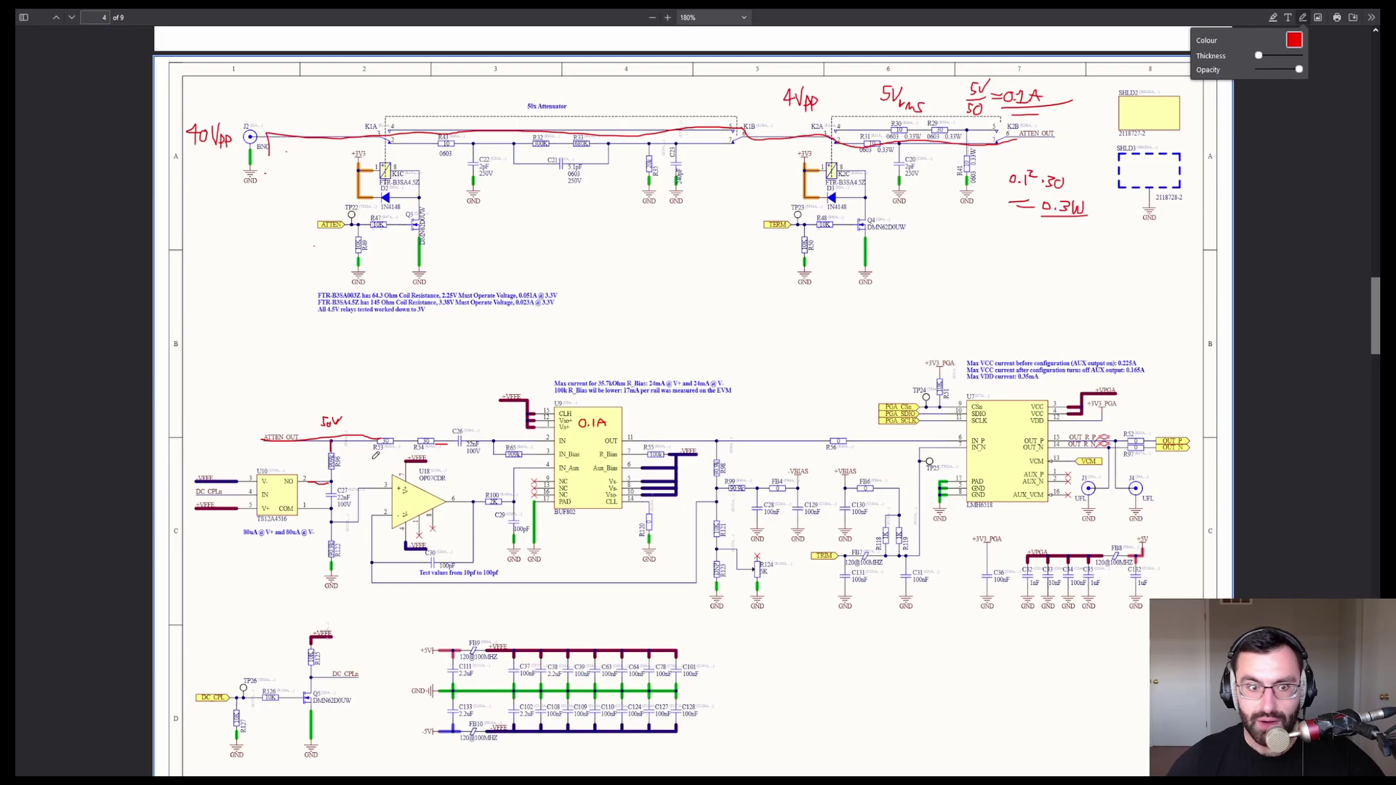
{"action": "left_click_drag", "start_coordinate": [324, 412], "coordinate": [355, 397]}
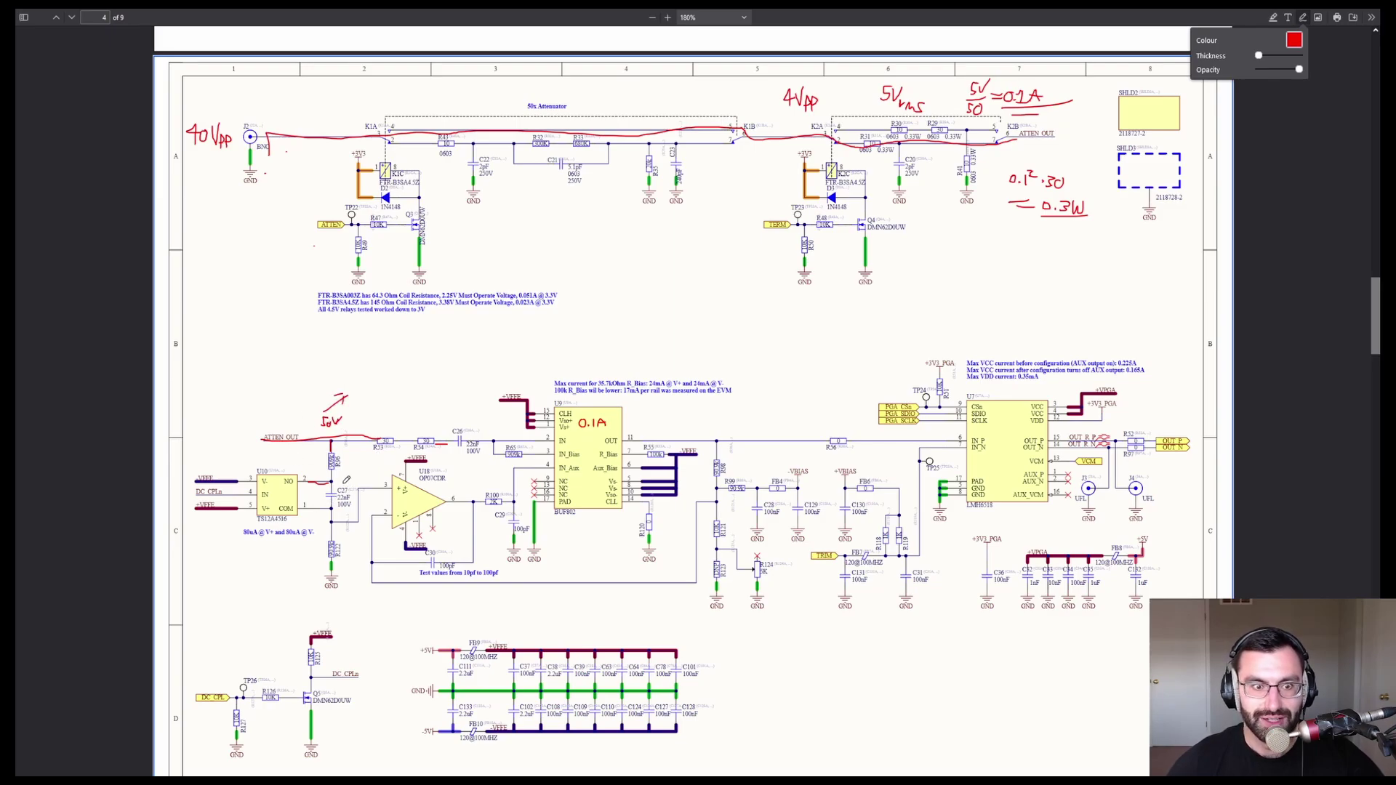
{"action": "mouse_move", "coordinate": [331, 445]}
{"action": "left_mouse_down"}
{"action": "mouse_move", "coordinate": [320, 452]}
{"action": "mouse_move", "coordinate": [343, 471]}
{"action": "mouse_move", "coordinate": [339, 443]}
{"action": "left_mouse_up"}
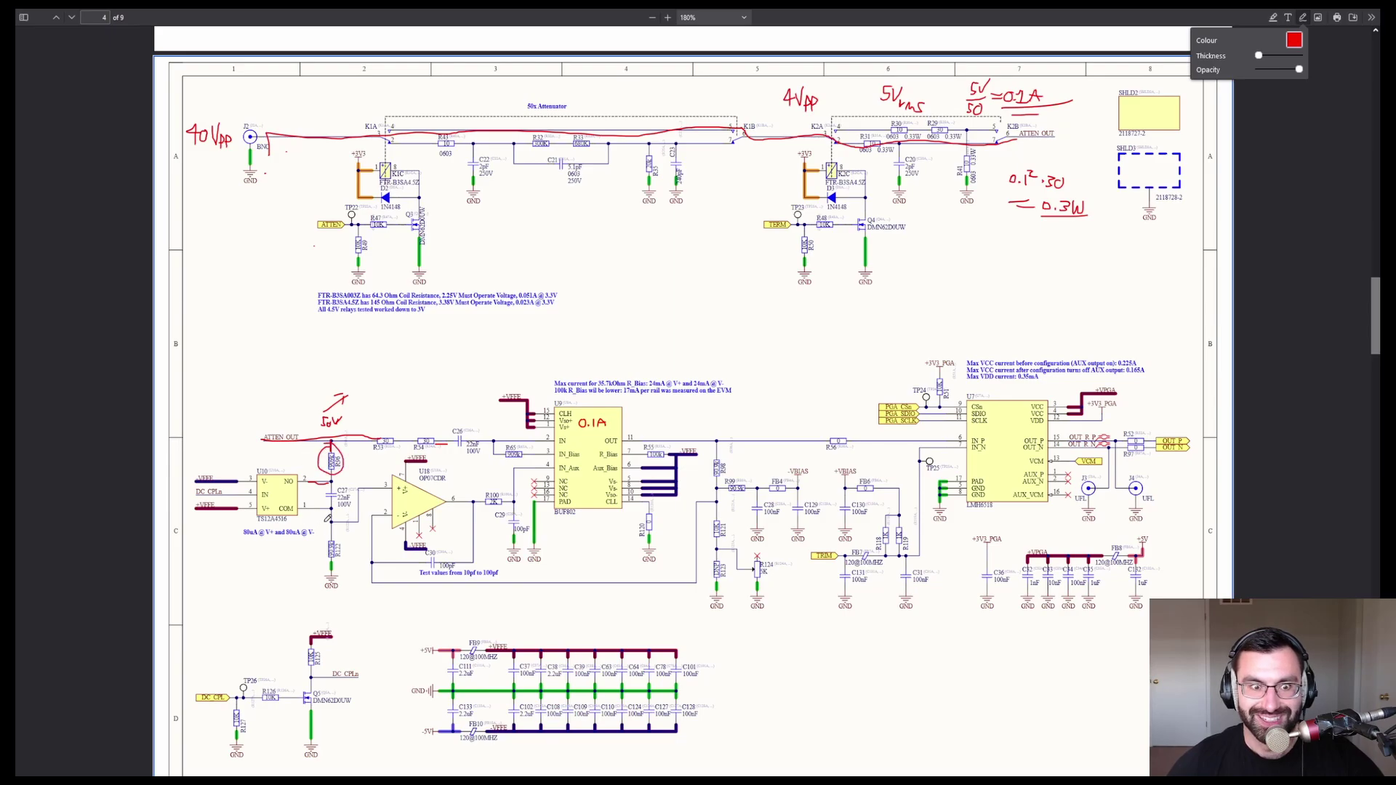
{"action": "left_click_drag", "start_coordinate": [345, 460], "coordinate": [377, 467]}
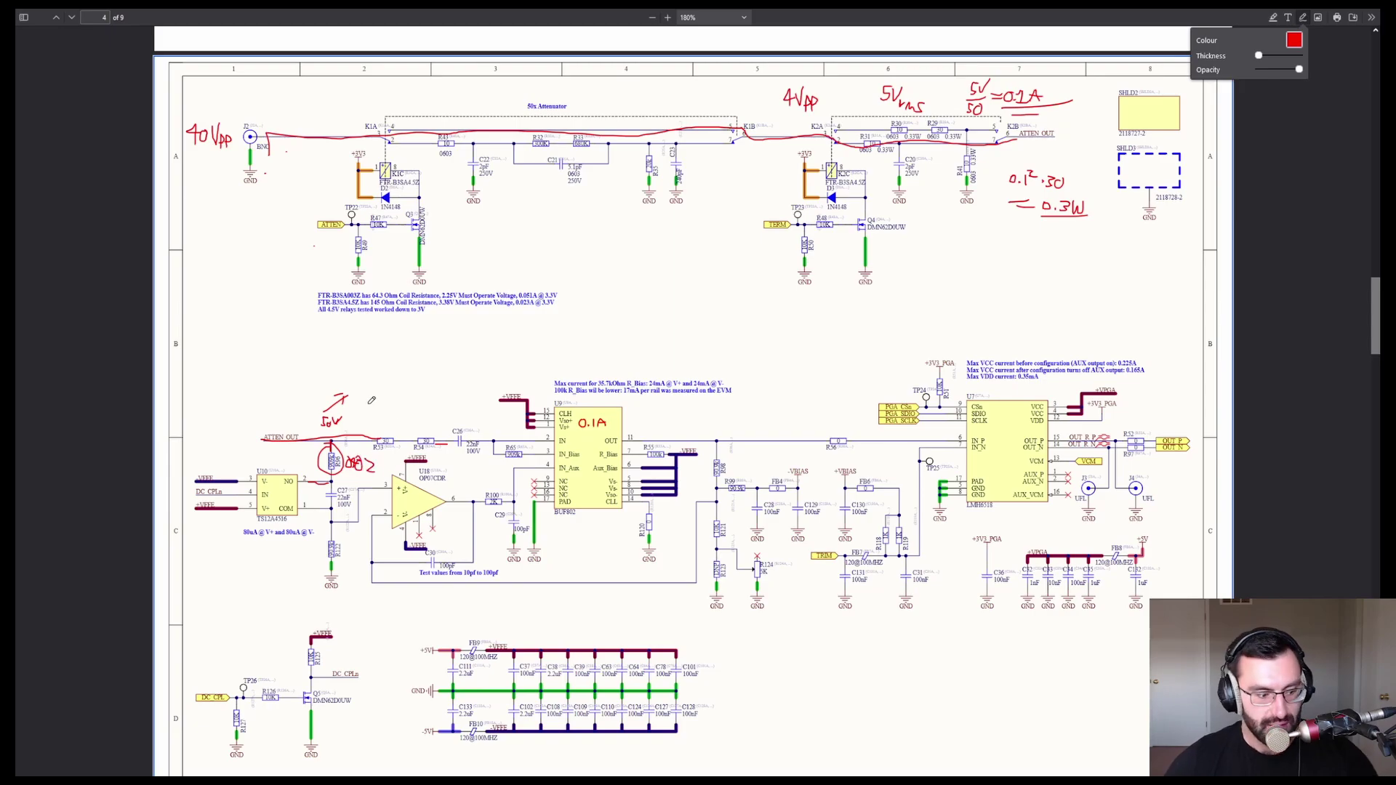
{"action": "key", "text": "ctrl+Tab"}
{"action": "key", "text": "ctrl+Tab"}
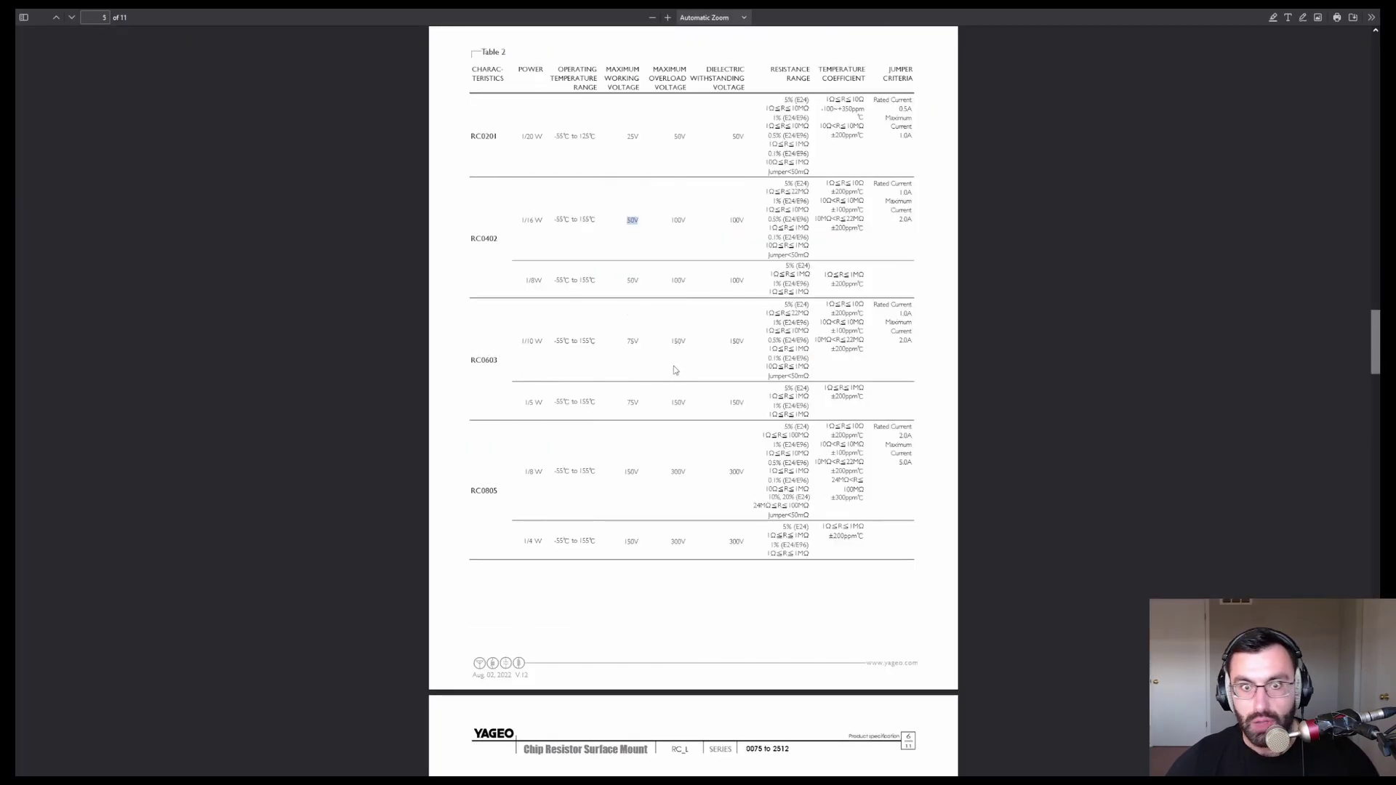
{"action": "scroll", "coordinate": [646, 320], "scroll_direction": "up", "scroll_amount": 3}
{"action": "left_click", "coordinate": [630, 329]}
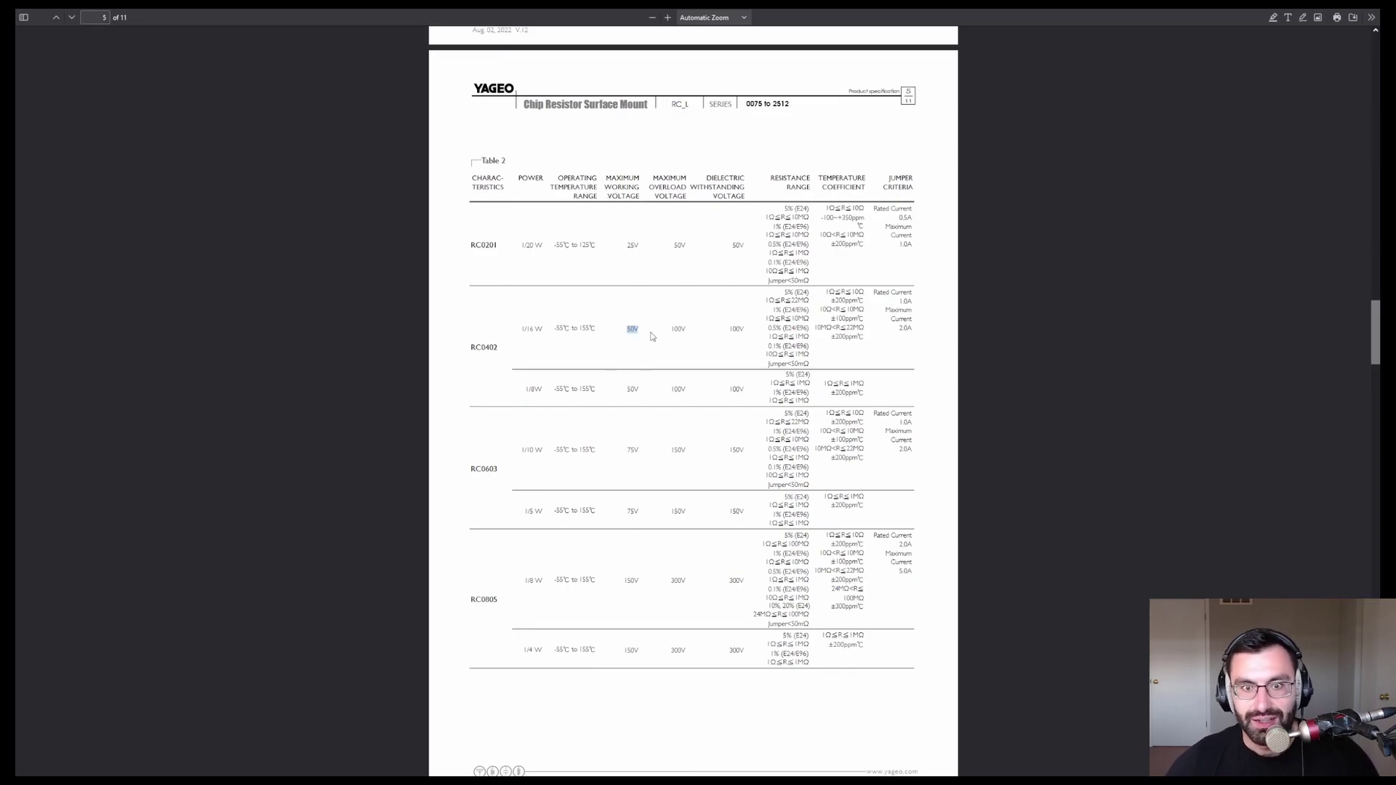
{"action": "left_click_drag", "start_coordinate": [627, 450], "coordinate": [652, 453]}
{"action": "left_click", "coordinate": [652, 453]}
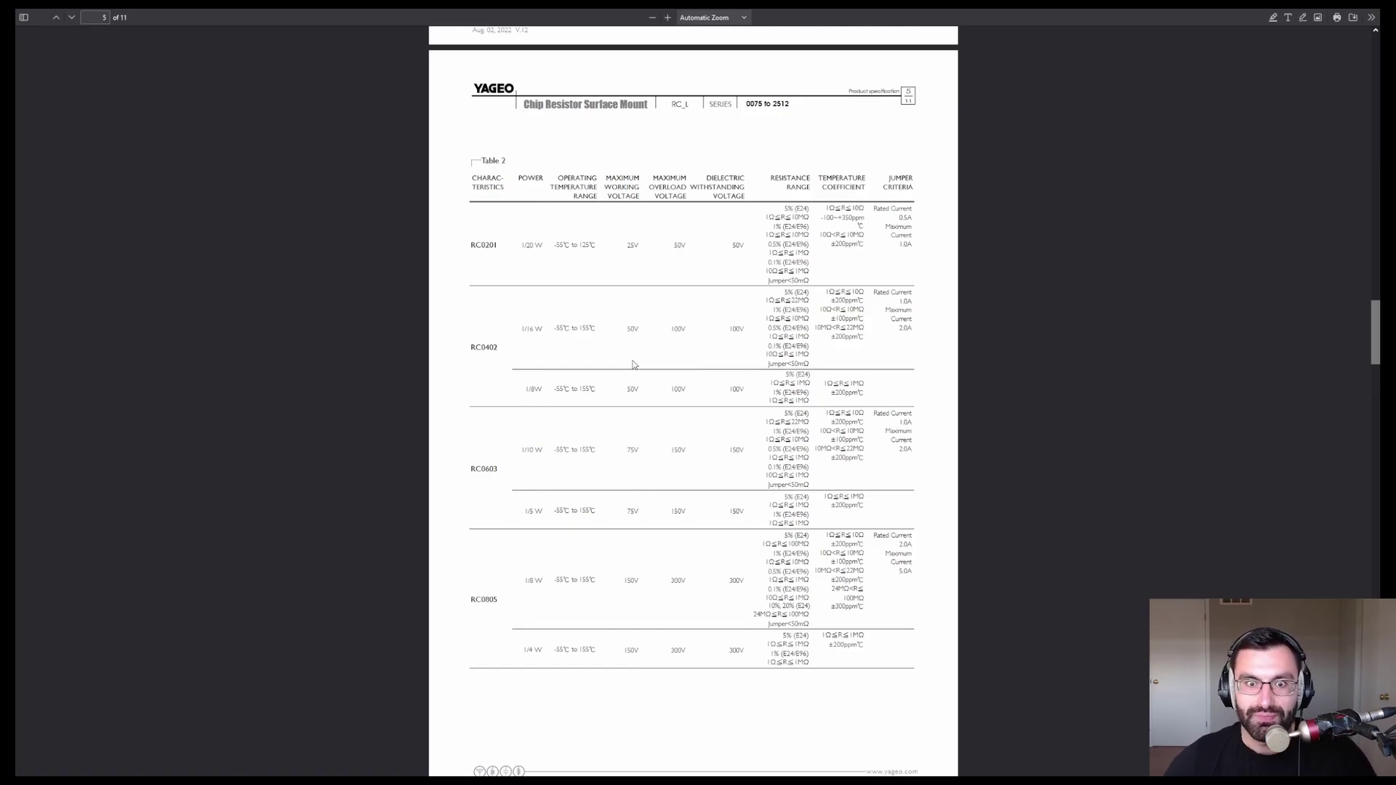
{"action": "left_click", "coordinate": [160, 16]}
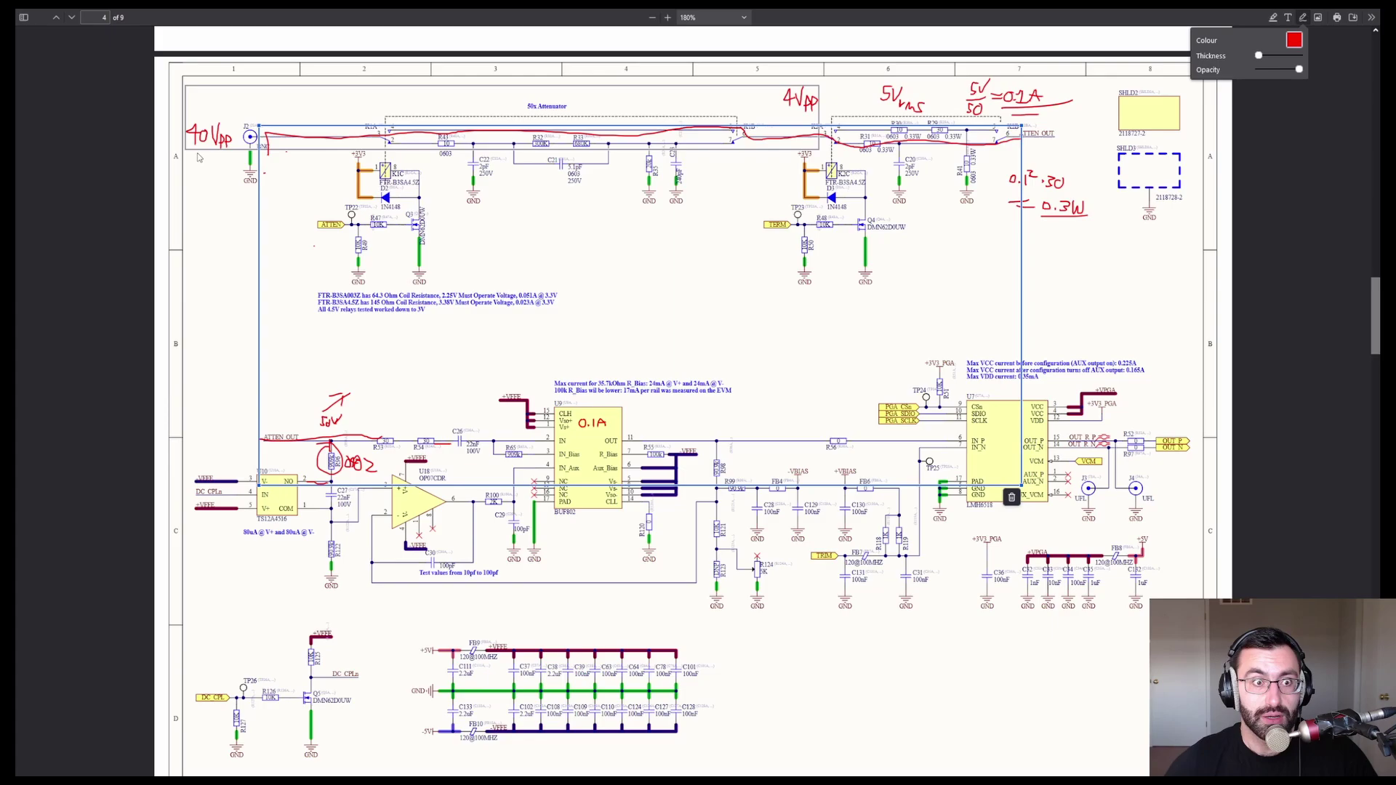
Step: Write '100V' under 40Vpp and erase the path-tracing and R53/R54/C26 red strokes
{"action": "mouse_move", "coordinate": [193, 162]}
{"action": "left_mouse_down"}
{"action": "mouse_move", "coordinate": [195, 177]}
{"action": "mouse_move", "coordinate": [205, 169]}
{"action": "left_mouse_up"}
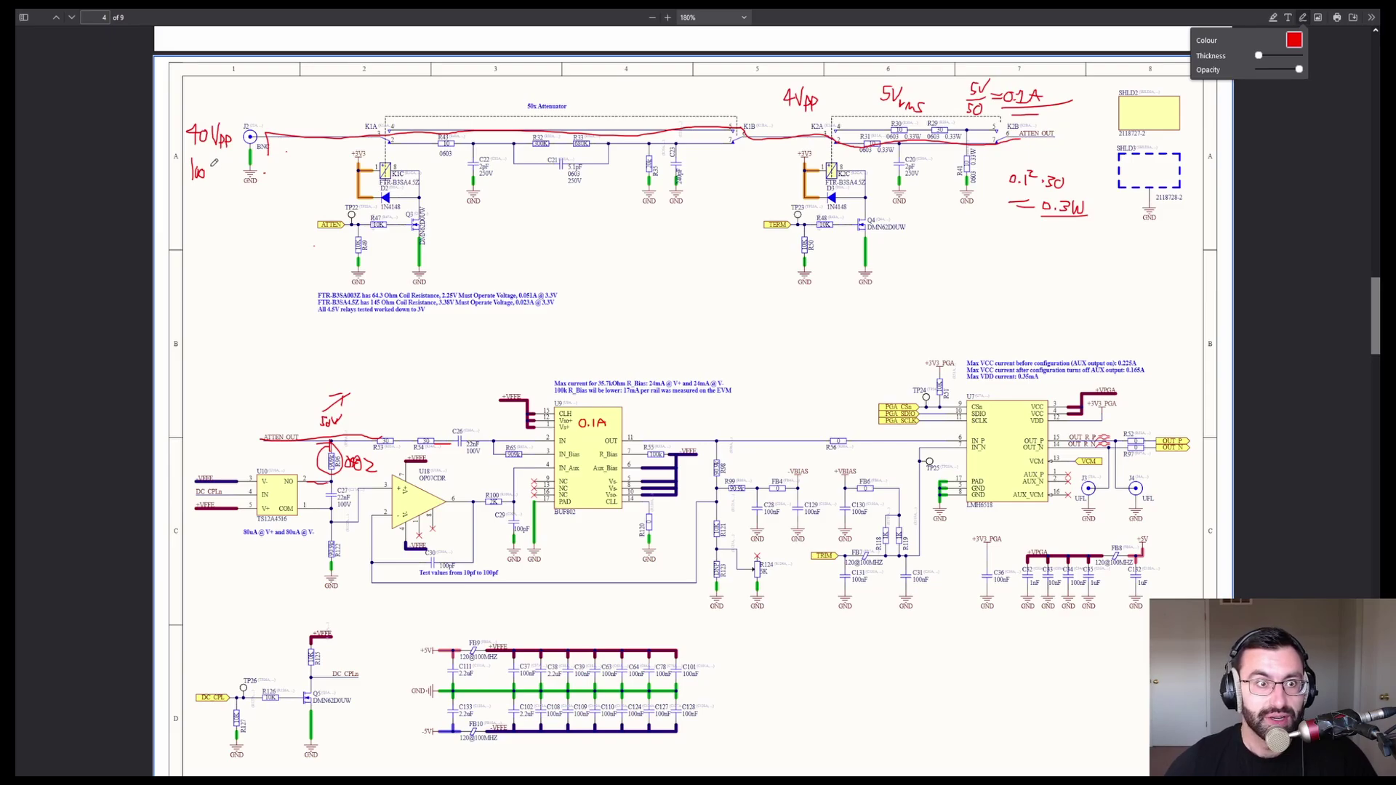
{"action": "left_click_drag", "start_coordinate": [210, 166], "coordinate": [220, 178]}
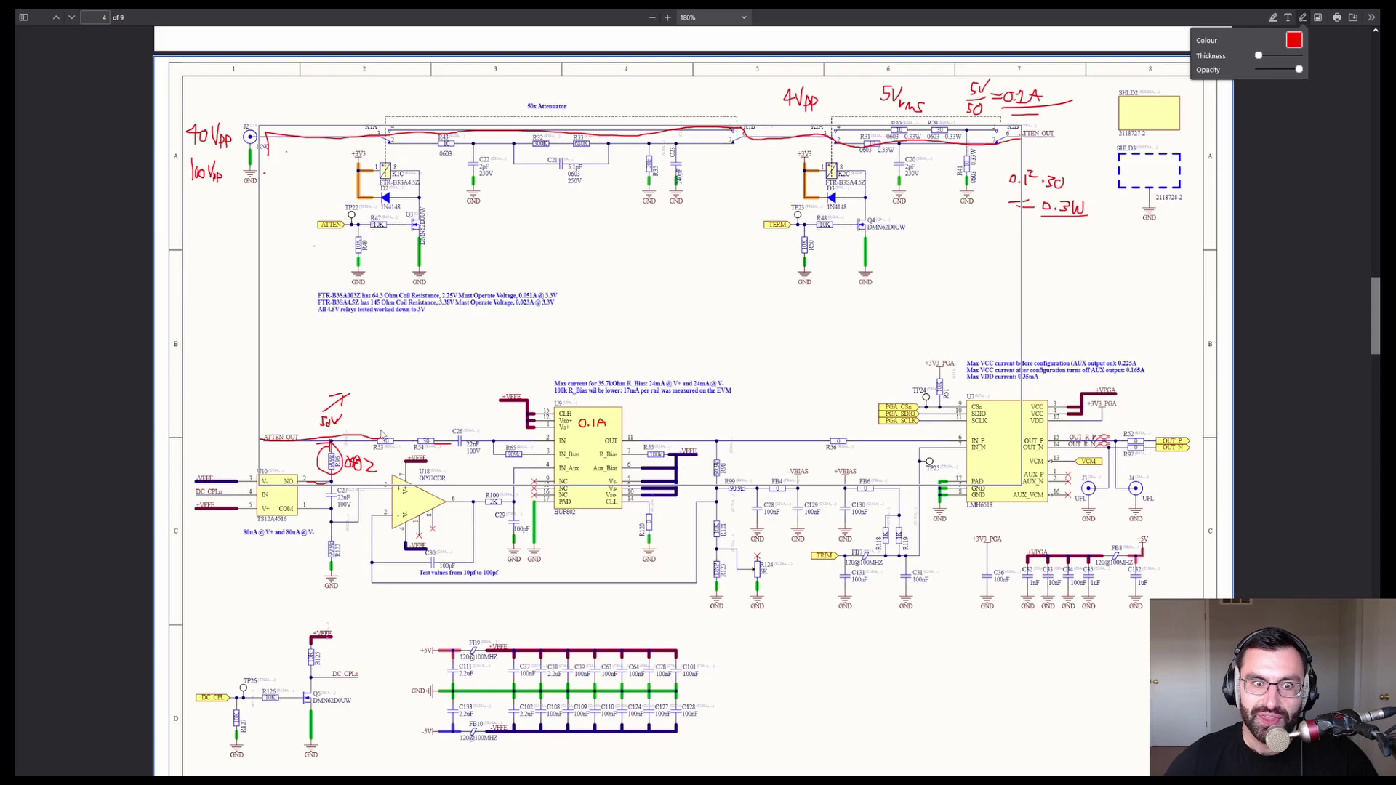
{"action": "left_click", "coordinate": [760, 327]}
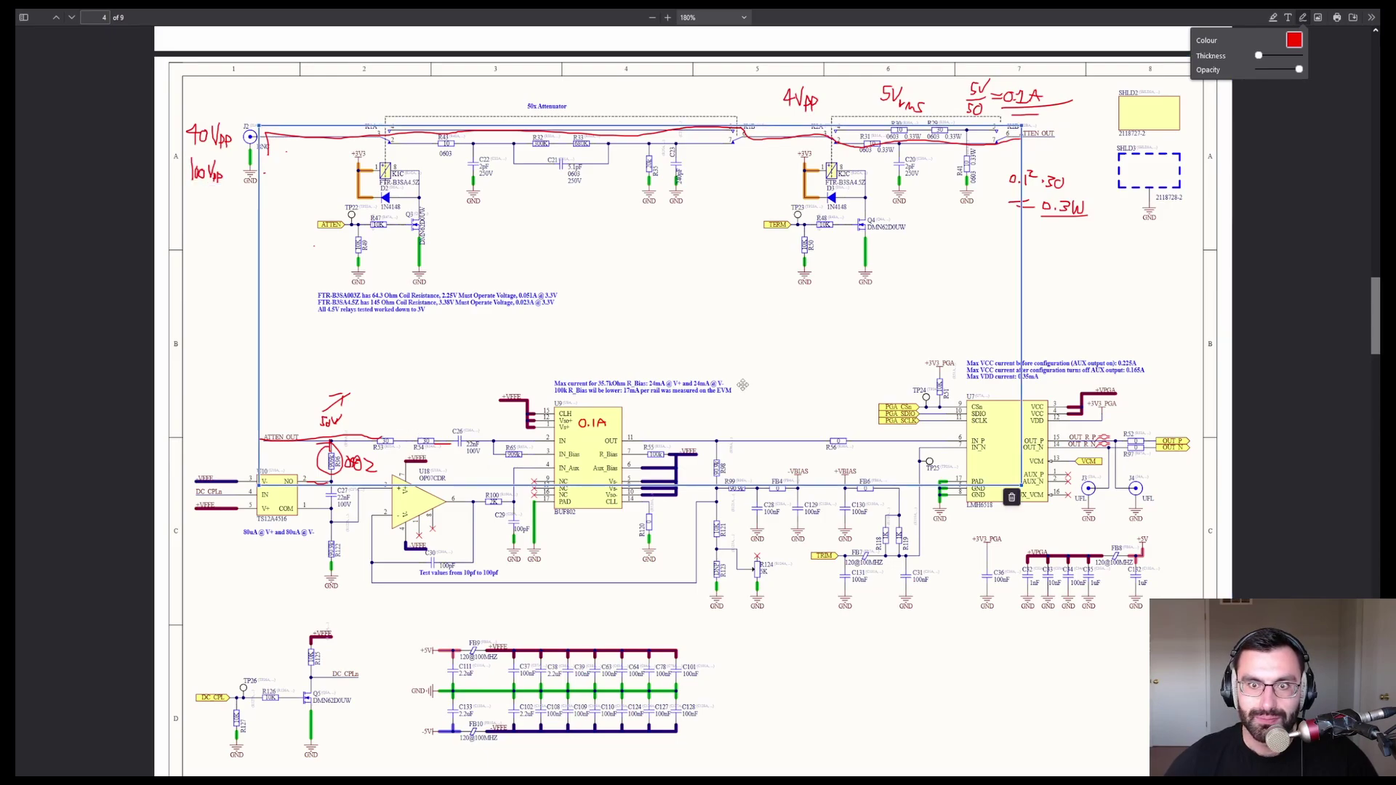
{"action": "left_click", "coordinate": [1012, 498]}
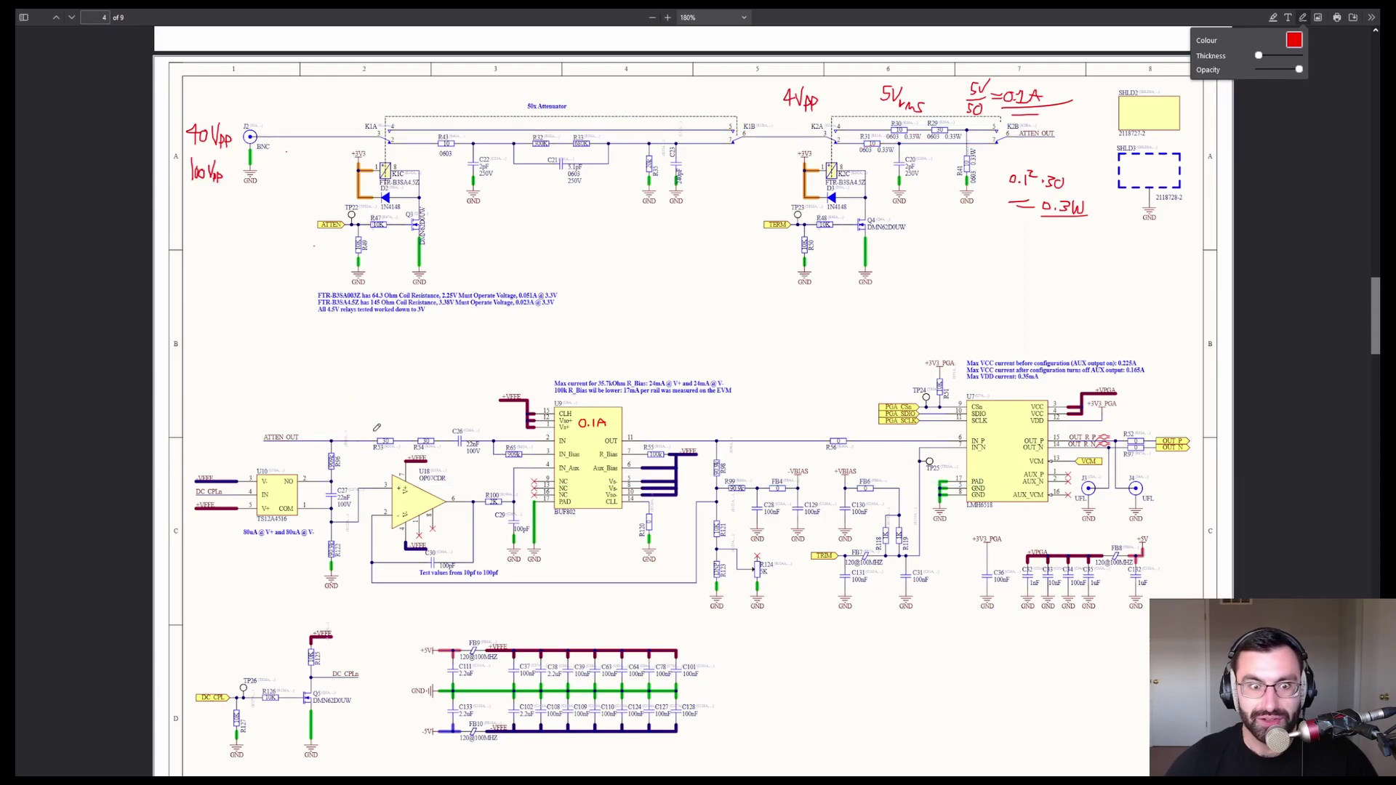
{"action": "mouse_move", "coordinate": [359, 428]}
{"action": "left_mouse_down"}
{"action": "mouse_move", "coordinate": [441, 420]}
{"action": "mouse_move", "coordinate": [451, 401]}
{"action": "mouse_move", "coordinate": [476, 435]}
{"action": "left_mouse_up"}
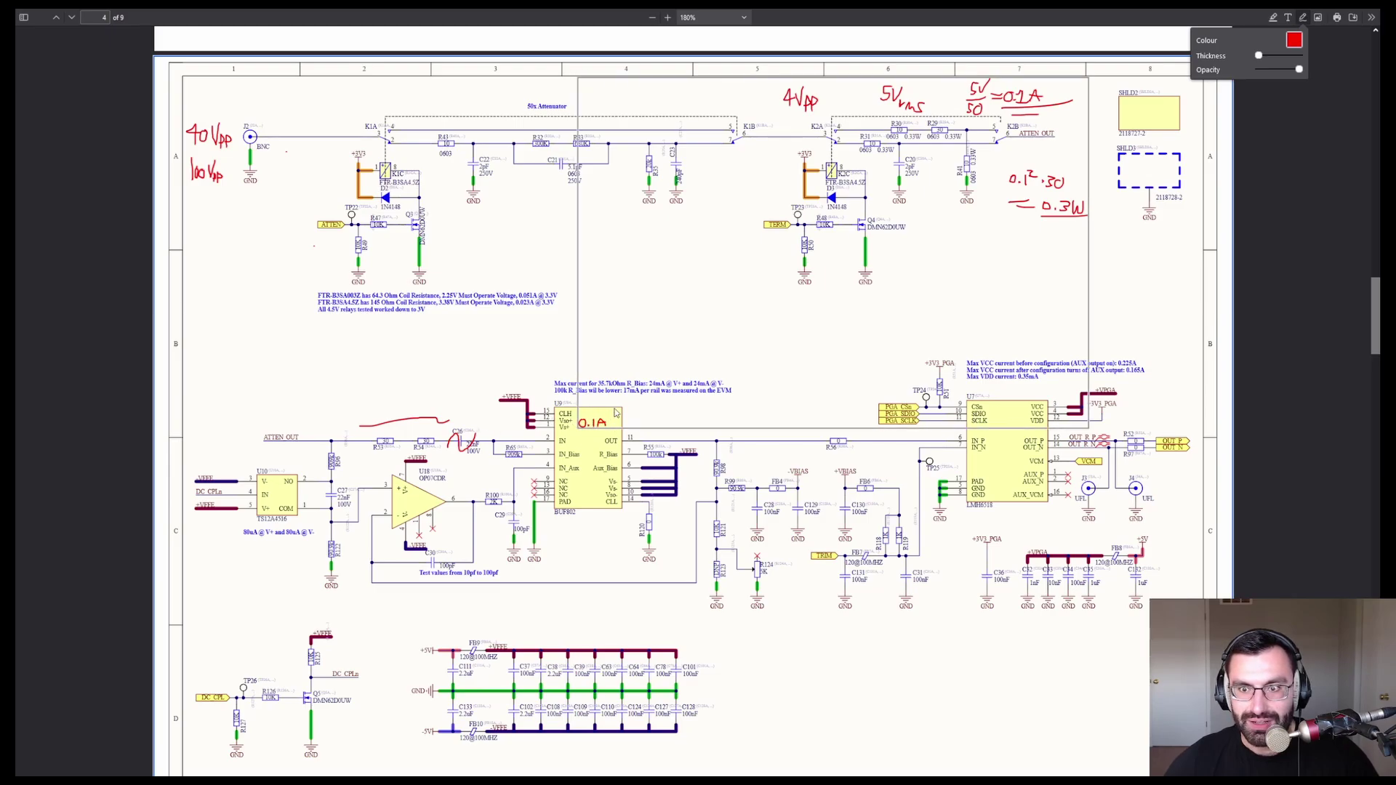
{"action": "key", "text": "Escape"}
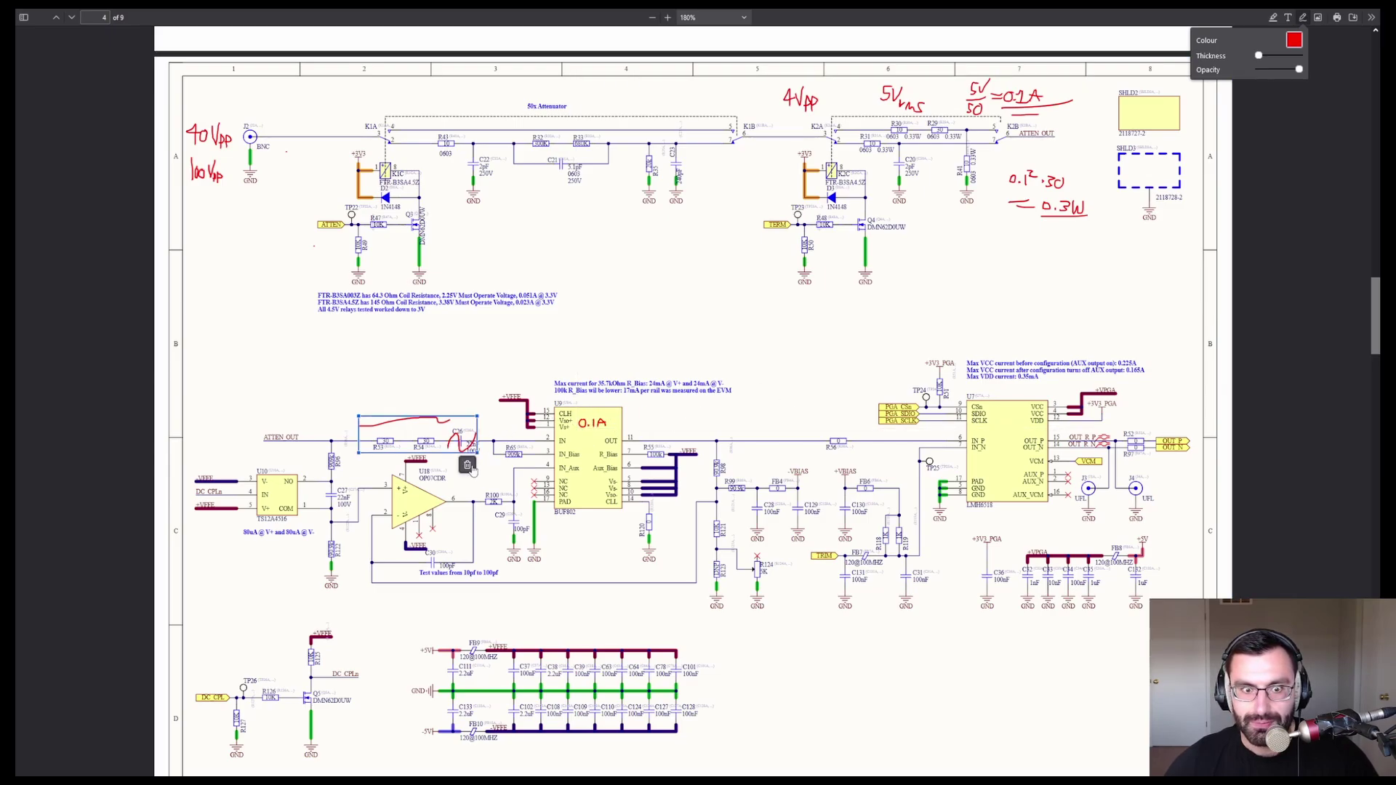
{"action": "left_click", "coordinate": [467, 464]}
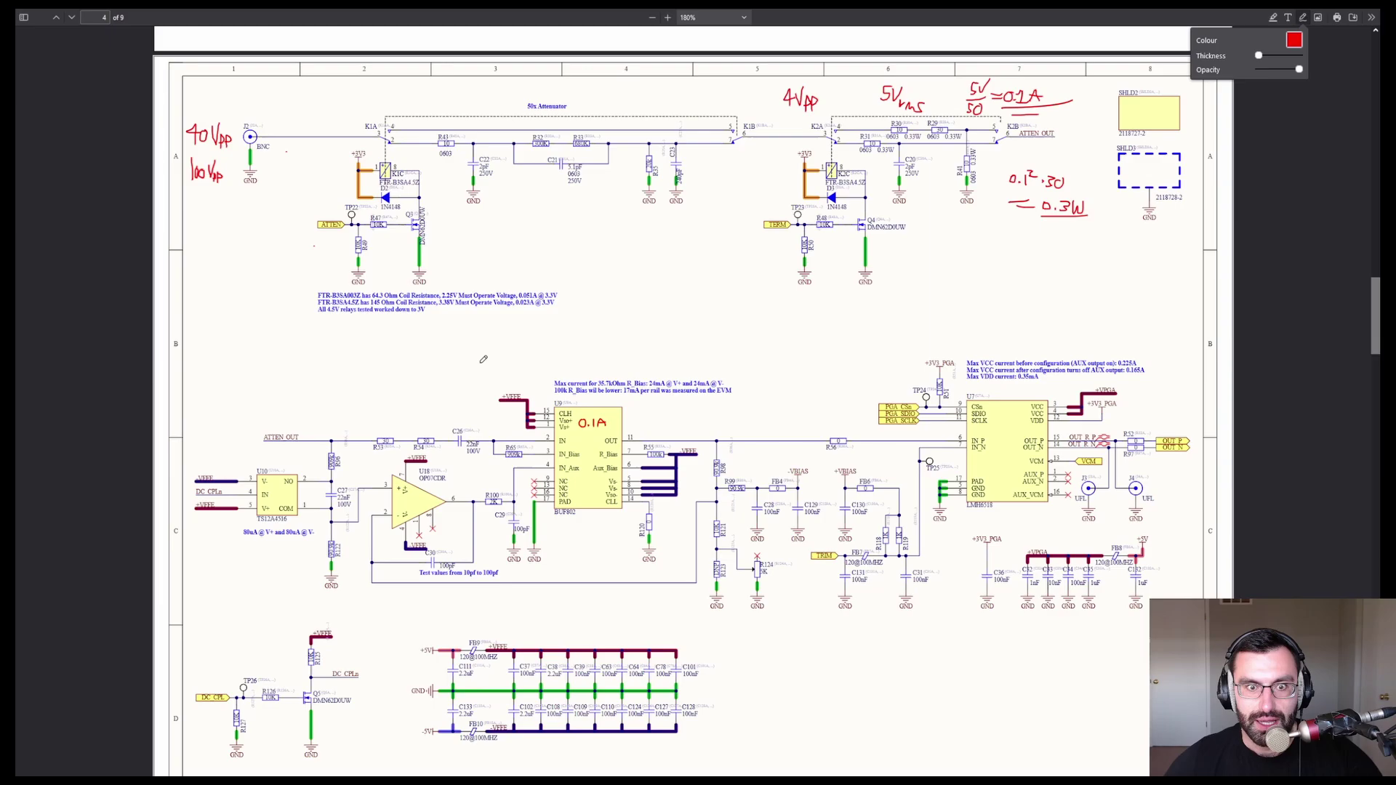
Step: Start a red '±5 ±' note above the input amplifier
{"action": "mouse_move", "coordinate": [473, 358]}
{"action": "left_mouse_down"}
{"action": "mouse_move", "coordinate": [463, 375]}
{"action": "mouse_move", "coordinate": [451, 366]}
{"action": "left_mouse_up"}
{"action": "left_click_drag", "start_coordinate": [447, 362], "coordinate": [456, 360]}
{"action": "mouse_move", "coordinate": [446, 373]}
{"action": "left_mouse_down"}
{"action": "mouse_move", "coordinate": [498, 363]}
{"action": "mouse_move", "coordinate": [488, 378]}
{"action": "mouse_move", "coordinate": [513, 363]}
{"action": "left_mouse_up"}
Step: Extend the note with '(0.1A)', loop R53/R54/C26, and delete the old current and power calculations
{"action": "left_click", "coordinate": [522, 375]}
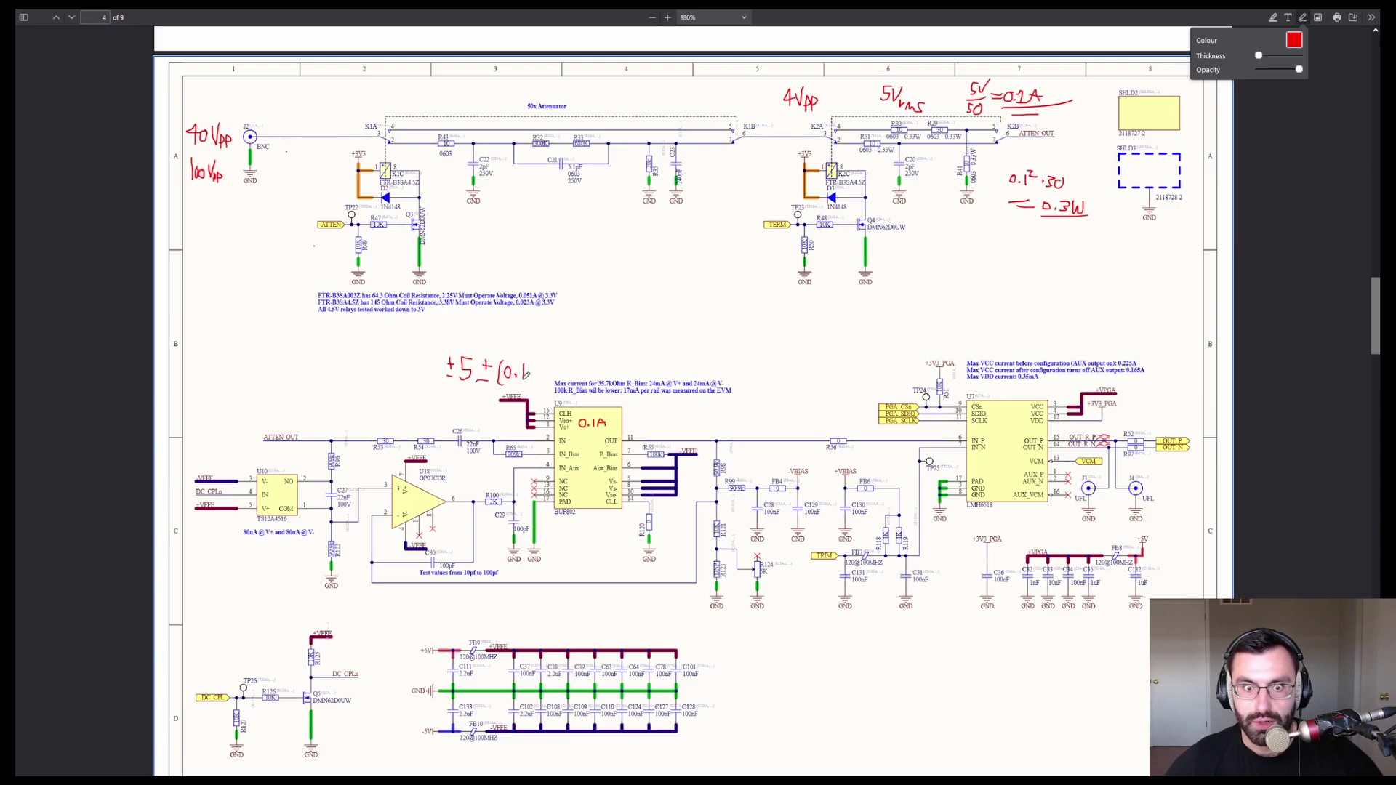
{"action": "mouse_move", "coordinate": [530, 374]}
{"action": "left_mouse_down"}
{"action": "mouse_move", "coordinate": [540, 361]}
{"action": "mouse_move", "coordinate": [543, 378]}
{"action": "mouse_move", "coordinate": [554, 363]}
{"action": "mouse_move", "coordinate": [566, 379]}
{"action": "left_mouse_up"}
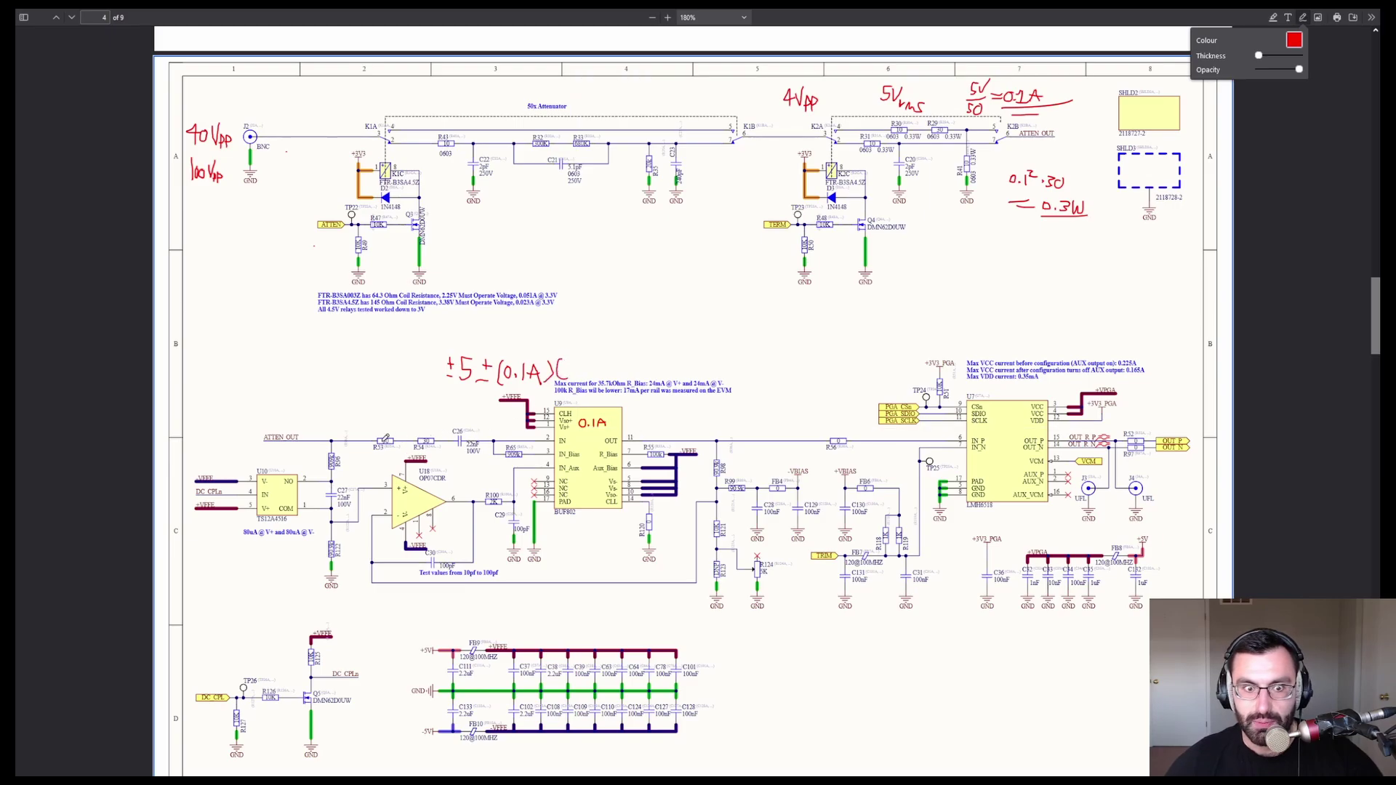
{"action": "mouse_move", "coordinate": [366, 427]}
{"action": "left_mouse_down"}
{"action": "mouse_move", "coordinate": [393, 456]}
{"action": "mouse_move", "coordinate": [483, 451]}
{"action": "mouse_move", "coordinate": [485, 438]}
{"action": "mouse_move", "coordinate": [432, 422]}
{"action": "mouse_move", "coordinate": [366, 431]}
{"action": "left_mouse_up"}
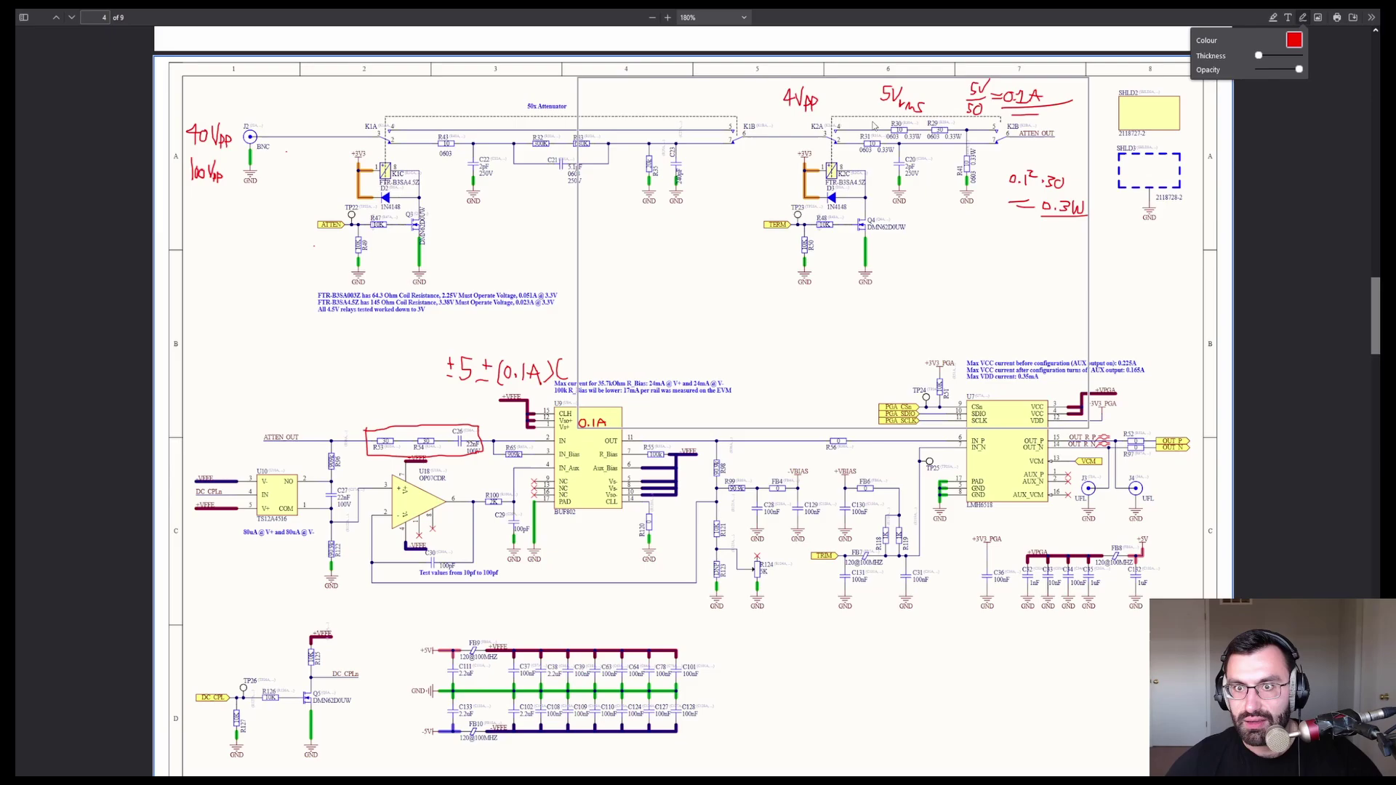
{"action": "left_click", "coordinate": [1025, 336]}
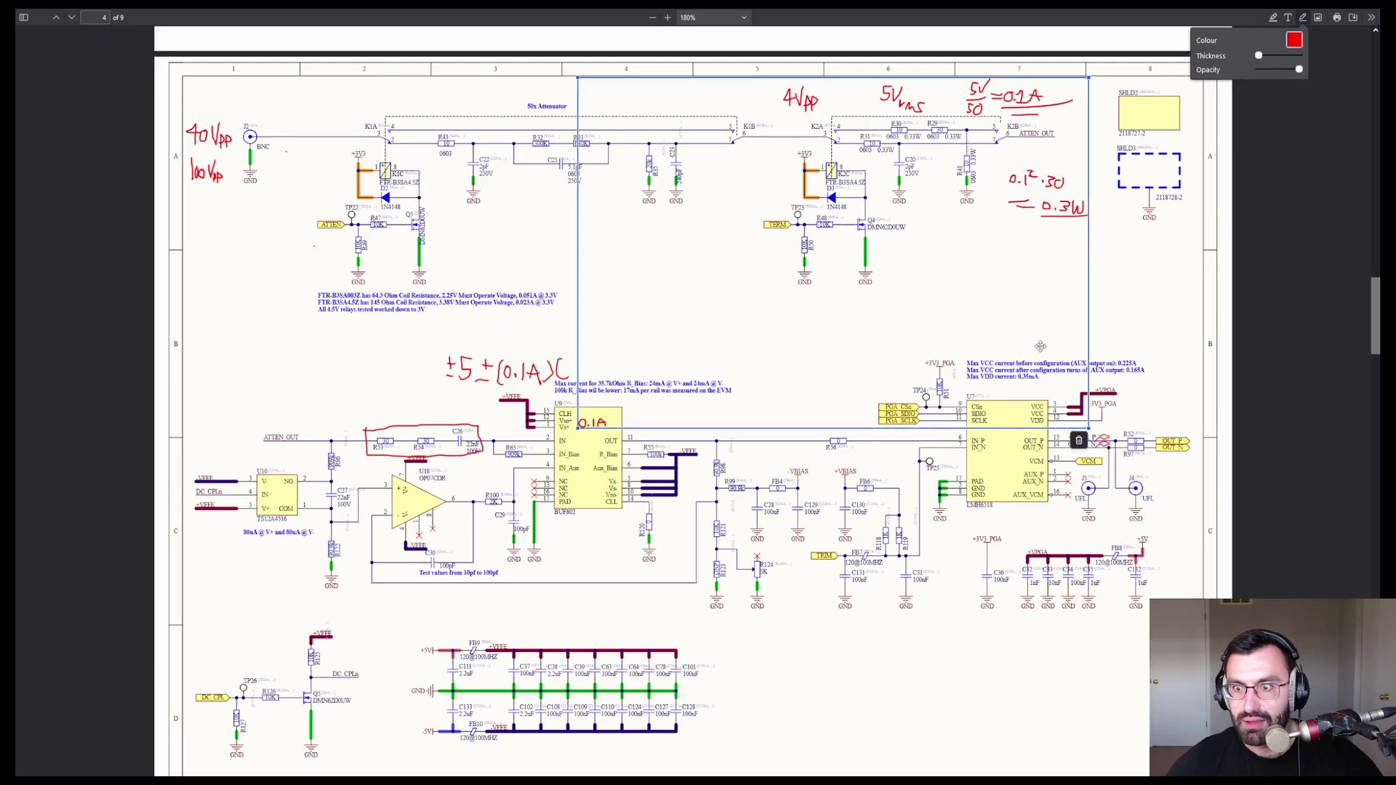
{"action": "left_click", "coordinate": [1080, 442]}
Step: Circle R31, complete the note with '(Z)', mark near C26, and underline 100 Vpp
{"action": "mouse_move", "coordinate": [863, 128]}
{"action": "left_mouse_down"}
{"action": "mouse_move", "coordinate": [896, 149]}
{"action": "mouse_move", "coordinate": [898, 132]}
{"action": "mouse_move", "coordinate": [859, 132]}
{"action": "left_mouse_up"}
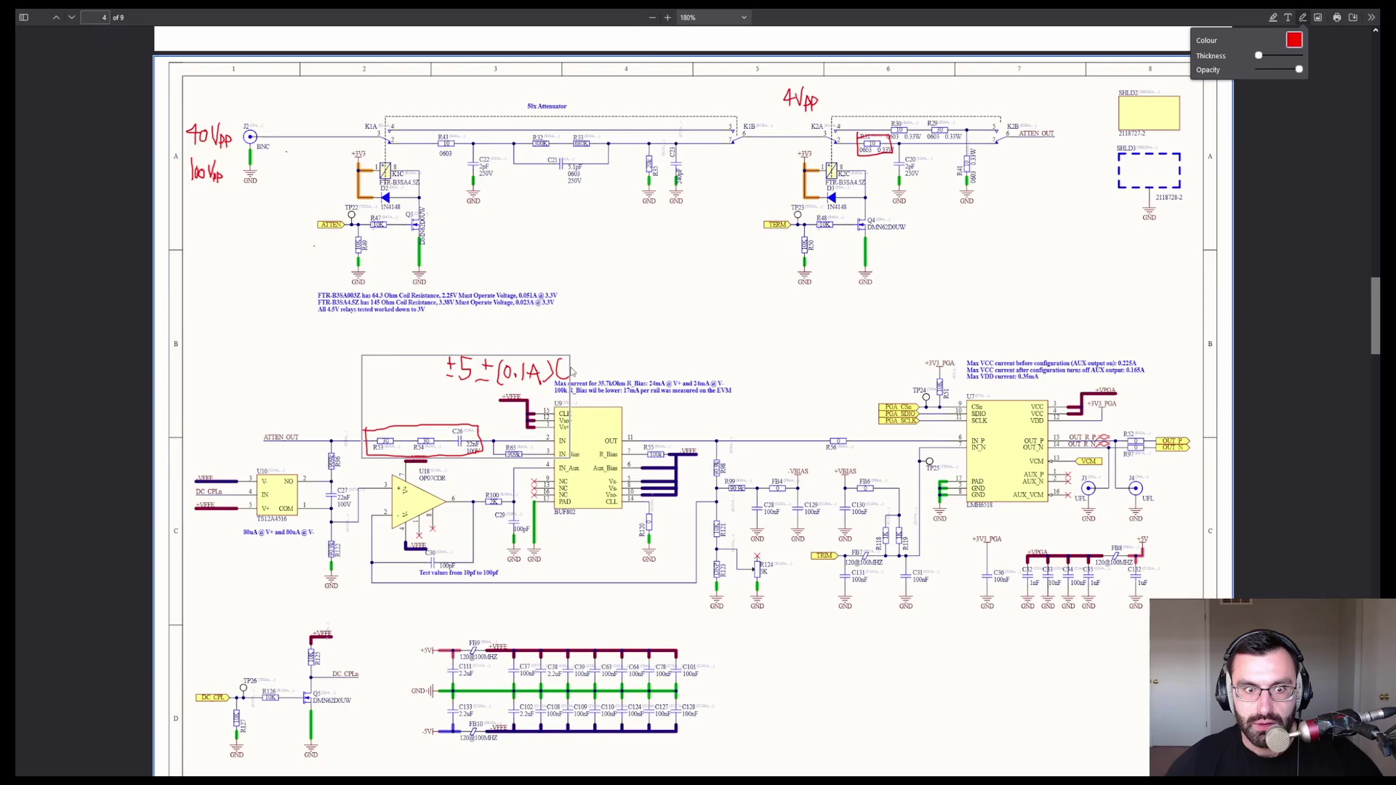
{"action": "left_click_drag", "start_coordinate": [575, 362], "coordinate": [601, 383]}
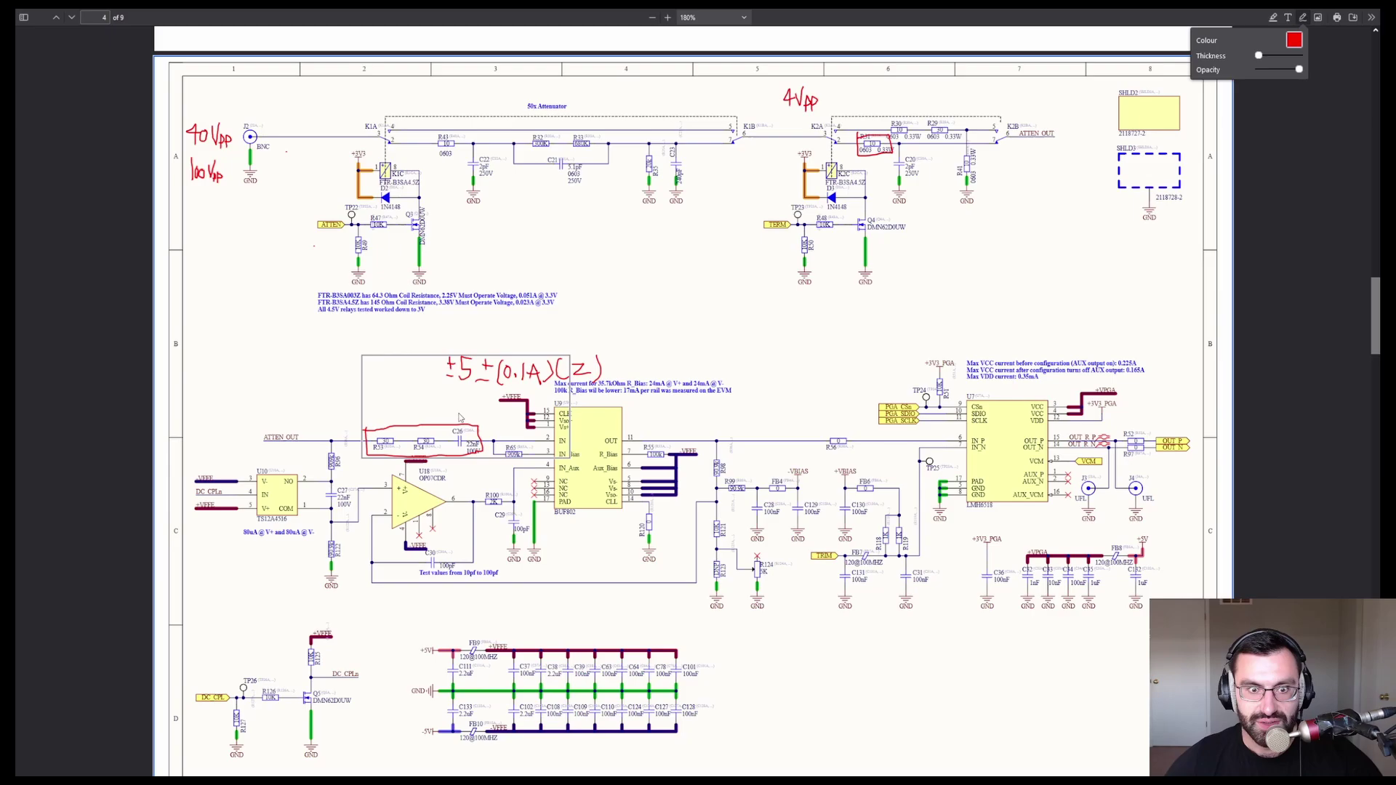
{"action": "left_click_drag", "start_coordinate": [464, 472], "coordinate": [466, 451]}
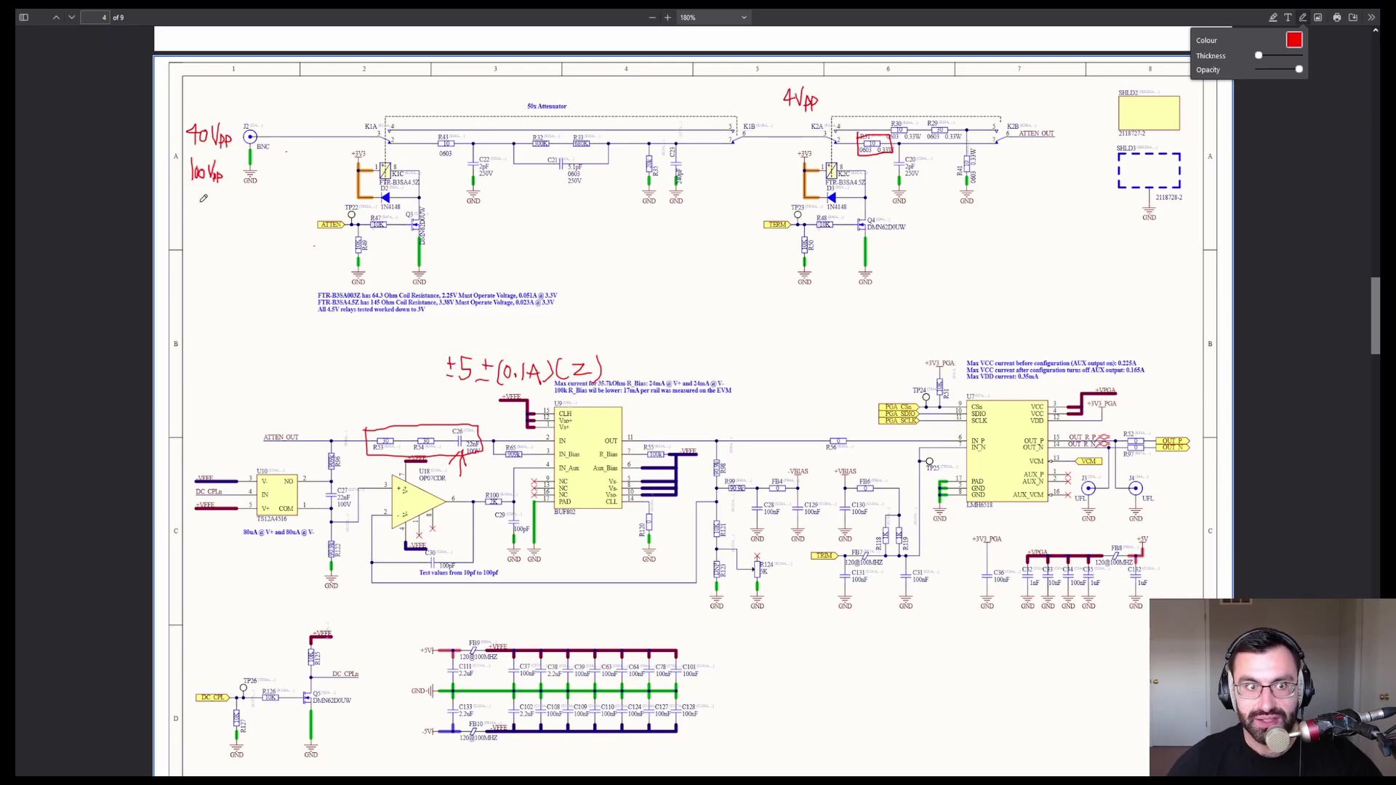
{"action": "left_click_drag", "start_coordinate": [188, 189], "coordinate": [213, 186]}
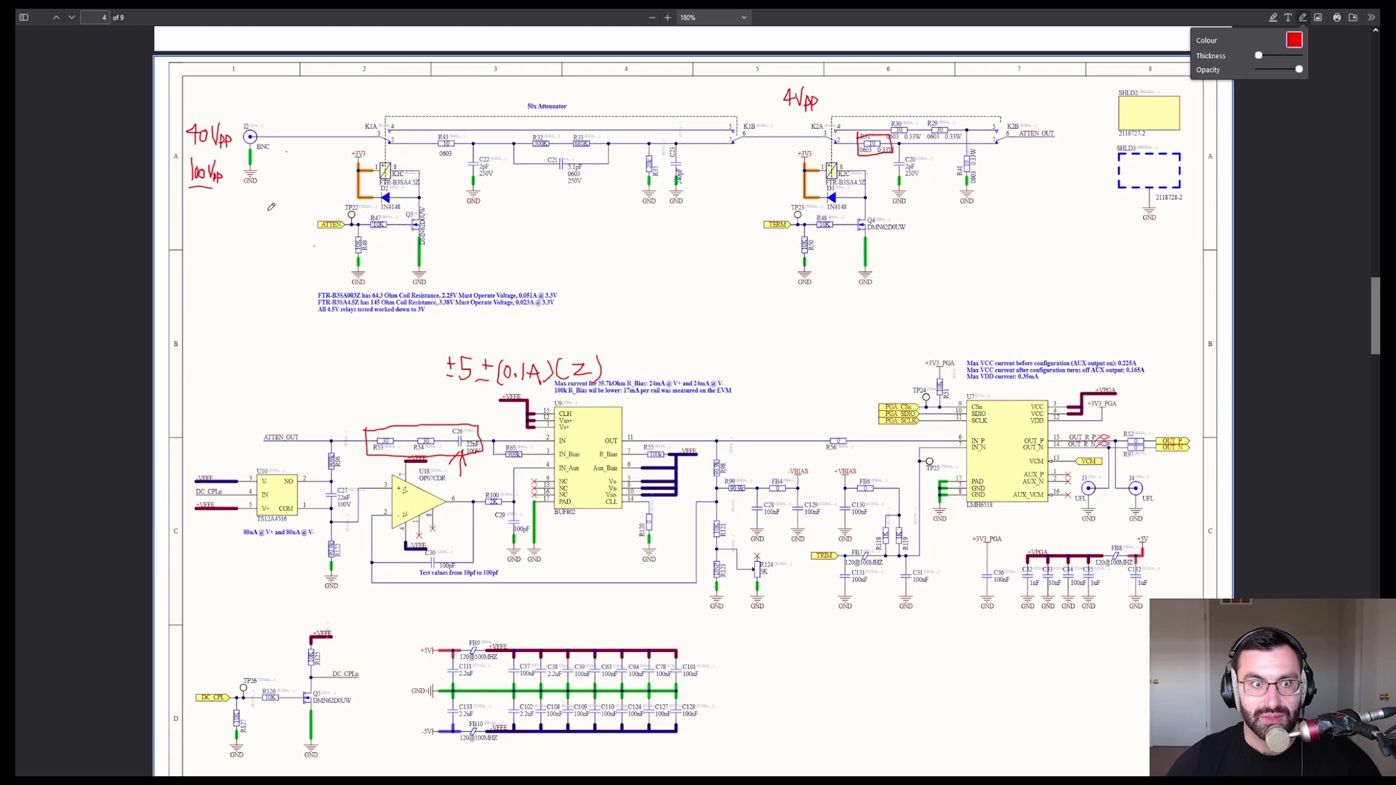
Step: Go through the Yageo tab to the TBS1000C datasheet page listing 300 VRMS maximum input
{"action": "mouse_move", "coordinate": [305, 4]}
{"action": "left_click", "coordinate": [335, 20]}
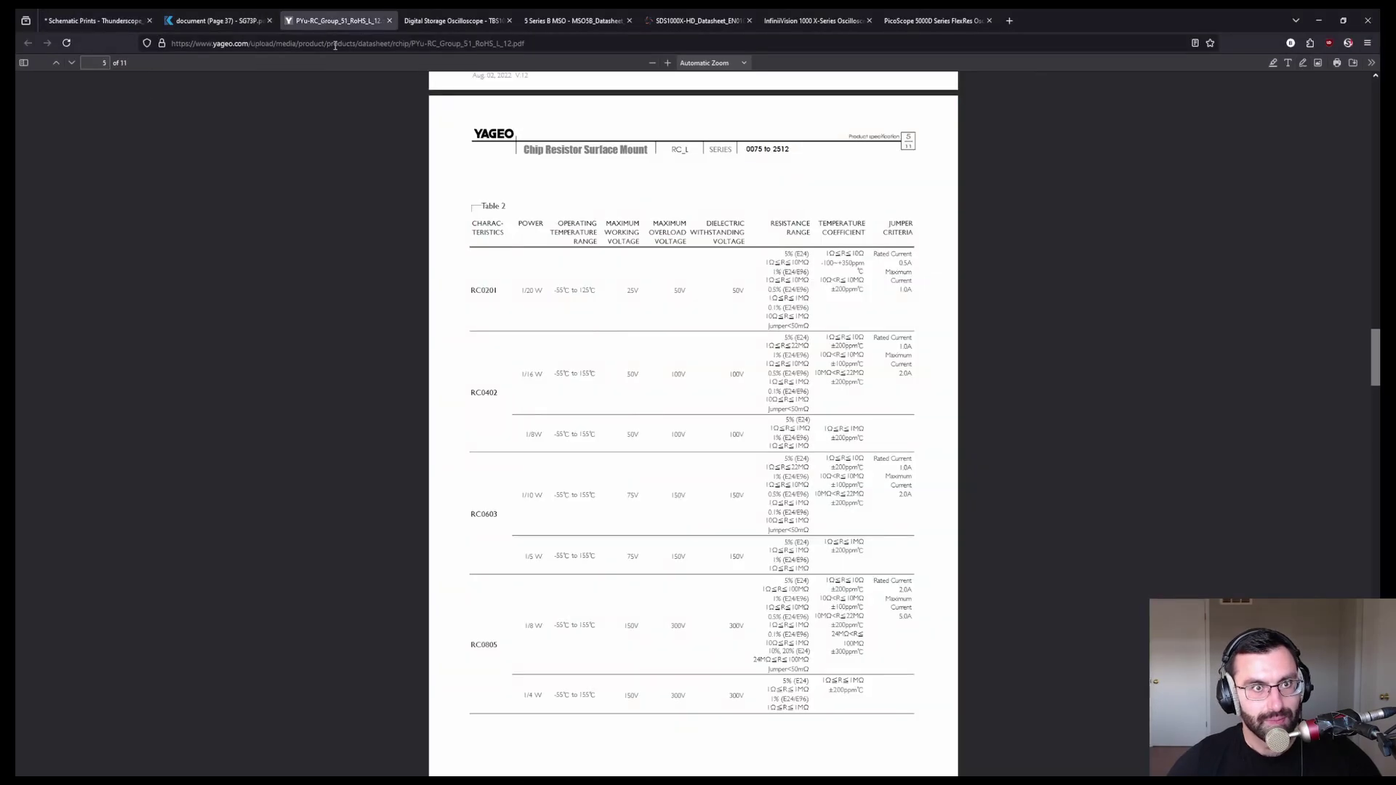
{"action": "left_click", "coordinate": [454, 21]}
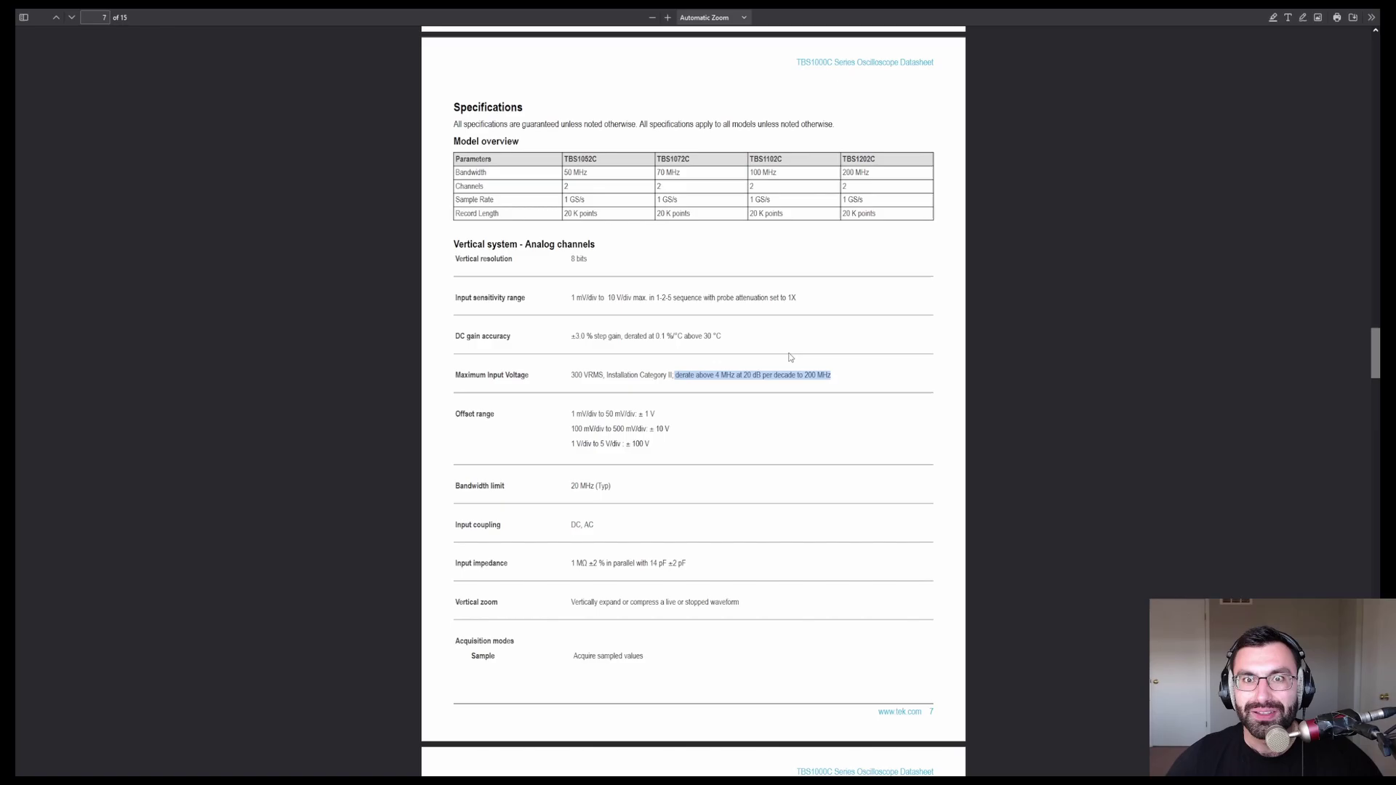
Step: On the 5 Series B datasheet, highlight the 5 VRMS, ±20 V and 4.5–45 MHz derating values
{"action": "key", "text": "ctrl+Tab"}
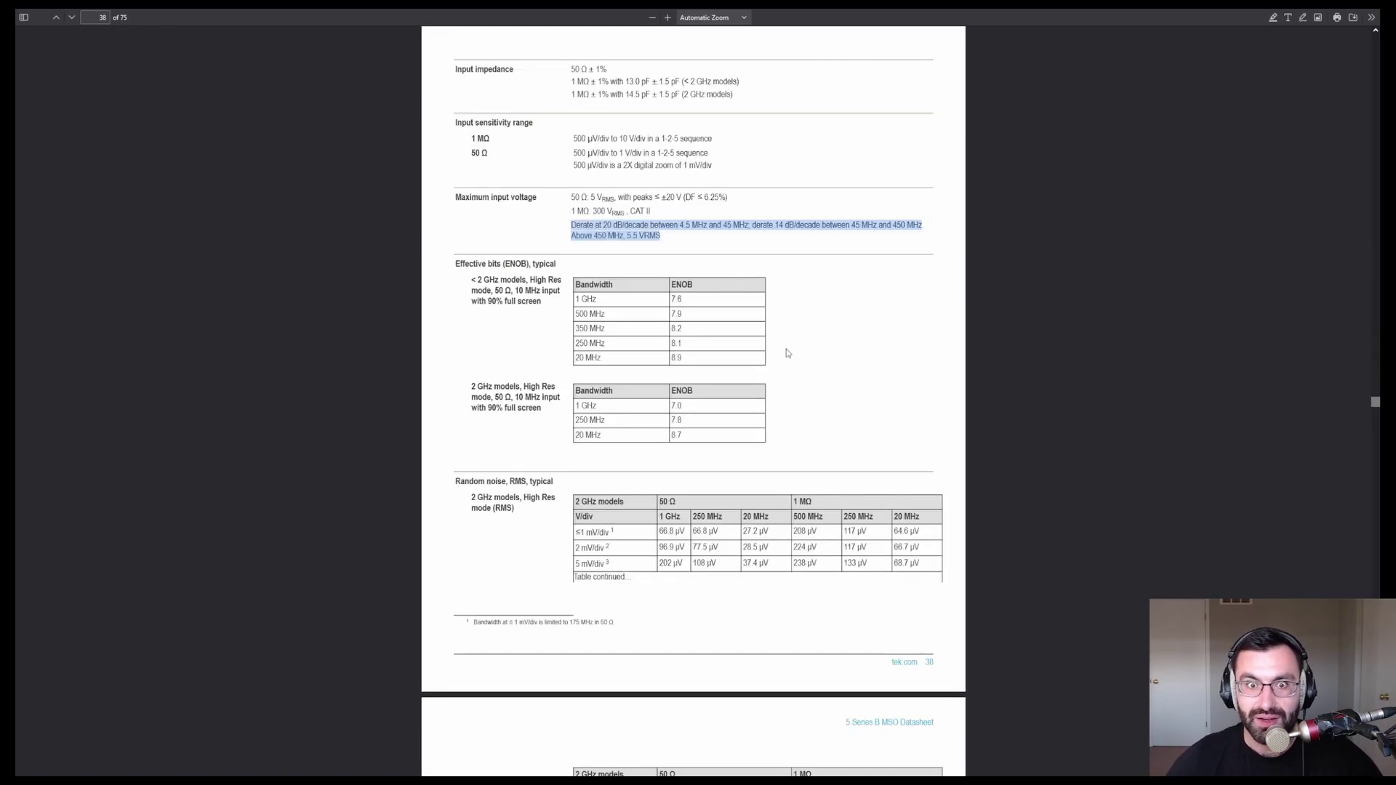
{"action": "scroll", "coordinate": [789, 341], "scroll_direction": "up", "scroll_amount": 3}
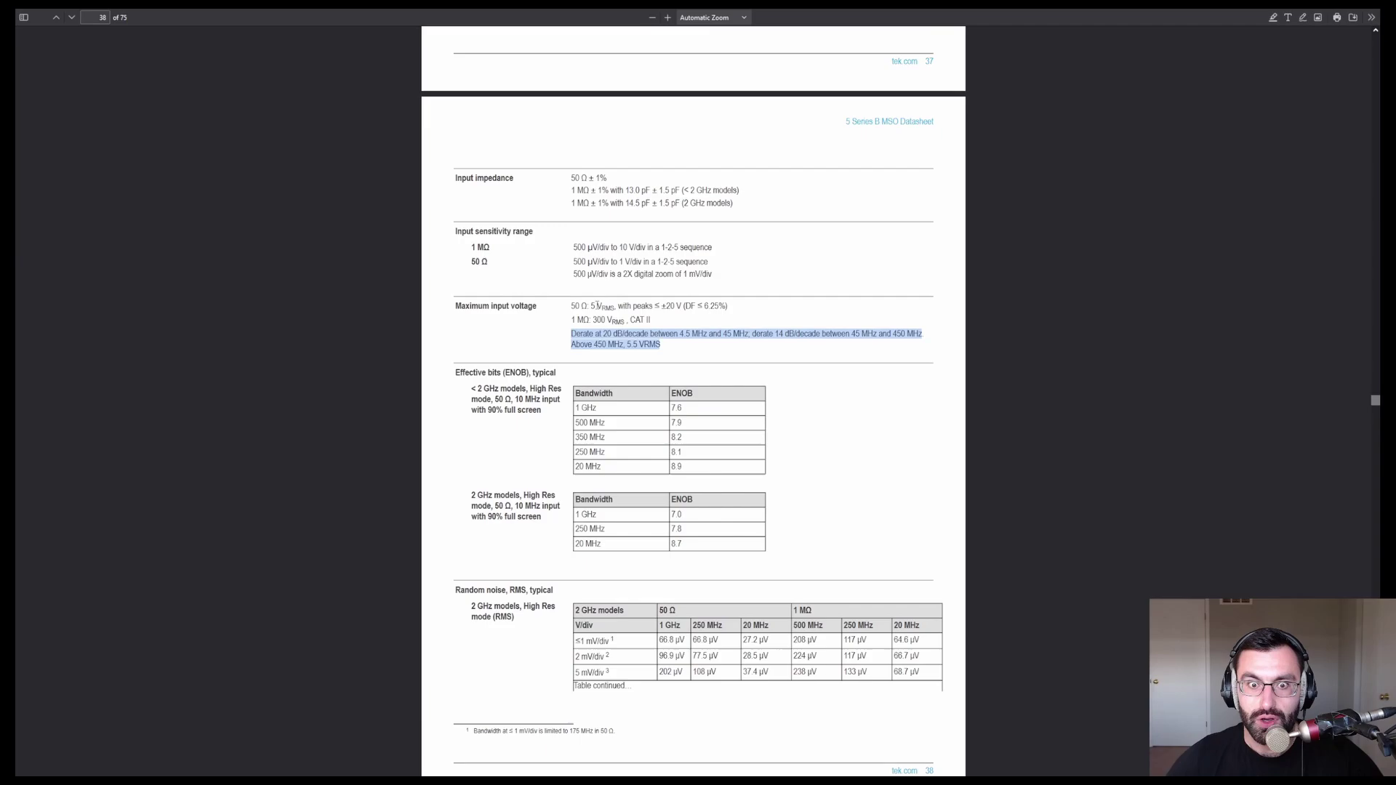
{"action": "double_click", "coordinate": [608, 307]}
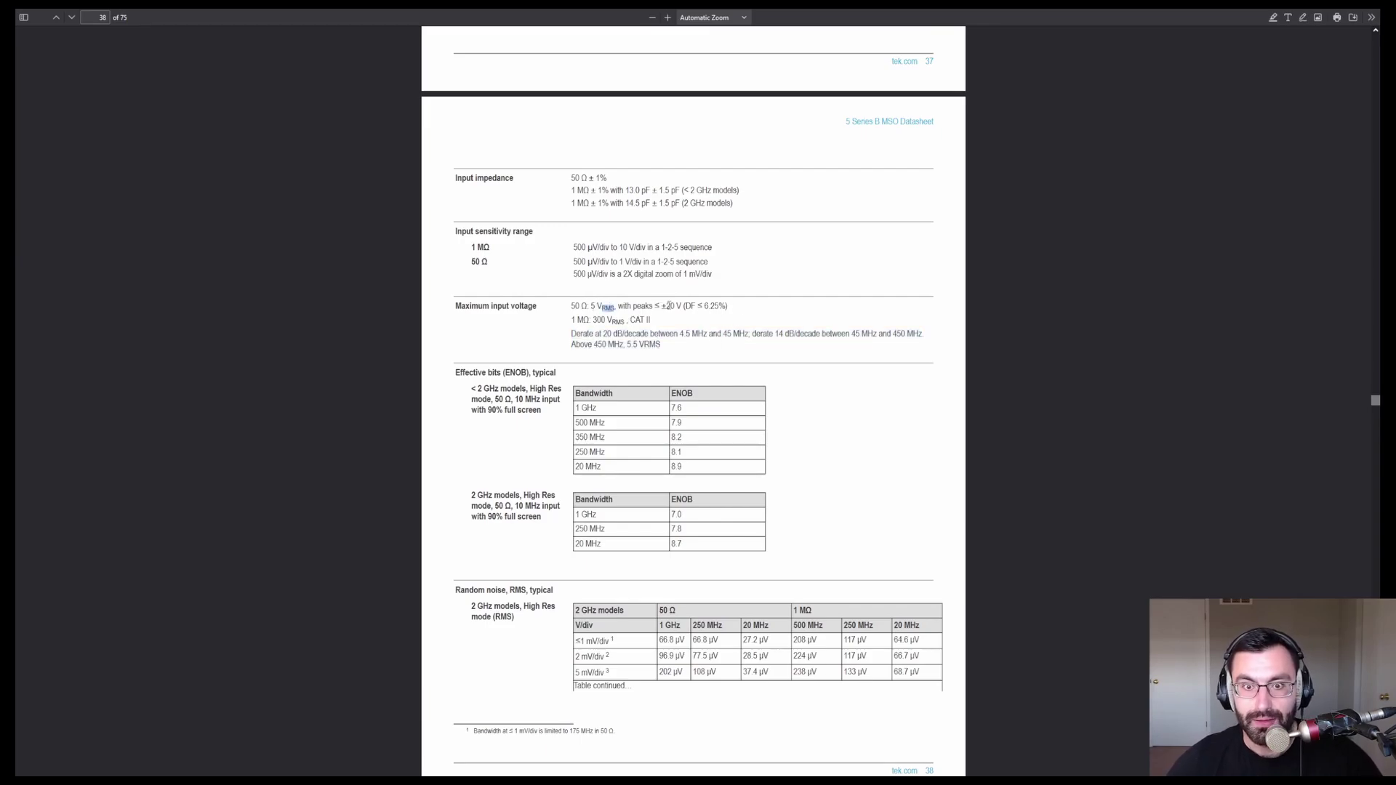
{"action": "double_click", "coordinate": [669, 306]}
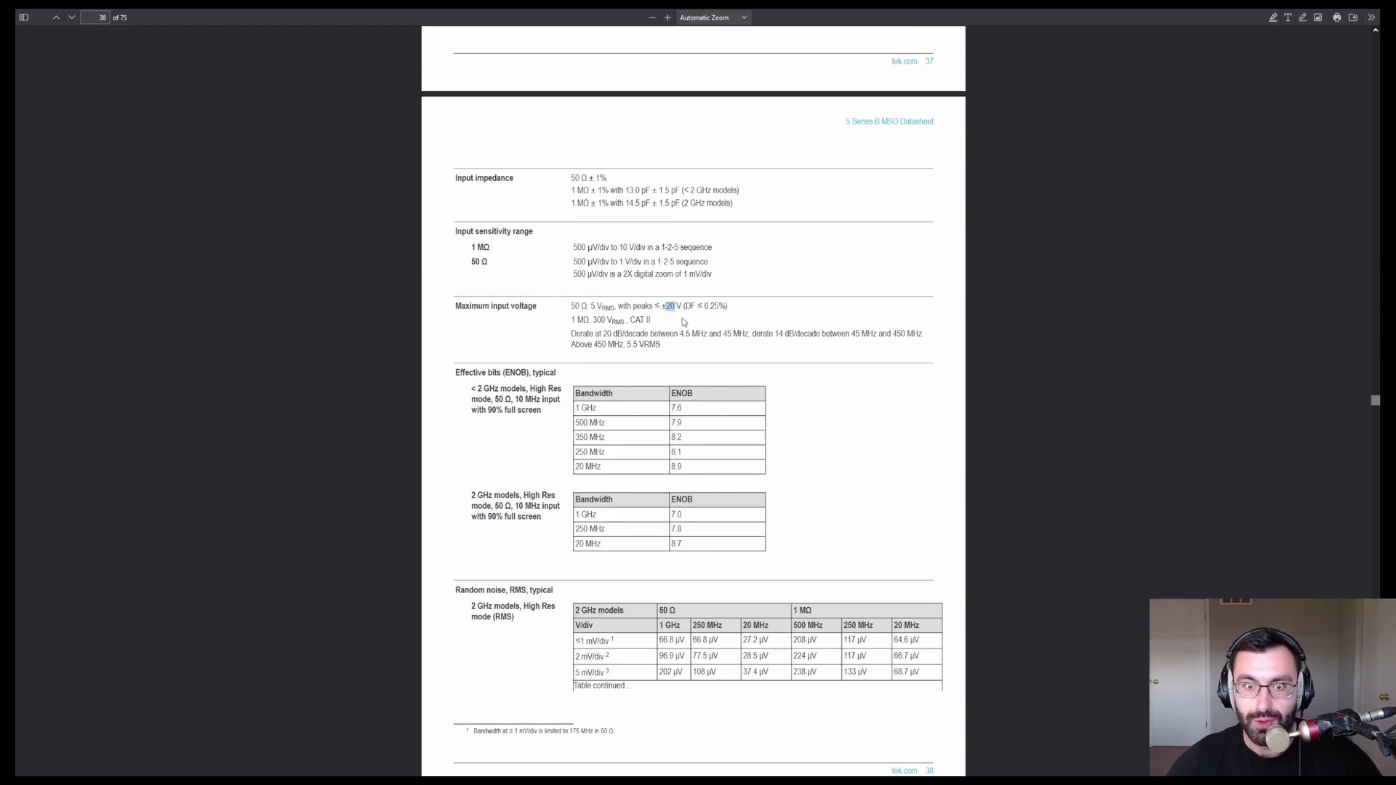
{"action": "left_click", "coordinate": [677, 324]}
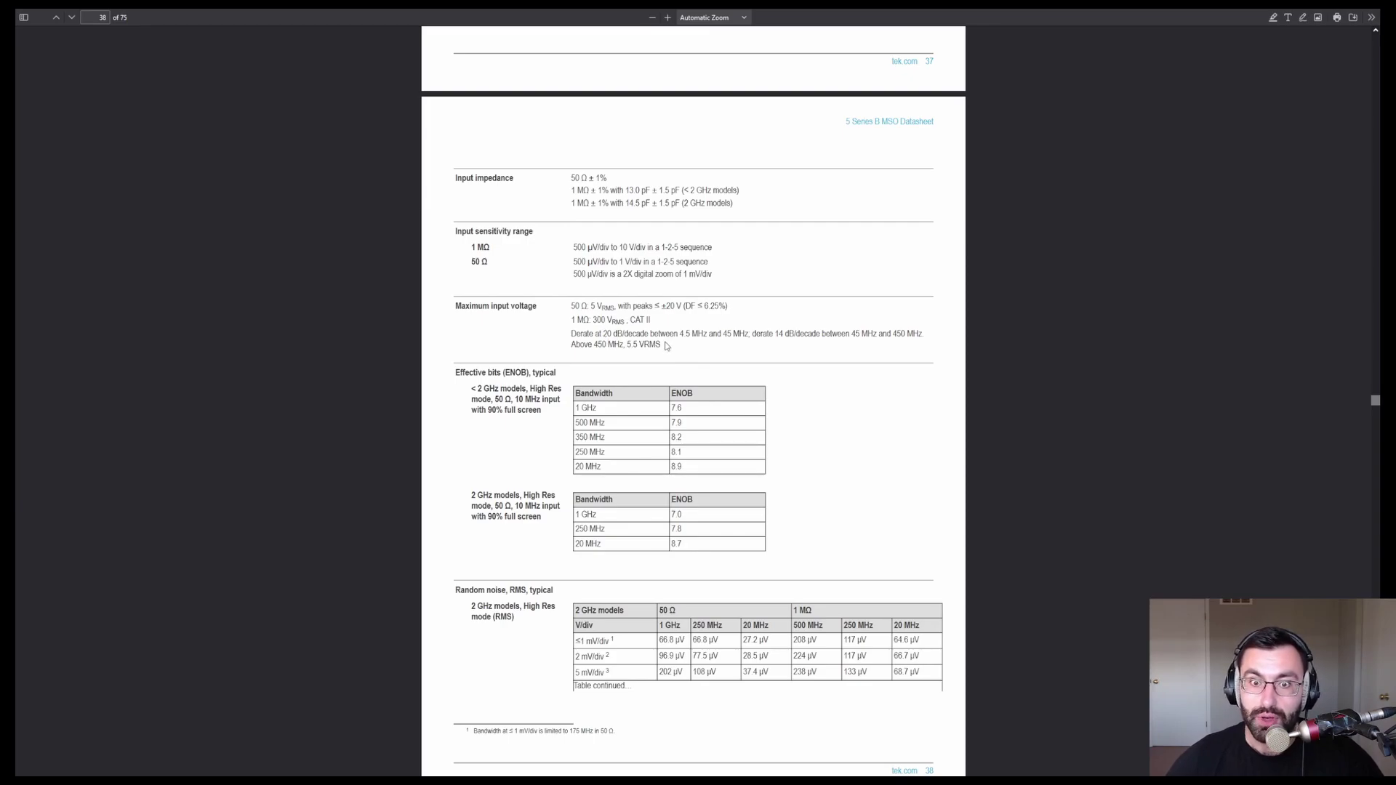
{"action": "left_click_drag", "start_coordinate": [618, 333], "coordinate": [758, 345]}
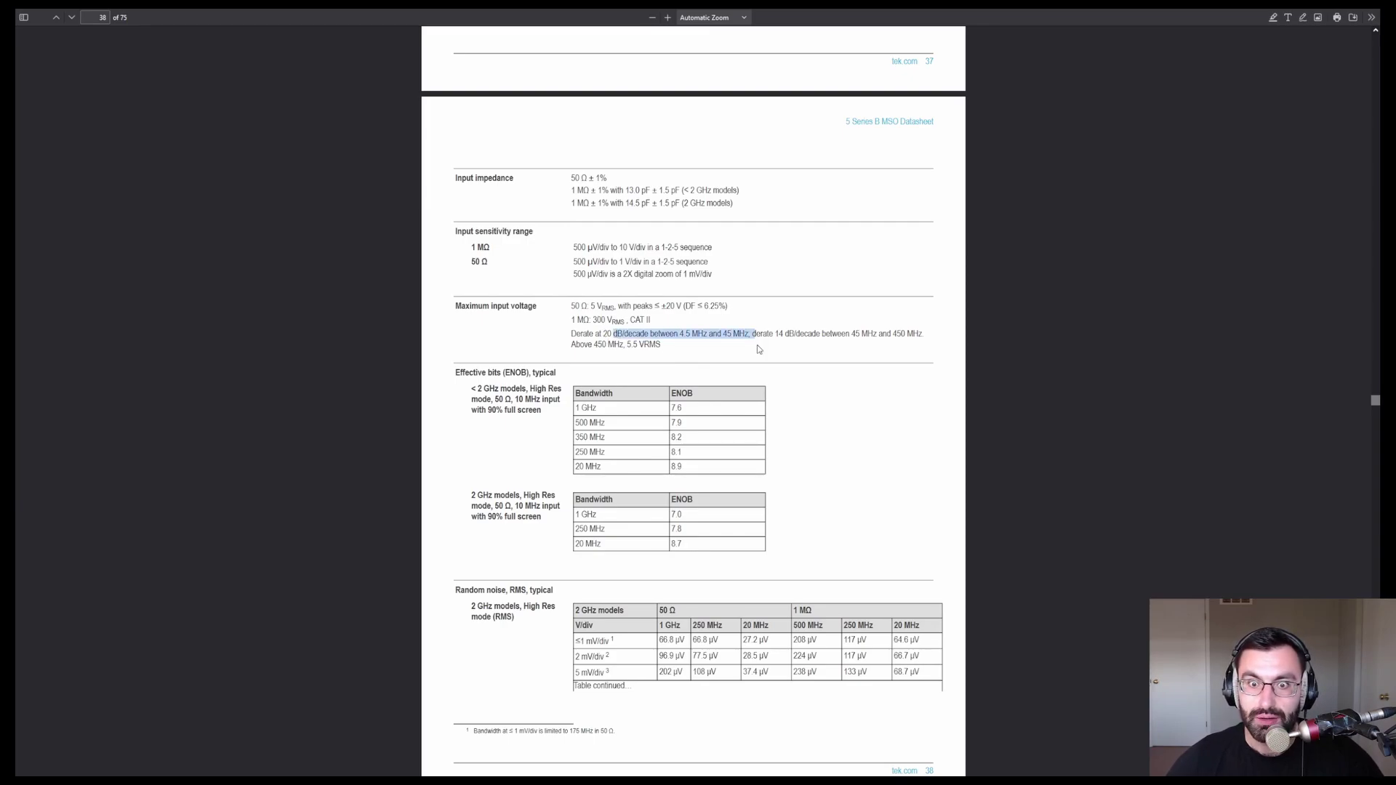
{"action": "left_click", "coordinate": [728, 352]}
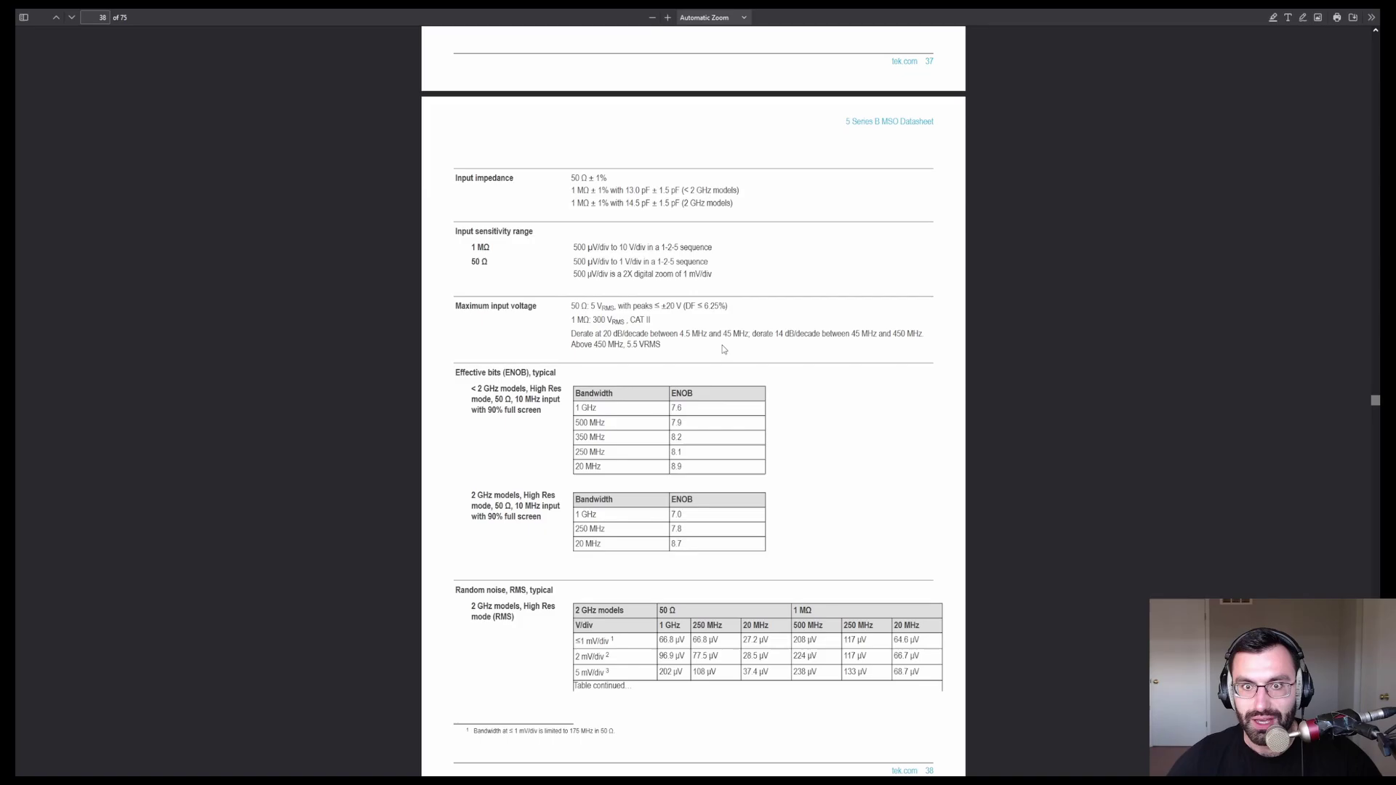
Step: Check the Siglent datasheet's input limits, then clear its DC ~ 10 kHz text selections
{"action": "key", "text": "ctrl+Tab"}
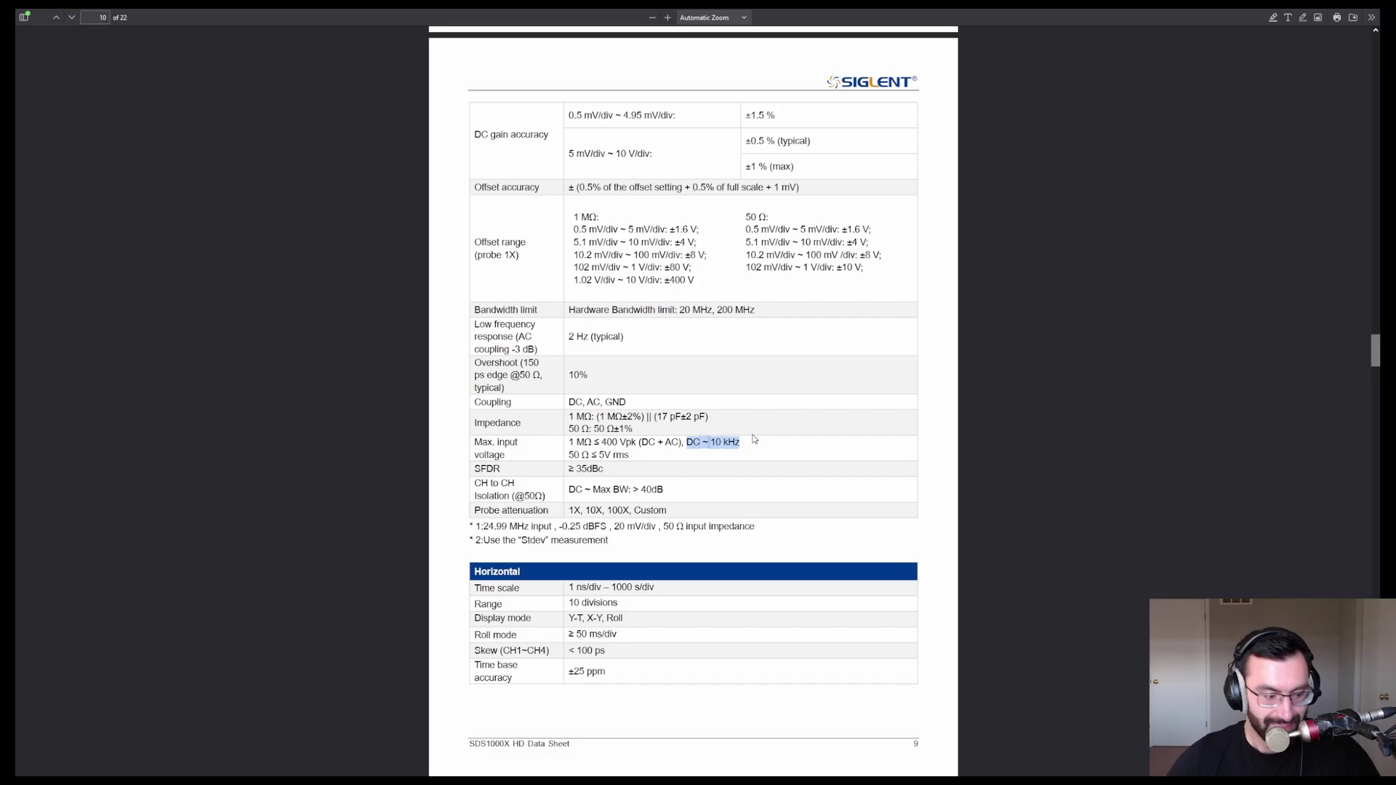
{"action": "left_click", "coordinate": [605, 456]}
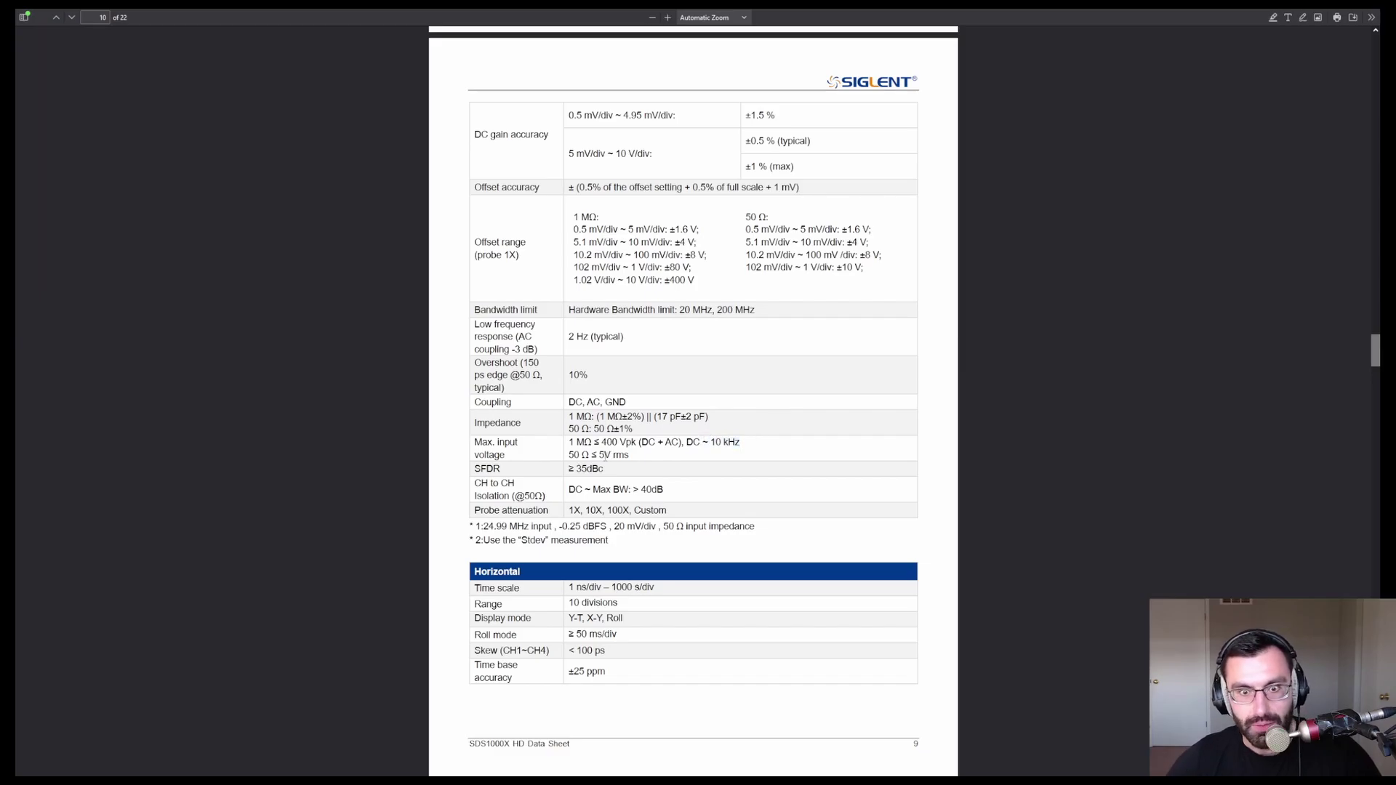
{"action": "left_click", "coordinate": [632, 458]}
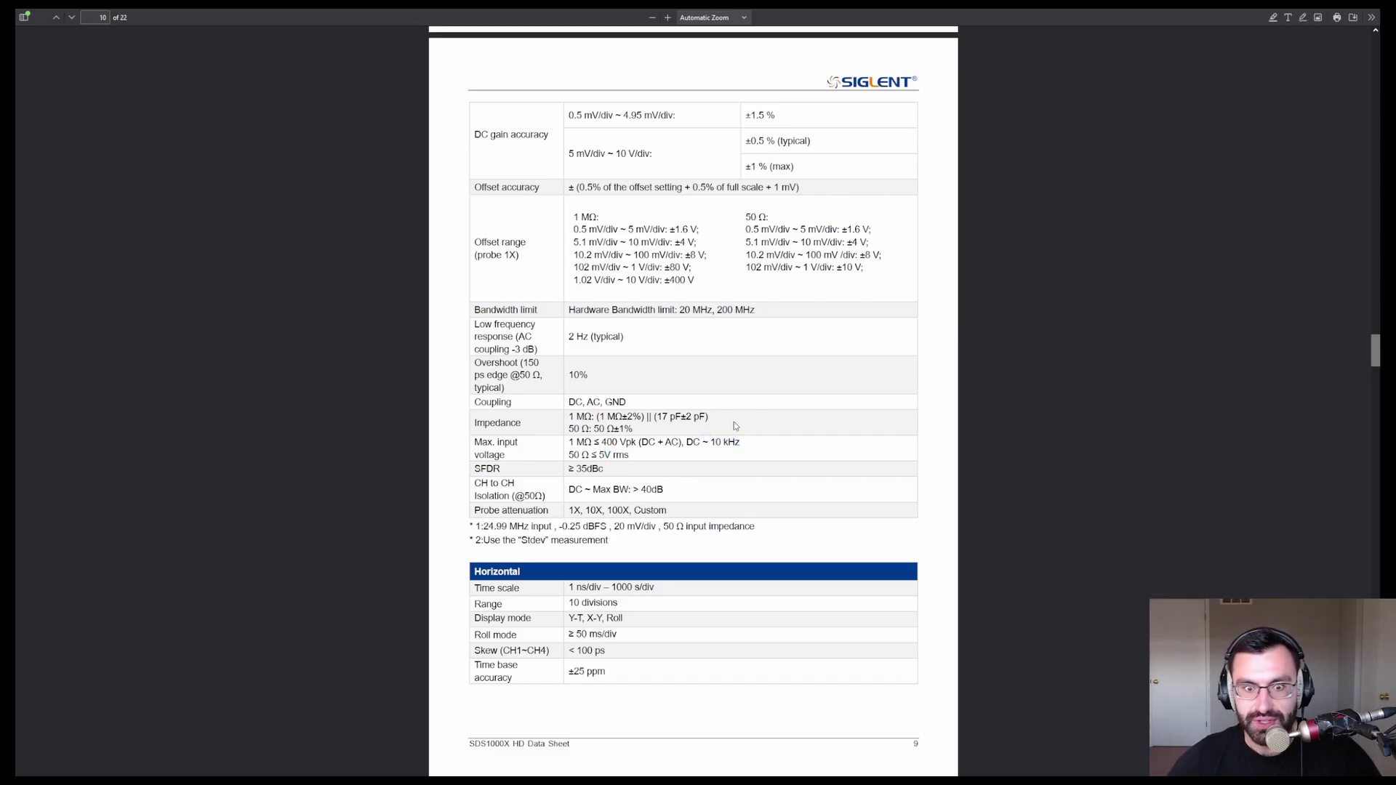
Step: On the Keysight datasheet's vertical specs, highlight the 150 Vrms, 200 Vpk maximum input
{"action": "key", "text": "ctrl+Tab"}
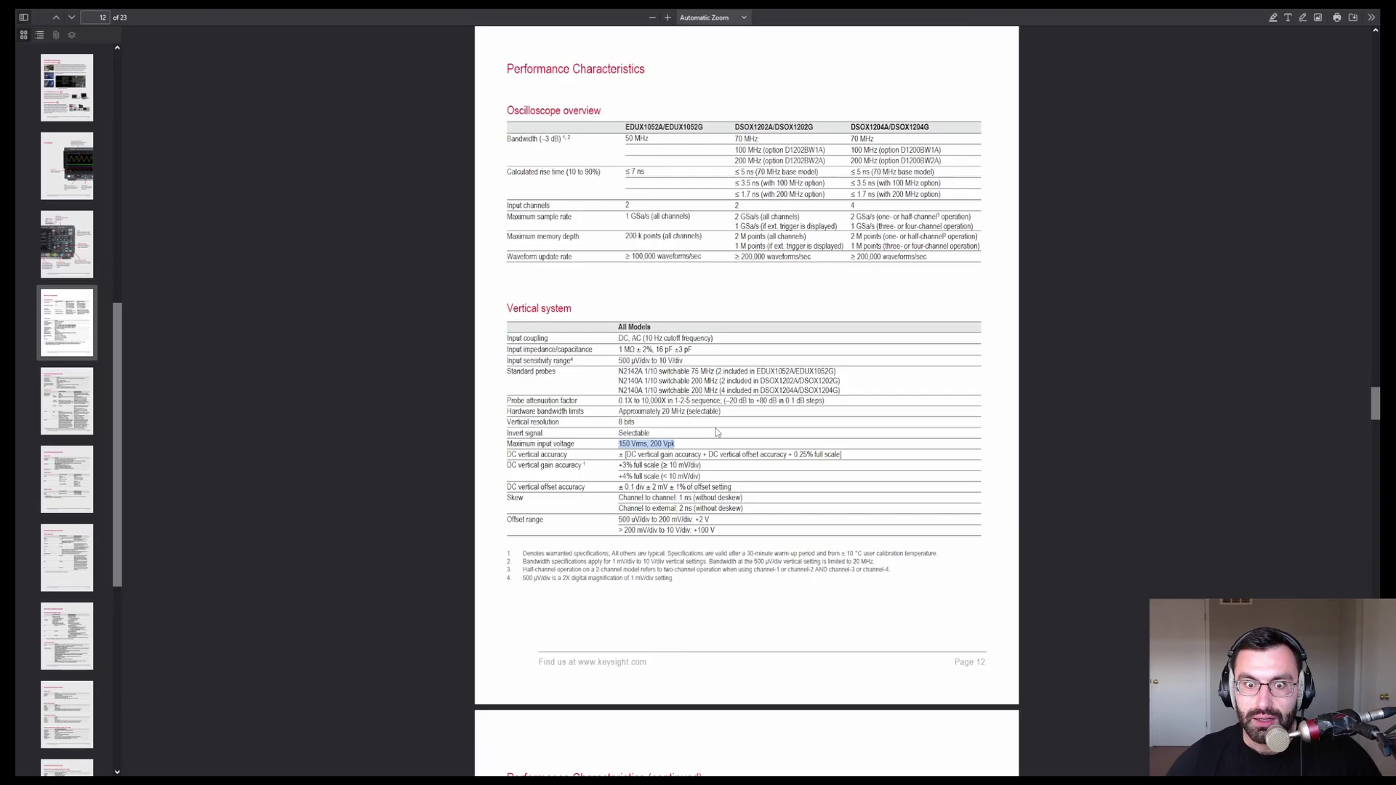
{"action": "left_click", "coordinate": [678, 454]}
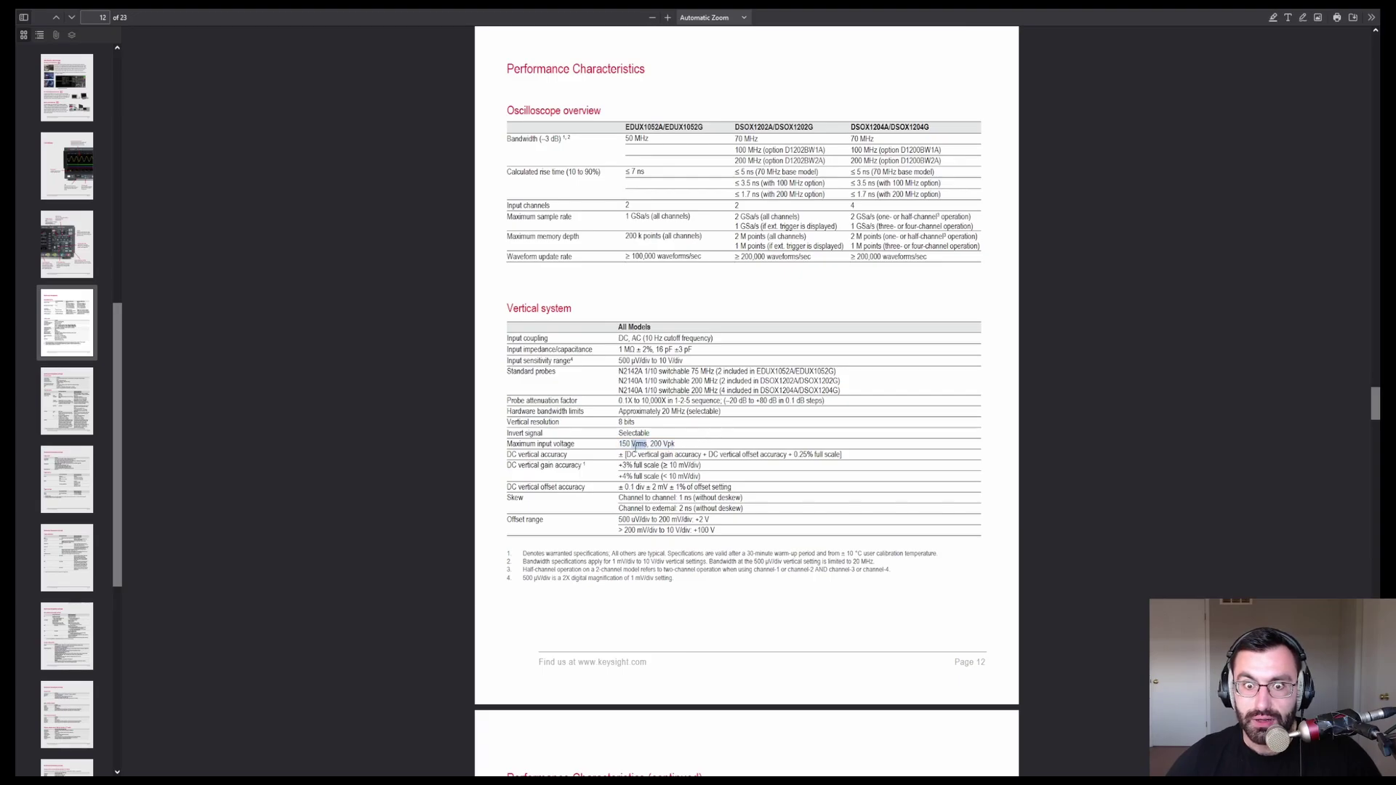
{"action": "left_click_drag", "start_coordinate": [619, 444], "coordinate": [698, 448]}
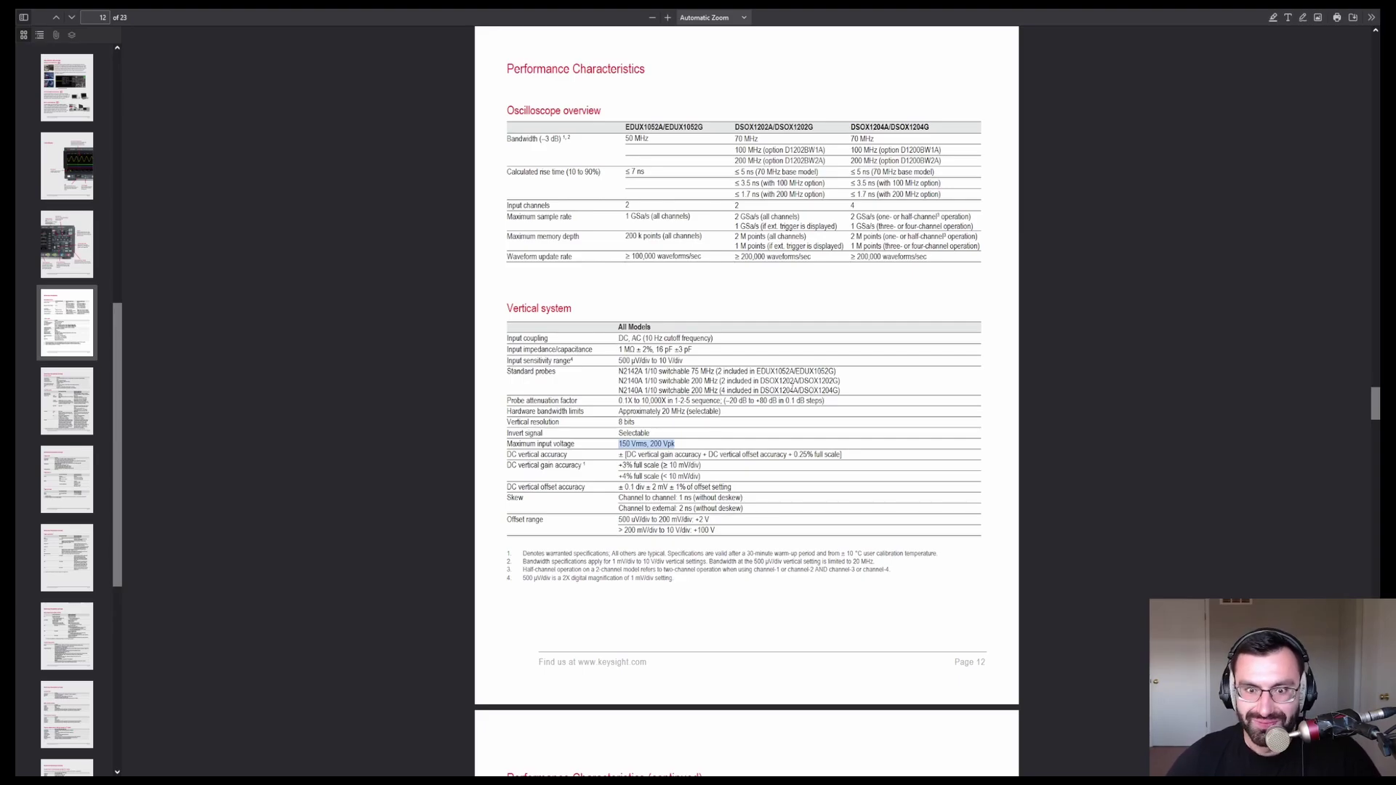
{"action": "key", "text": "ctrl+Tab"}
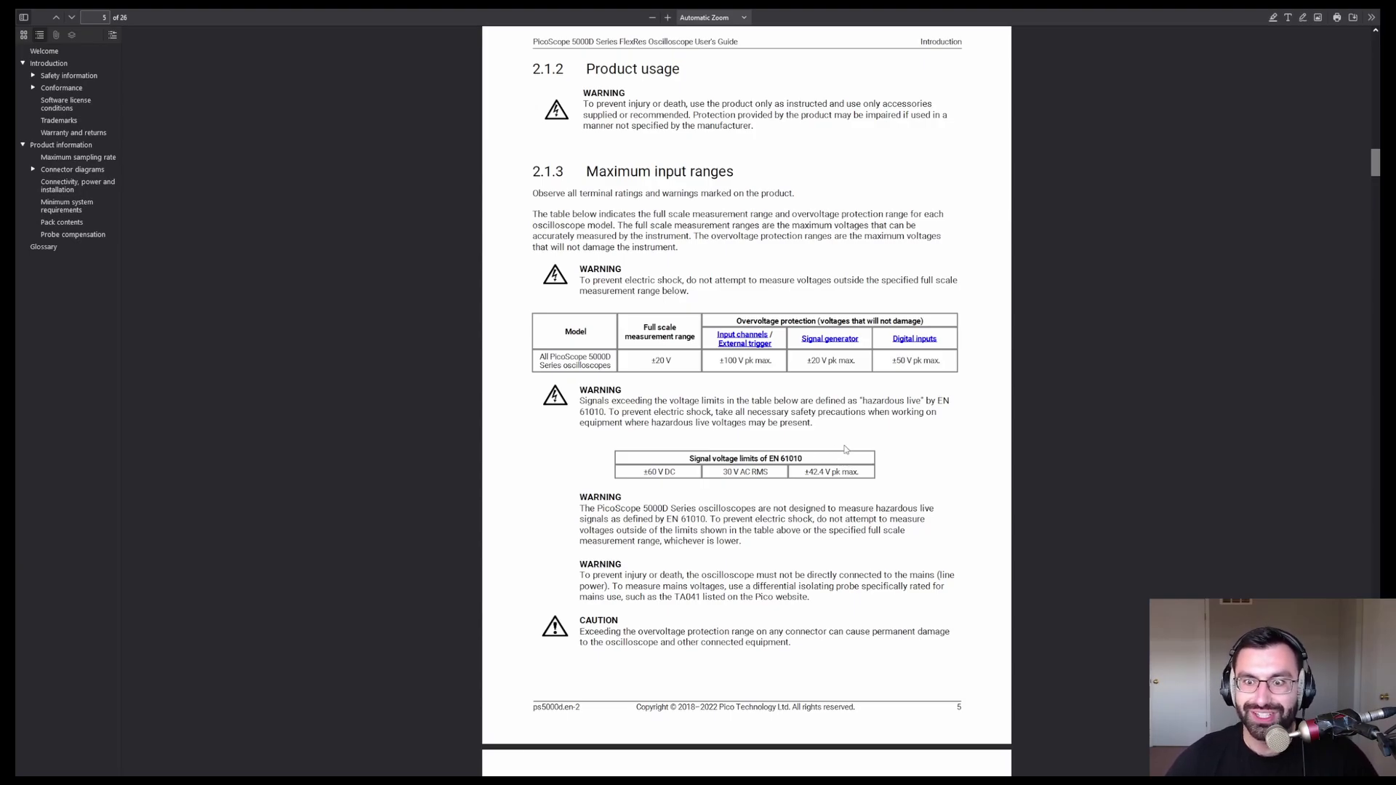
{"action": "left_click_drag", "start_coordinate": [864, 400], "coordinate": [922, 401]}
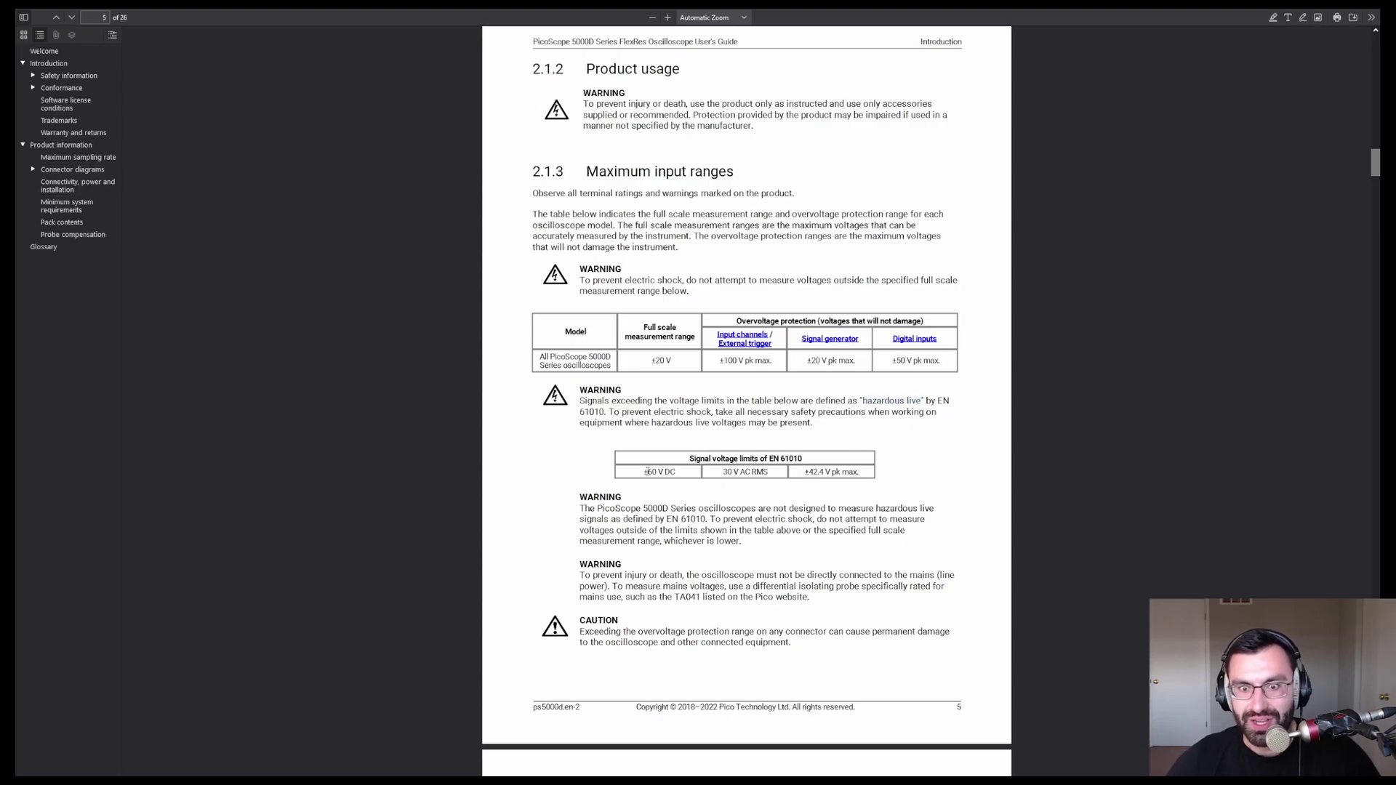
{"action": "left_click_drag", "start_coordinate": [647, 472], "coordinate": [882, 474]}
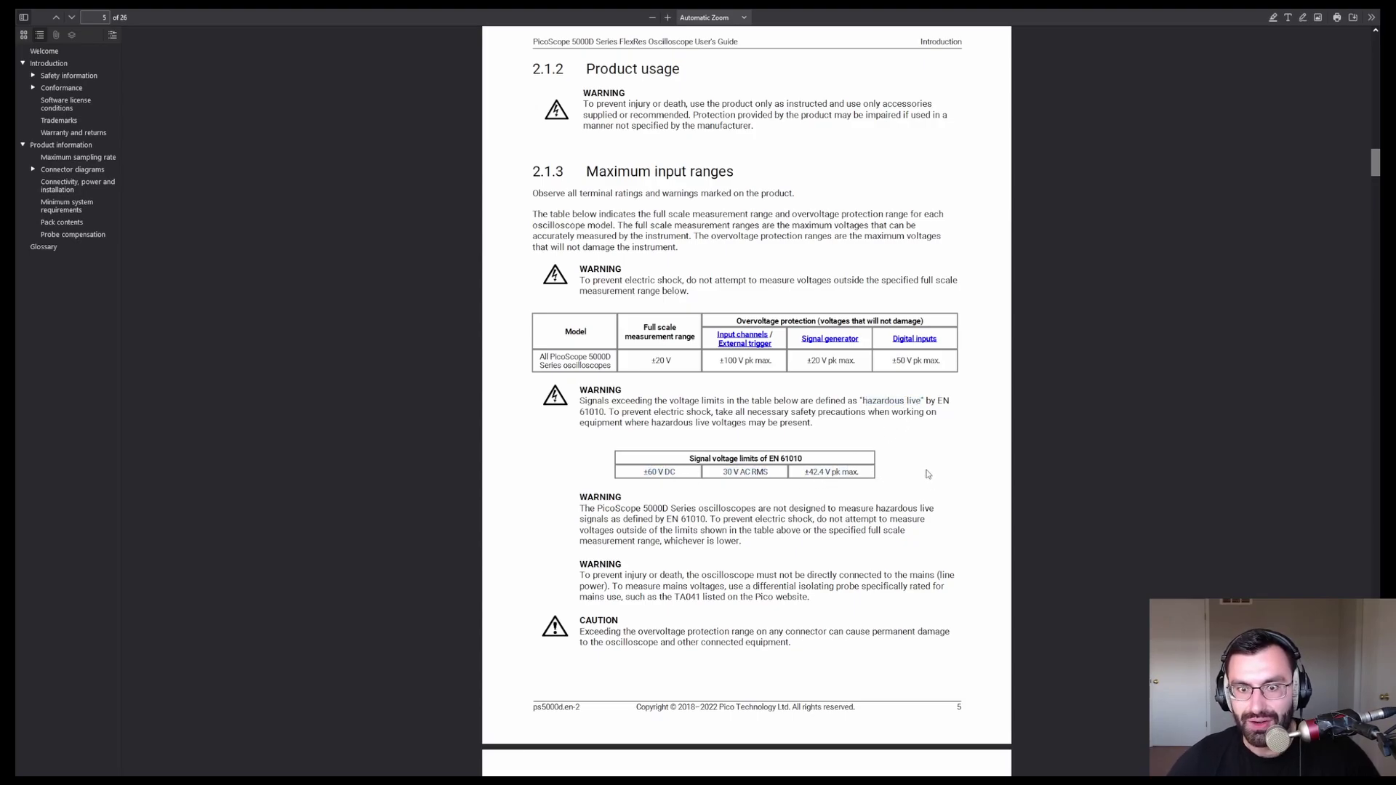
{"action": "left_click", "coordinate": [893, 464]}
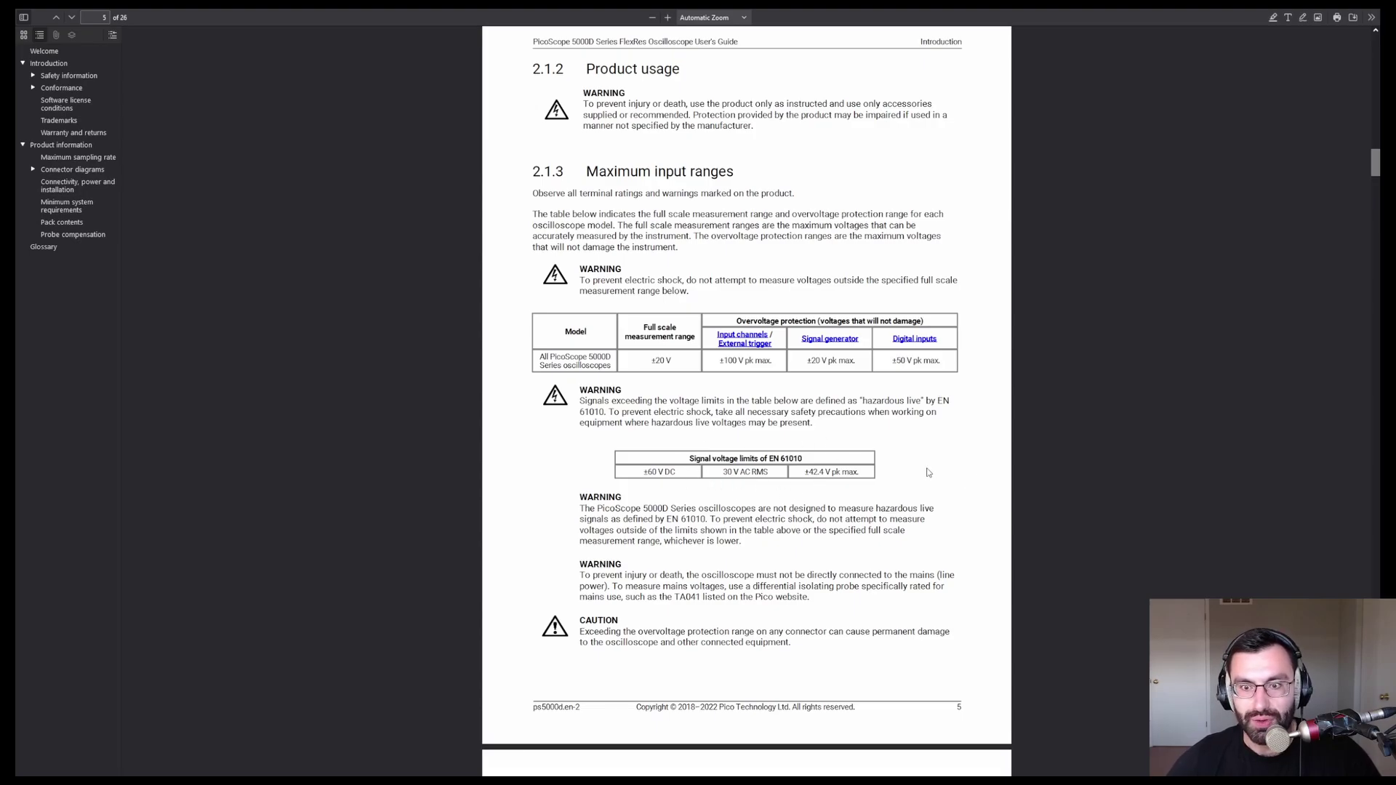
{"action": "scroll", "coordinate": [889, 437], "scroll_direction": "down", "scroll_amount": 2}
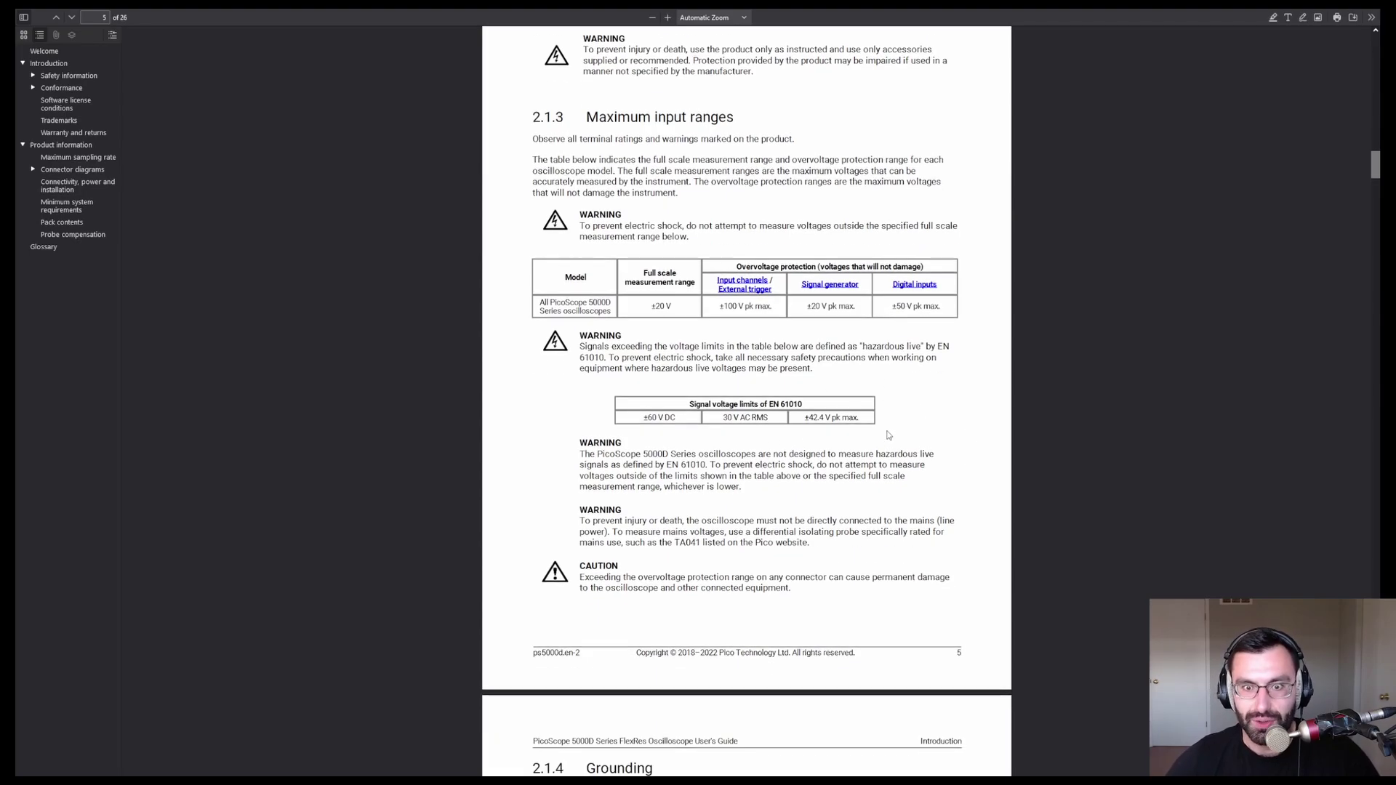
{"action": "scroll", "coordinate": [888, 440], "scroll_direction": "up", "scroll_amount": 2}
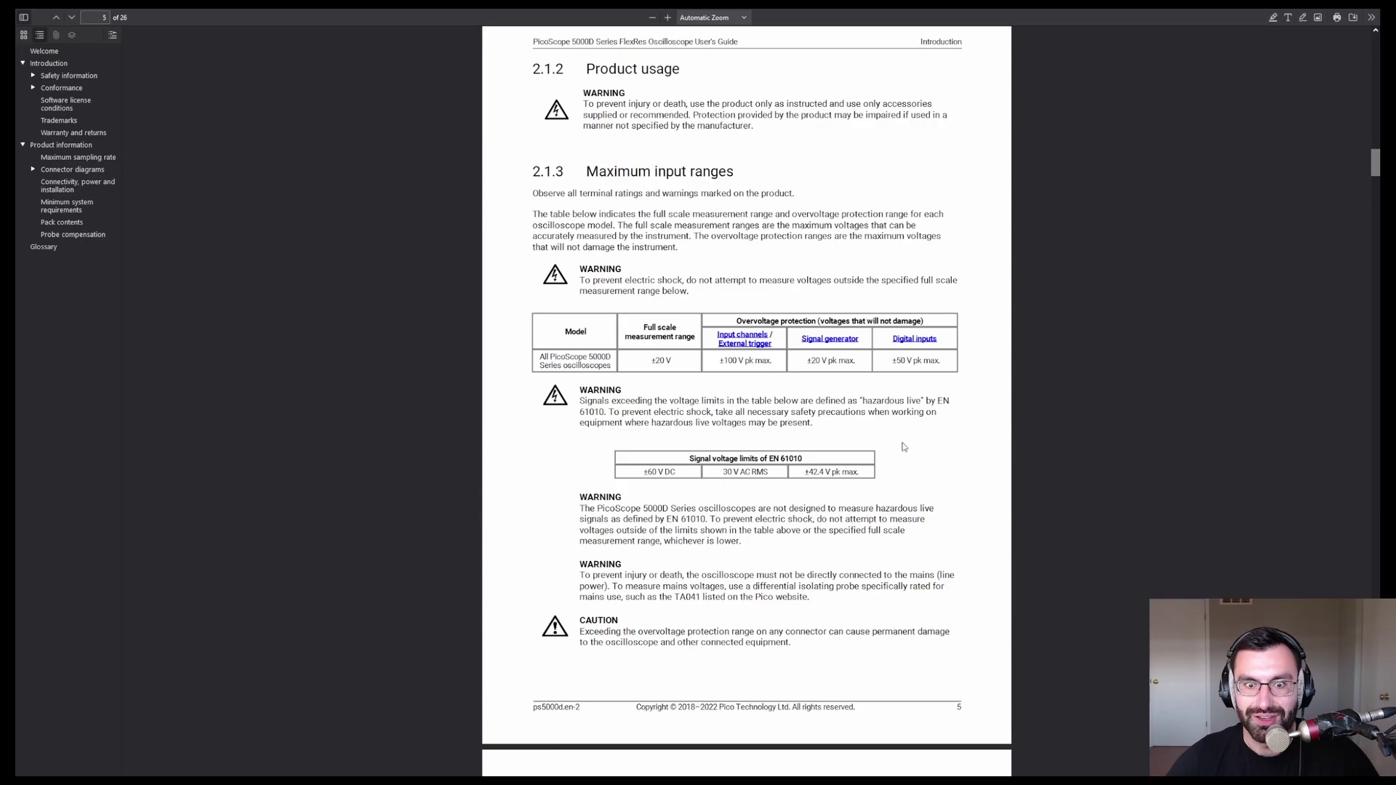
{"action": "scroll", "coordinate": [865, 517], "scroll_direction": "down", "scroll_amount": 1}
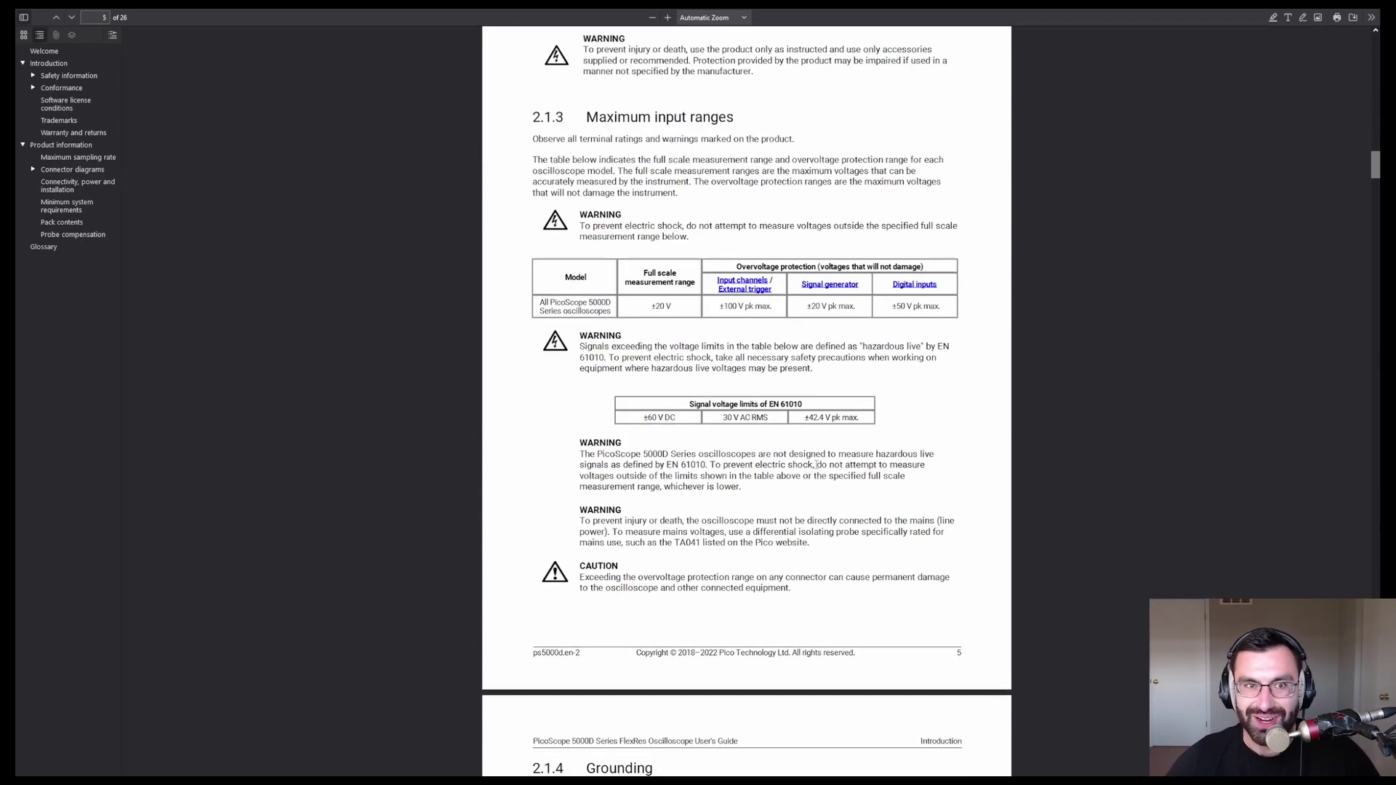
{"action": "scroll", "coordinate": [877, 413], "scroll_direction": "up", "scroll_amount": 1}
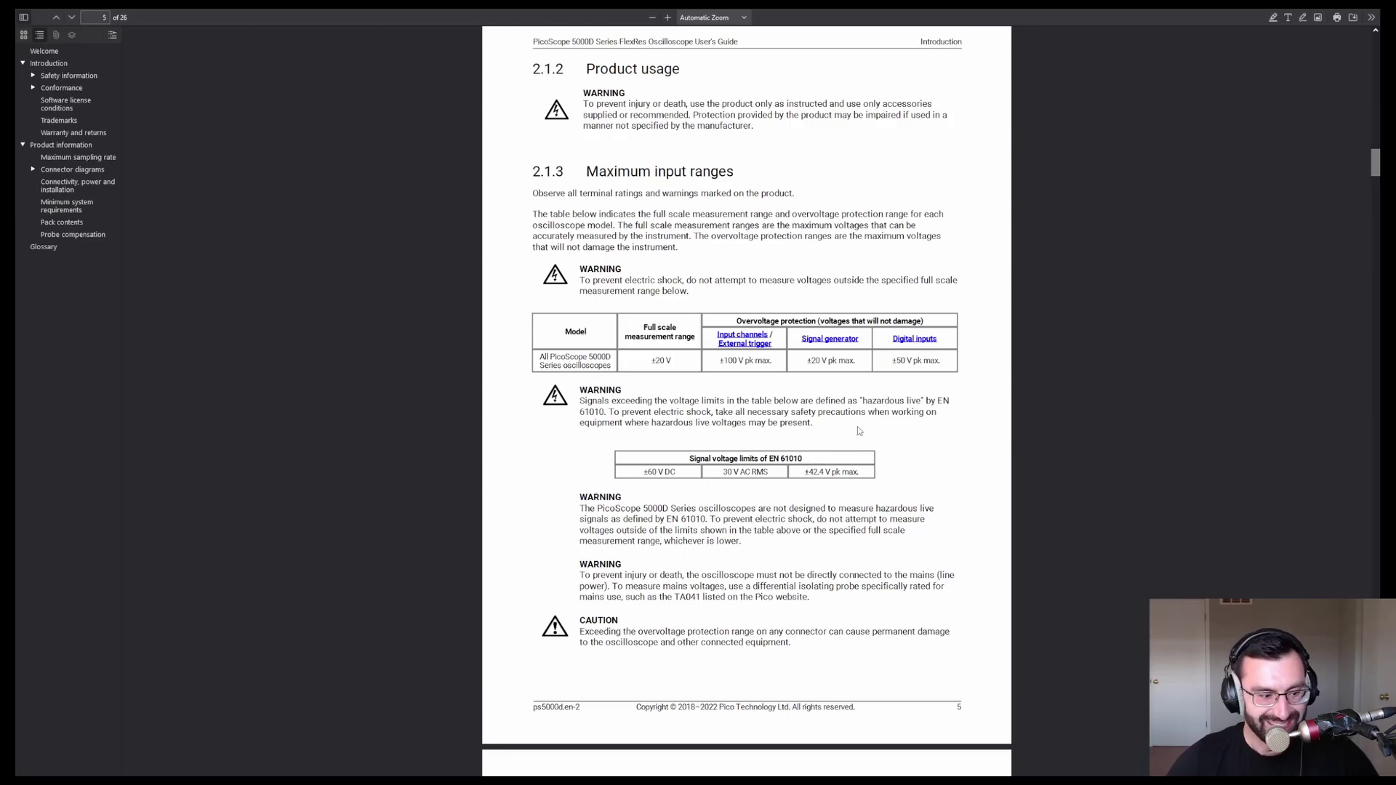
{"action": "mouse_move", "coordinate": [331, 14]}
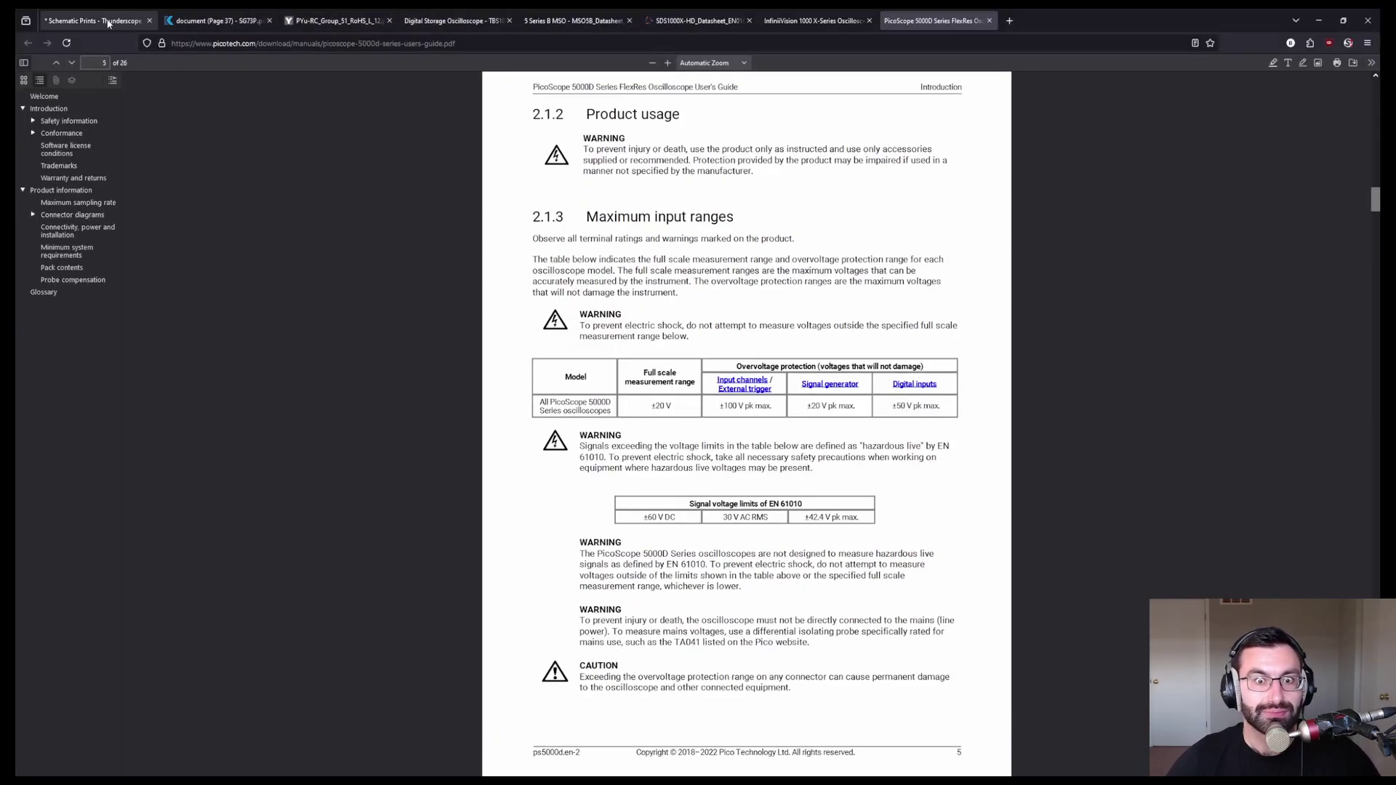
Step: On the schematic, circle R29 and R53 in red and start writing 'Z =' above the Vmax formula
{"action": "left_click", "coordinate": [106, 24]}
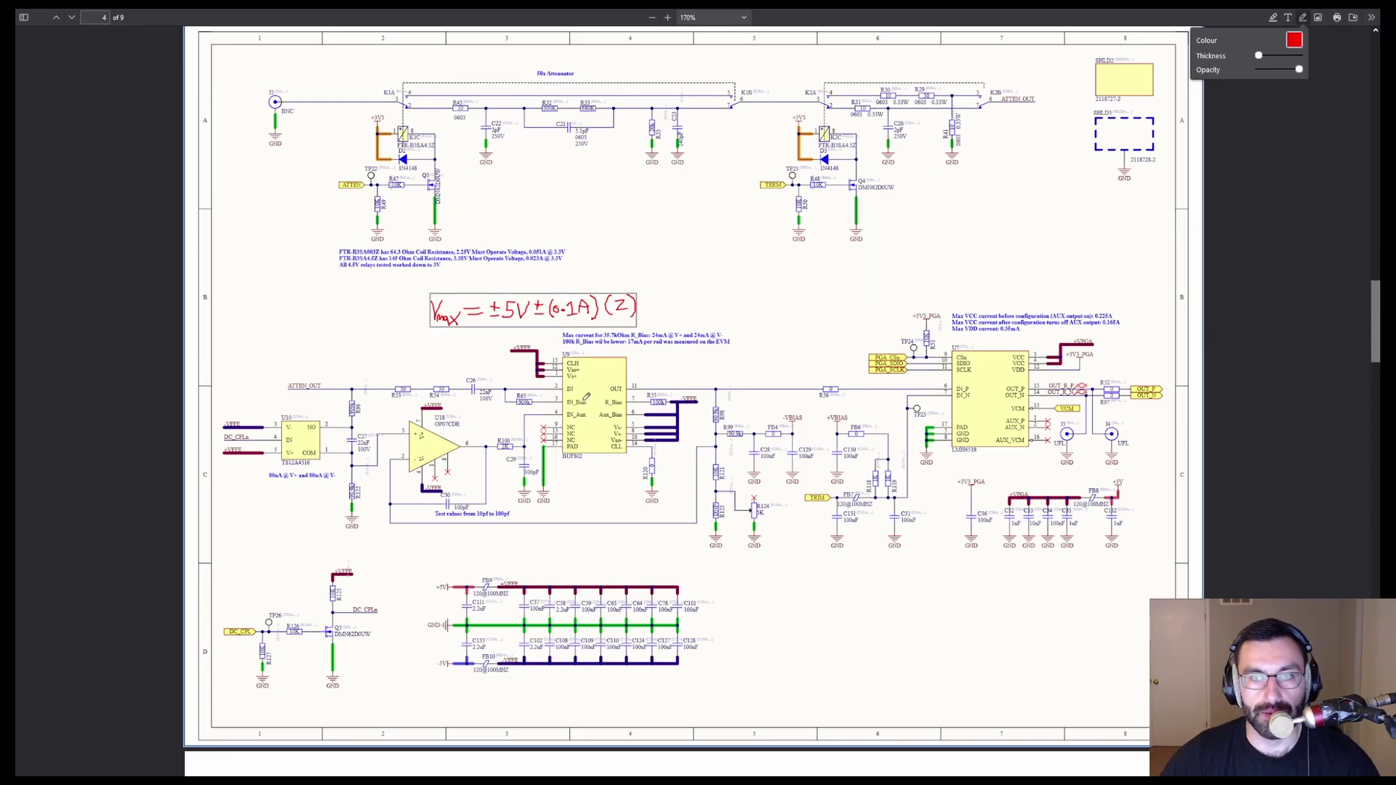
{"action": "mouse_move", "coordinate": [917, 98]}
{"action": "left_mouse_down"}
{"action": "mouse_move", "coordinate": [925, 86]}
{"action": "mouse_move", "coordinate": [913, 93]}
{"action": "mouse_move", "coordinate": [944, 102]}
{"action": "mouse_move", "coordinate": [918, 88]}
{"action": "left_mouse_up"}
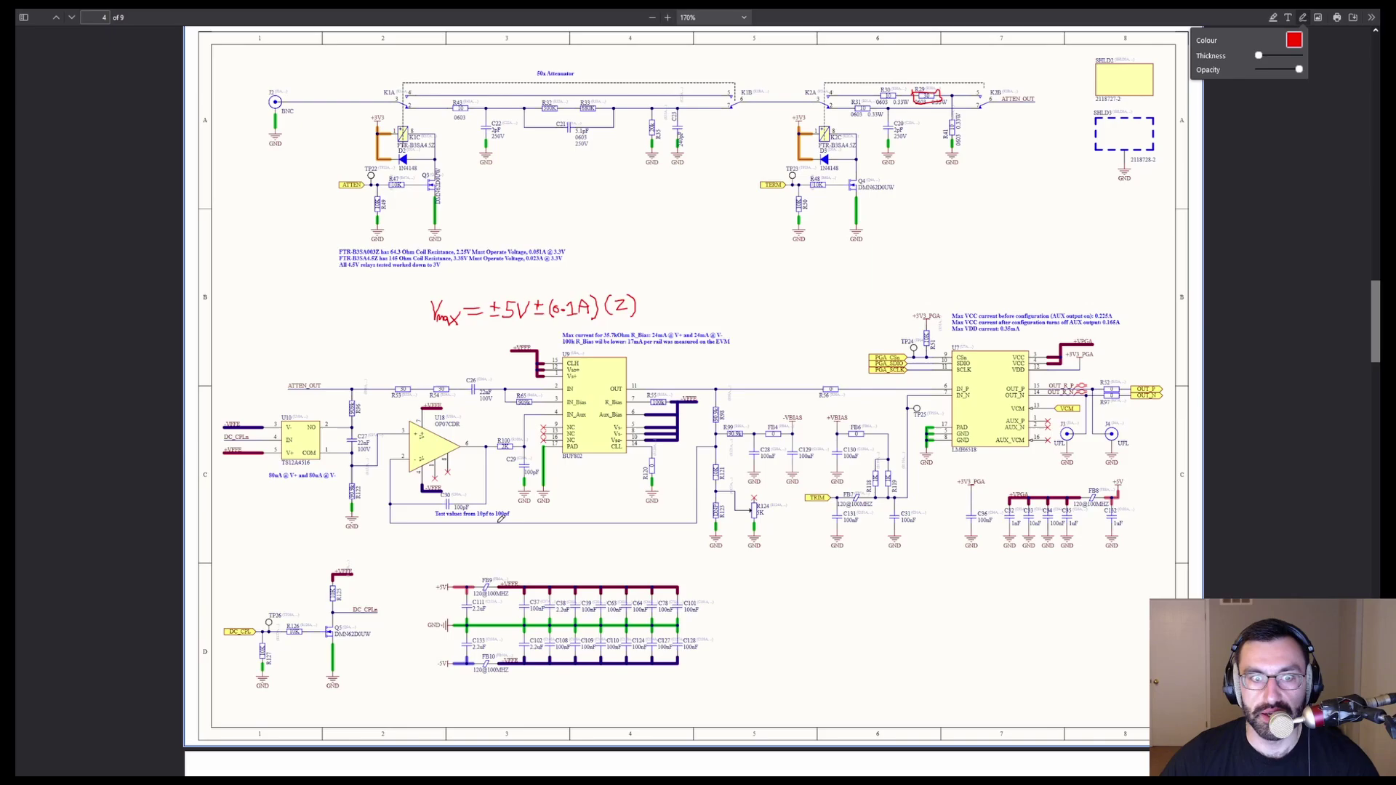
{"action": "mouse_move", "coordinate": [392, 385]}
{"action": "left_mouse_down"}
{"action": "mouse_move", "coordinate": [423, 398]}
{"action": "mouse_move", "coordinate": [419, 384]}
{"action": "mouse_move", "coordinate": [448, 393]}
{"action": "mouse_move", "coordinate": [460, 374]}
{"action": "mouse_move", "coordinate": [434, 390]}
{"action": "left_mouse_up"}
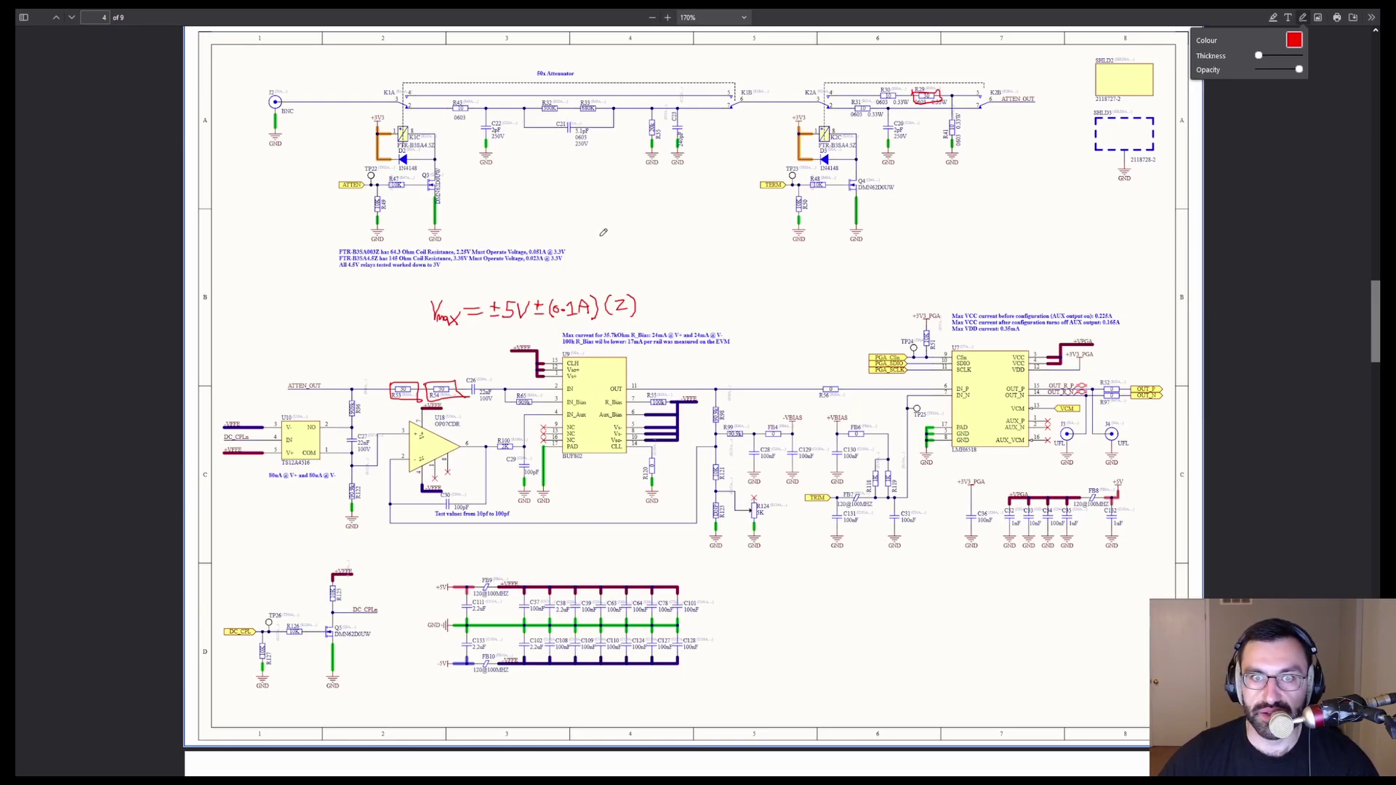
{"action": "mouse_move", "coordinate": [596, 236]}
{"action": "left_mouse_down"}
{"action": "mouse_move", "coordinate": [624, 238]}
{"action": "mouse_move", "coordinate": [624, 256]}
{"action": "mouse_move", "coordinate": [650, 249]}
{"action": "left_mouse_up"}
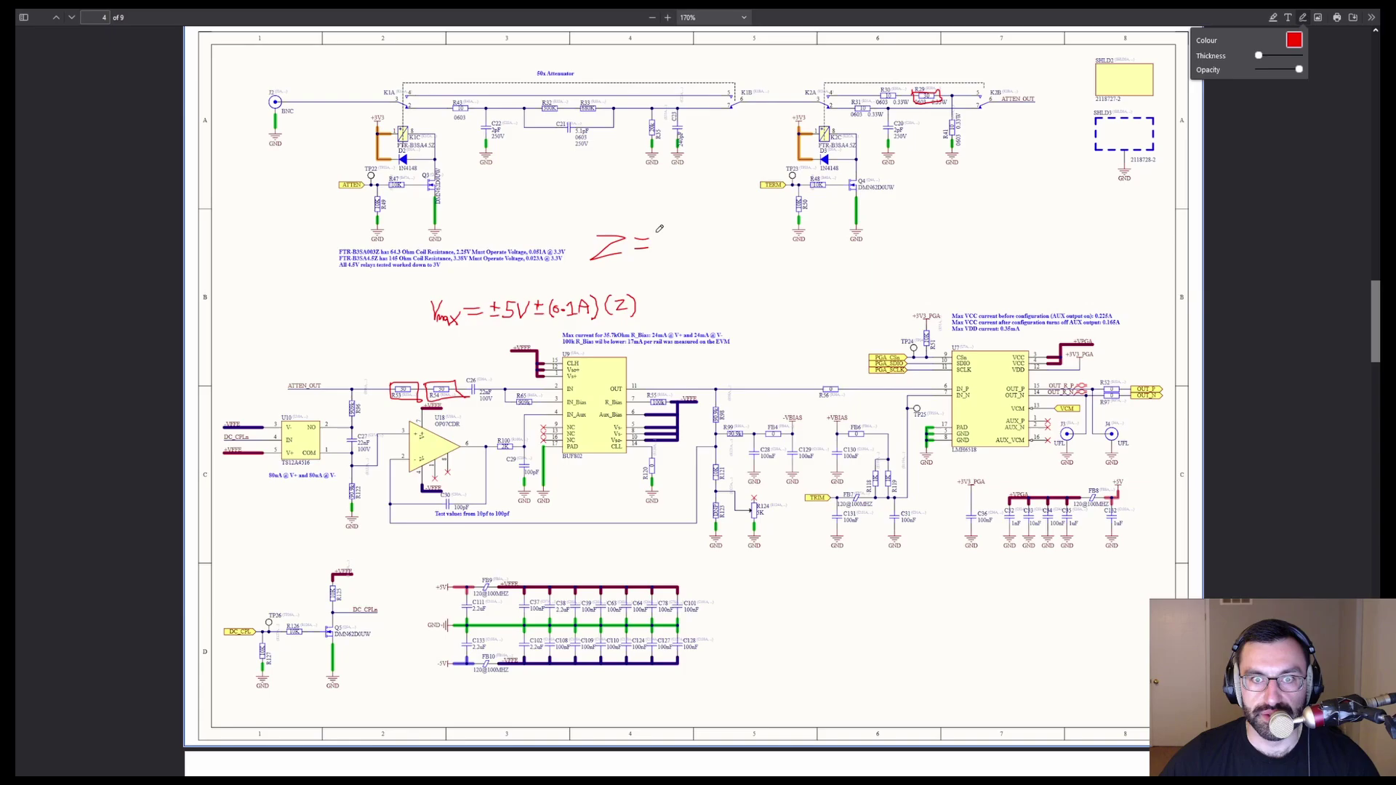
Step: Finish the red formula as Z = √(70² + (1/2πfC)²) above the Vmax equation
{"action": "mouse_move", "coordinate": [659, 234]}
{"action": "left_mouse_down"}
{"action": "mouse_move", "coordinate": [666, 253]}
{"action": "mouse_move", "coordinate": [760, 226]}
{"action": "mouse_move", "coordinate": [687, 251]}
{"action": "mouse_move", "coordinate": [742, 228]}
{"action": "mouse_move", "coordinate": [758, 248]}
{"action": "mouse_move", "coordinate": [730, 262]}
{"action": "mouse_move", "coordinate": [746, 249]}
{"action": "mouse_move", "coordinate": [733, 263]}
{"action": "mouse_move", "coordinate": [754, 266]}
{"action": "mouse_move", "coordinate": [719, 268]}
{"action": "mouse_move", "coordinate": [769, 260]}
{"action": "left_mouse_up"}
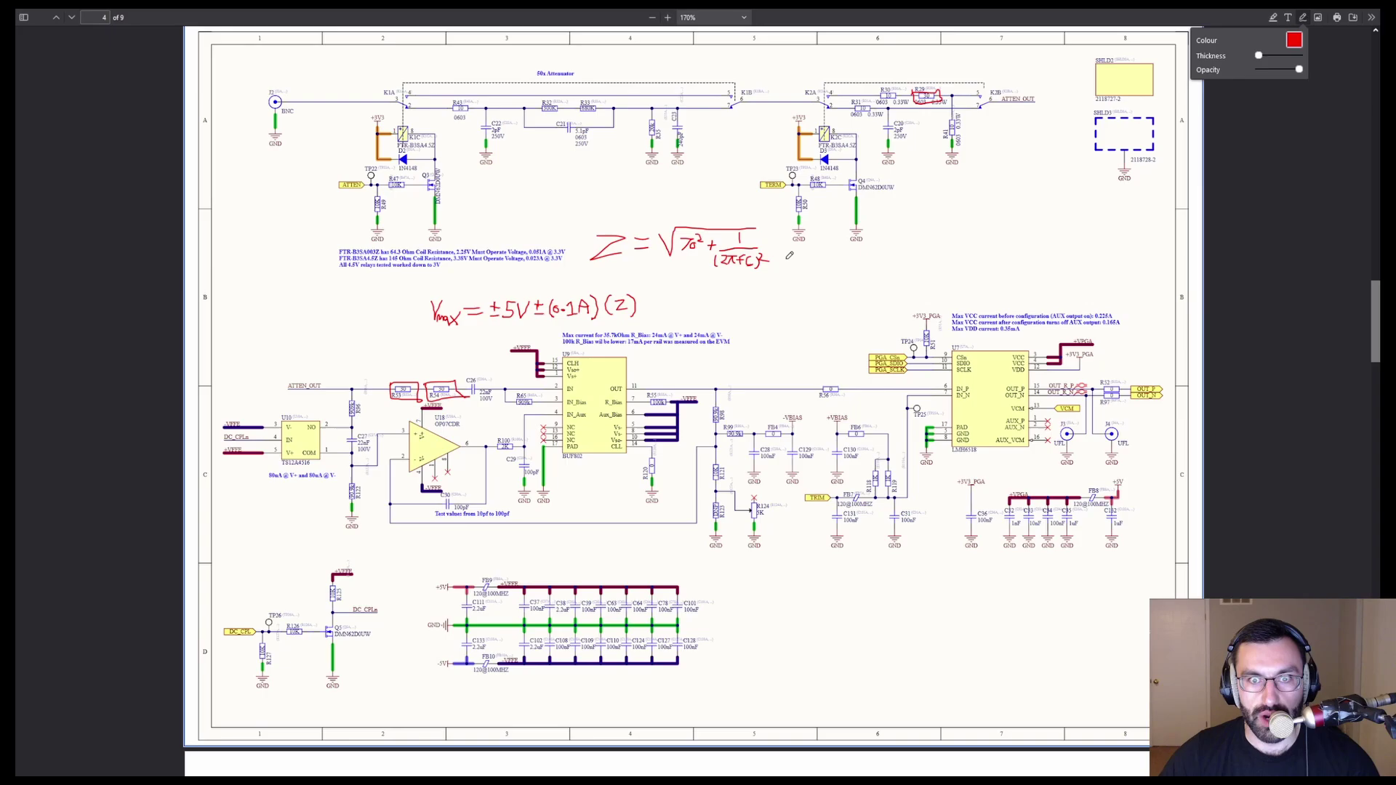
Step: In Desmos, trace the red V Max curve, reading its values at 50 V and 20 V down to its floor
{"action": "key", "text": "alt+Tab"}
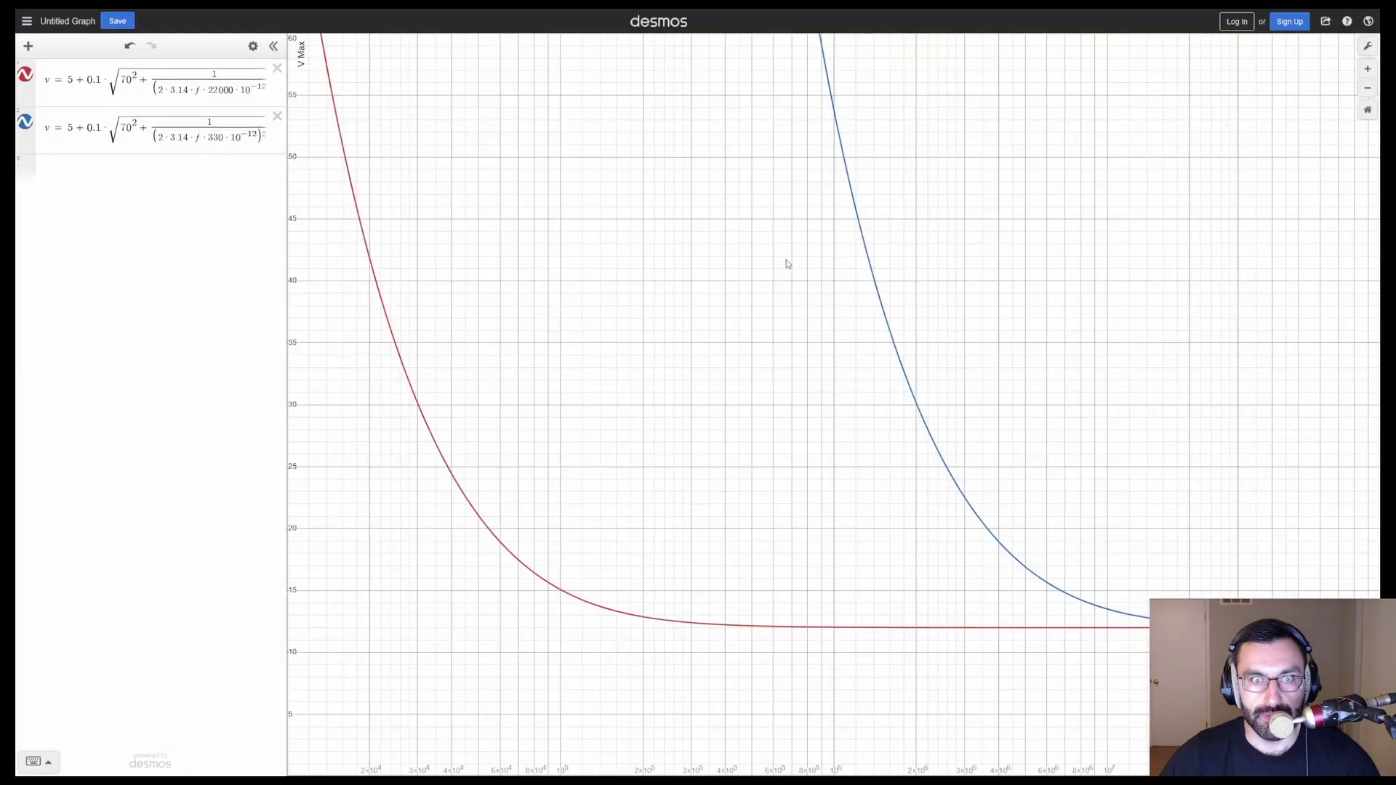
{"action": "left_click", "coordinate": [346, 158]}
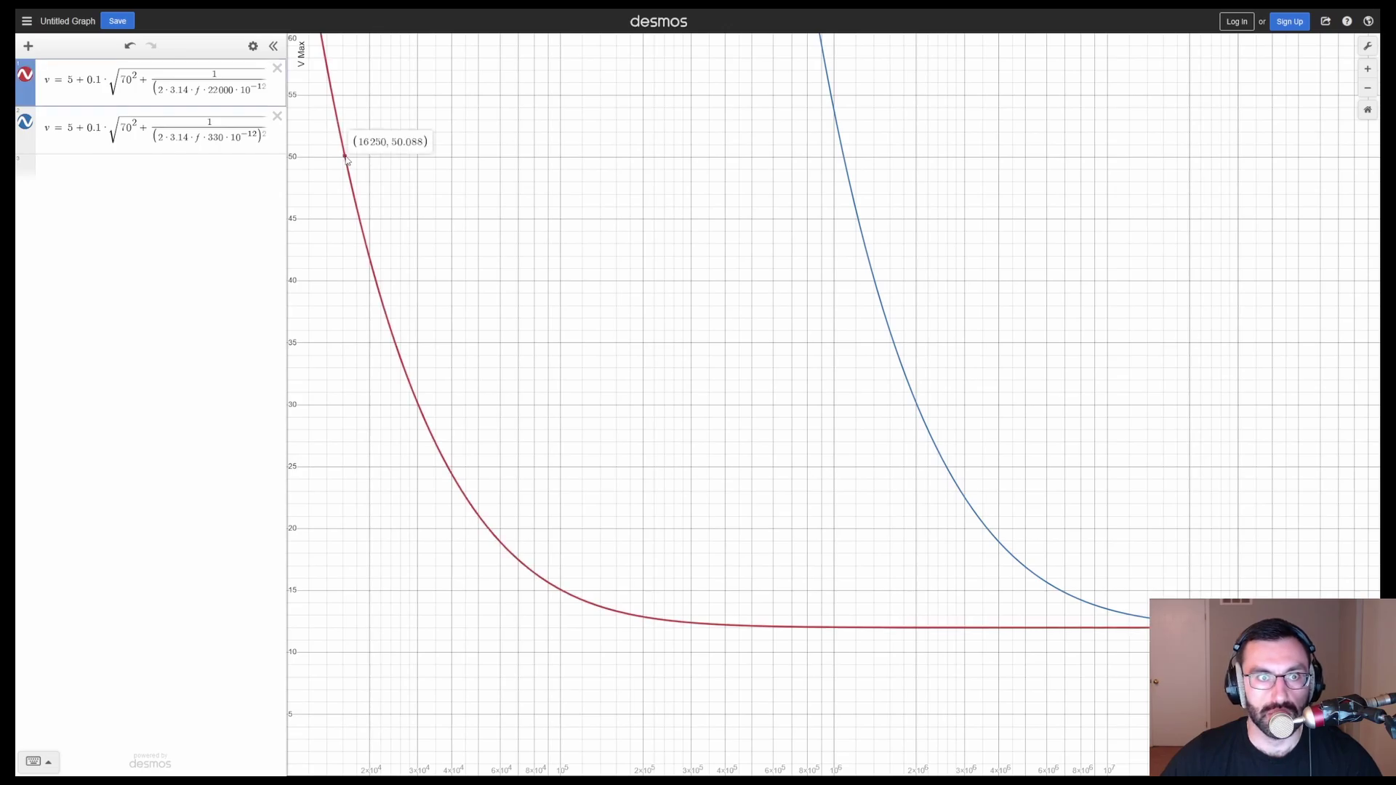
{"action": "left_click_drag", "start_coordinate": [346, 158], "coordinate": [349, 160]}
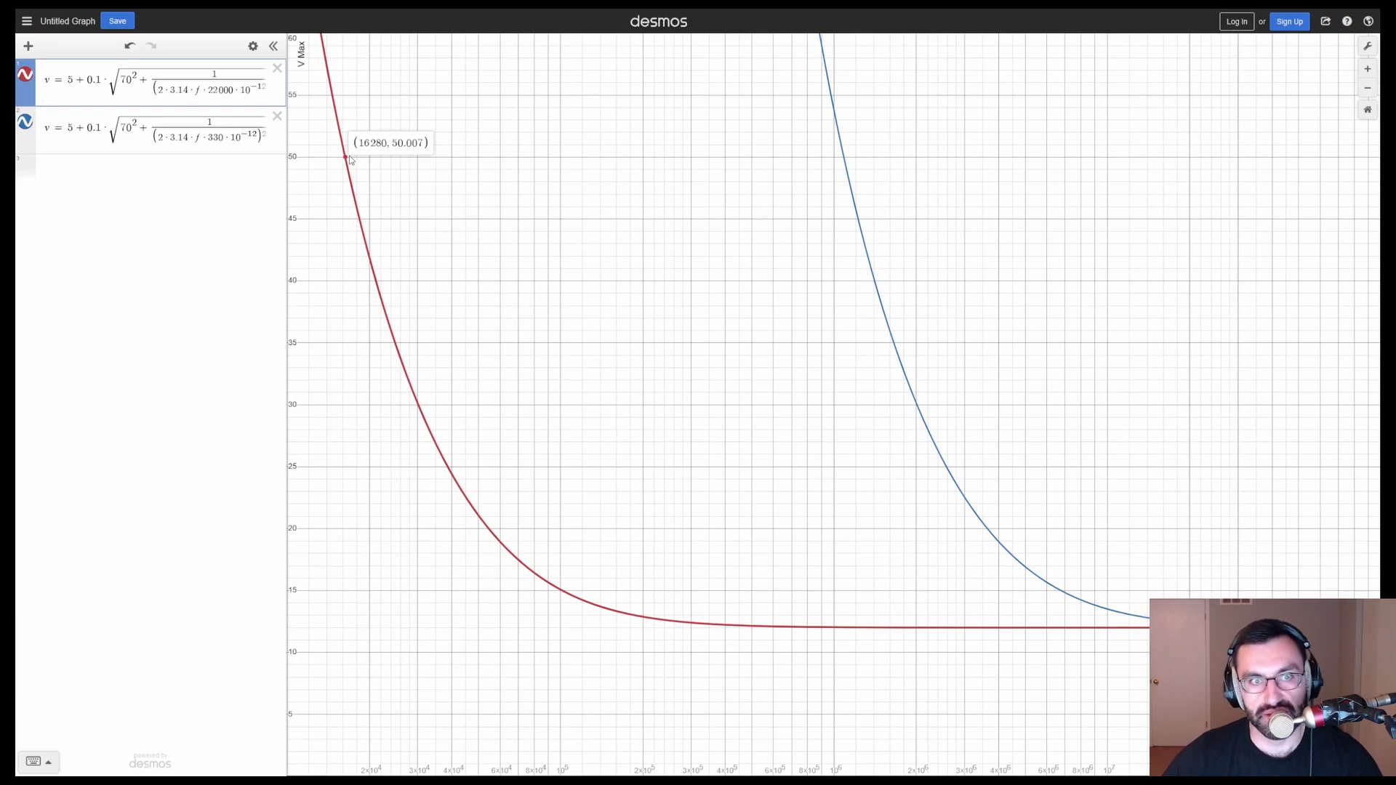
{"action": "left_click_drag", "start_coordinate": [349, 160], "coordinate": [349, 160]}
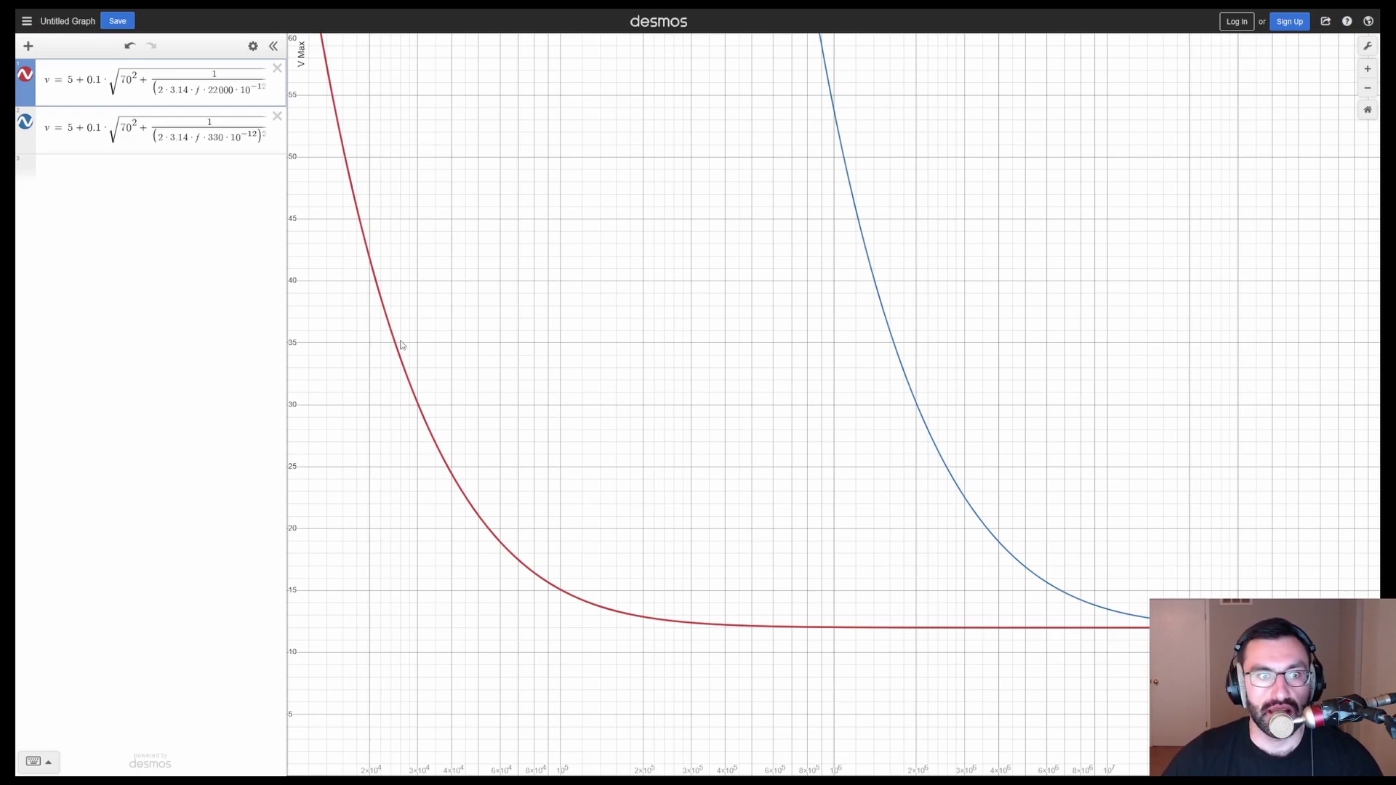
{"action": "left_click_drag", "start_coordinate": [399, 350], "coordinate": [498, 521]}
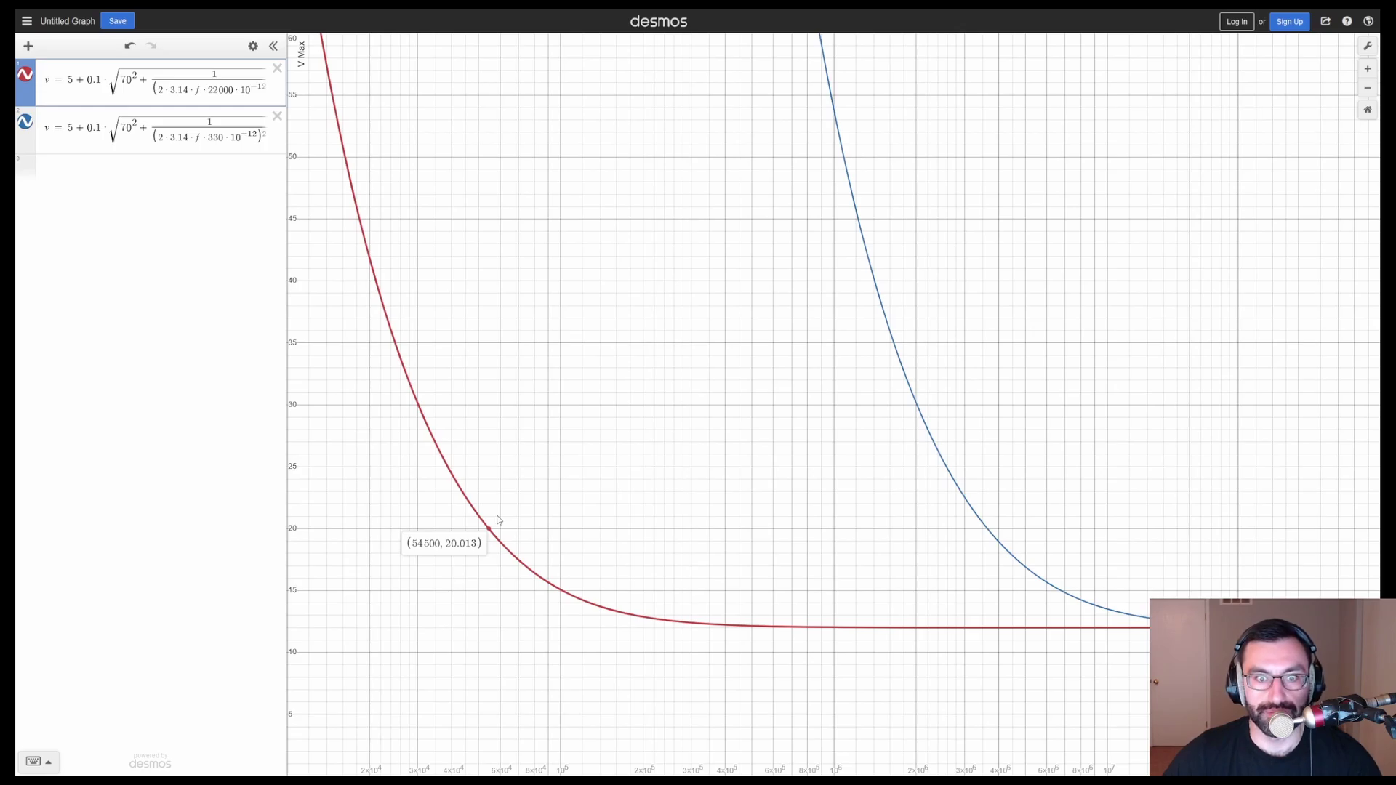
{"action": "mouse_move", "coordinate": [499, 520]}
{"action": "left_mouse_down"}
{"action": "mouse_move", "coordinate": [514, 550]}
{"action": "mouse_move", "coordinate": [686, 586]}
{"action": "mouse_move", "coordinate": [917, 600]}
{"action": "left_mouse_up"}
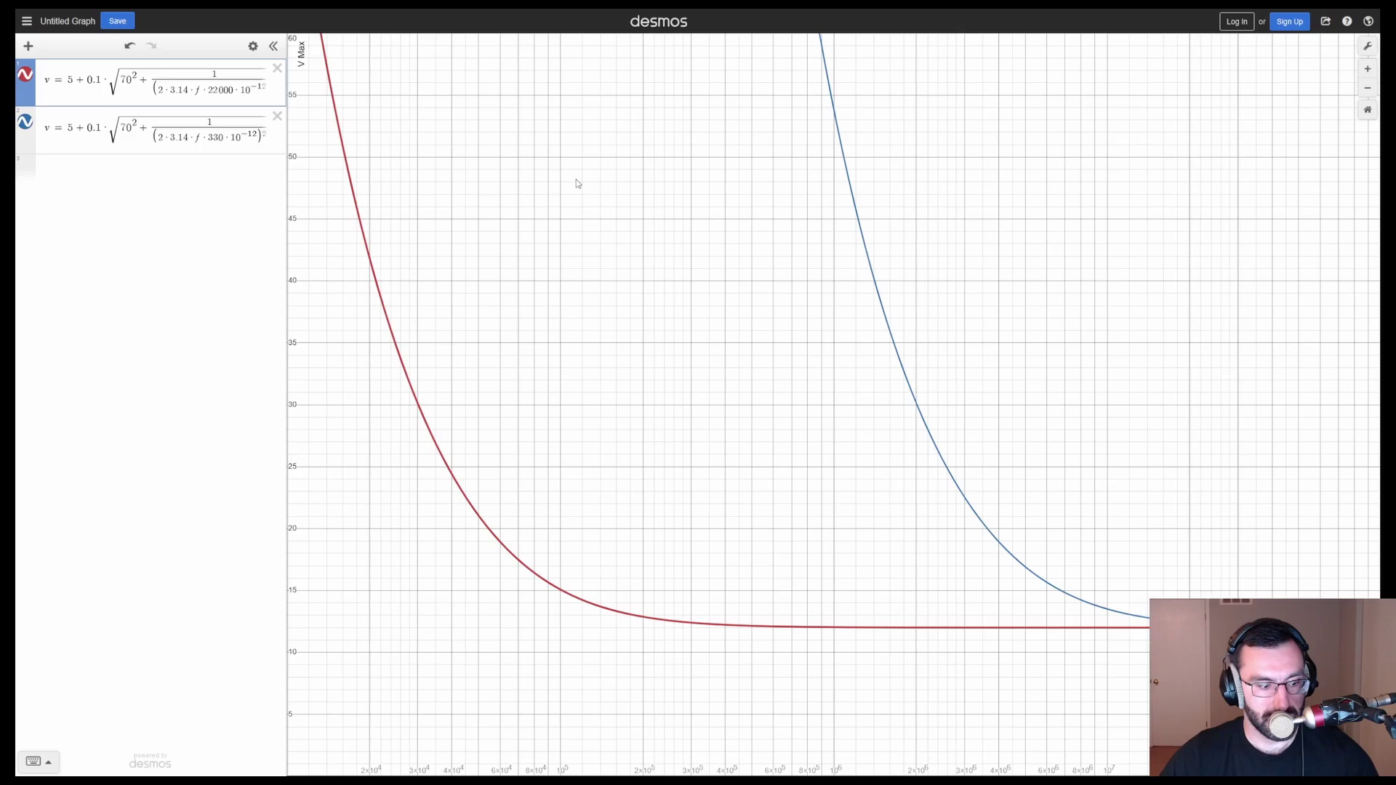
Step: Delete the Z formula and circle marks, then tick C26 in red with a '330pF' label
{"action": "key", "text": "alt+Tab"}
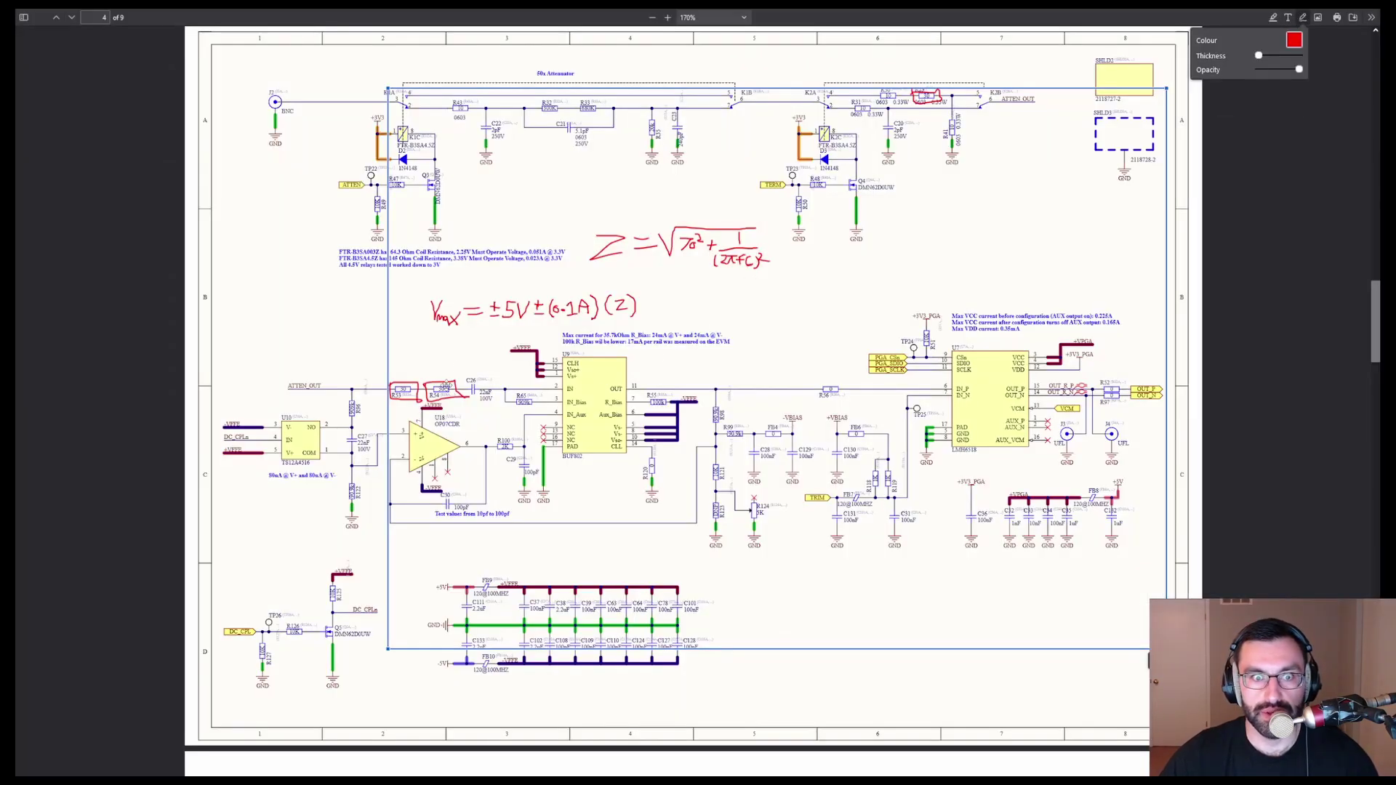
{"action": "mouse_move", "coordinate": [478, 355]}
{"action": "left_mouse_down"}
{"action": "mouse_move", "coordinate": [465, 358]}
{"action": "mouse_move", "coordinate": [473, 376]}
{"action": "mouse_move", "coordinate": [463, 361]}
{"action": "left_mouse_up"}
{"action": "key", "text": "Delete"}
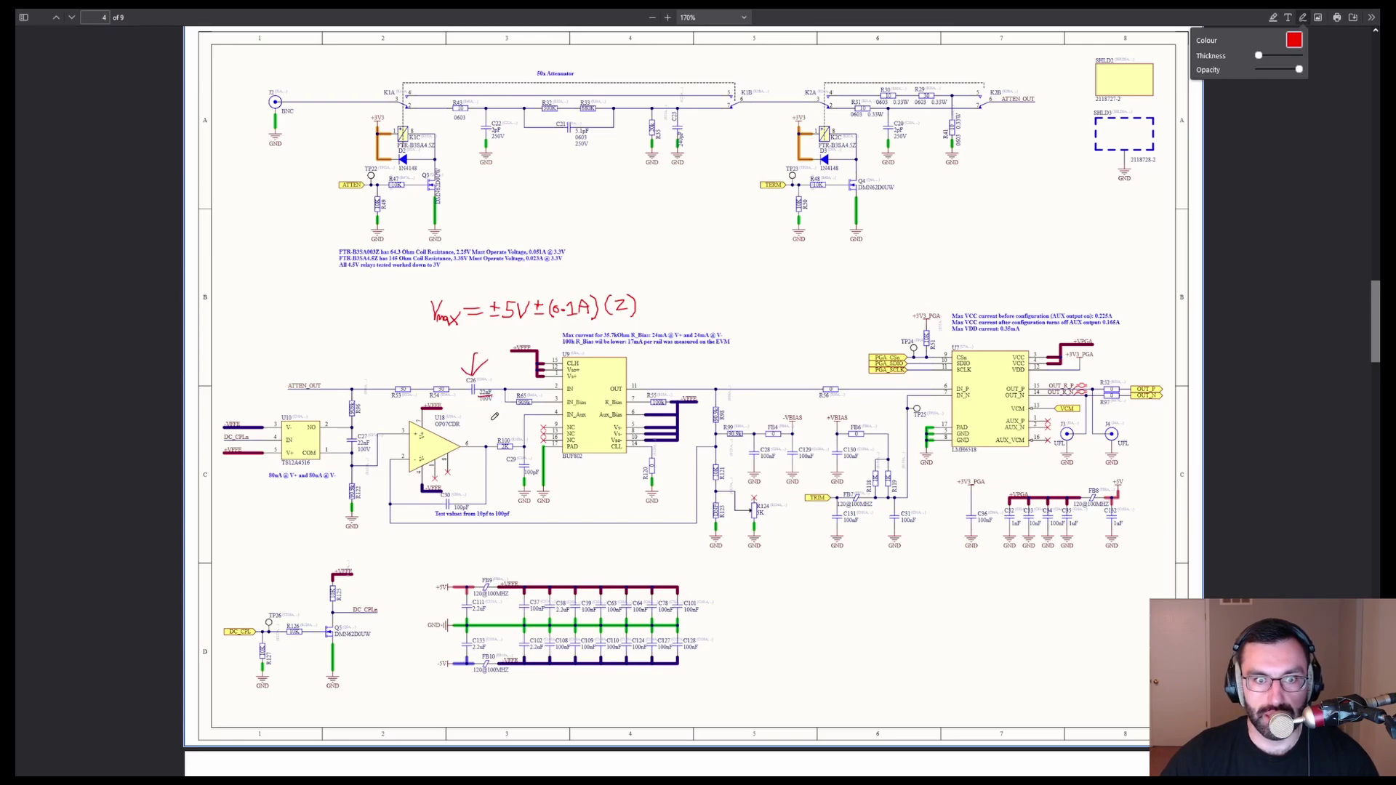
{"action": "mouse_move", "coordinate": [472, 407]}
{"action": "left_mouse_down"}
{"action": "mouse_move", "coordinate": [495, 419]}
{"action": "mouse_move", "coordinate": [507, 404]}
{"action": "left_mouse_up"}
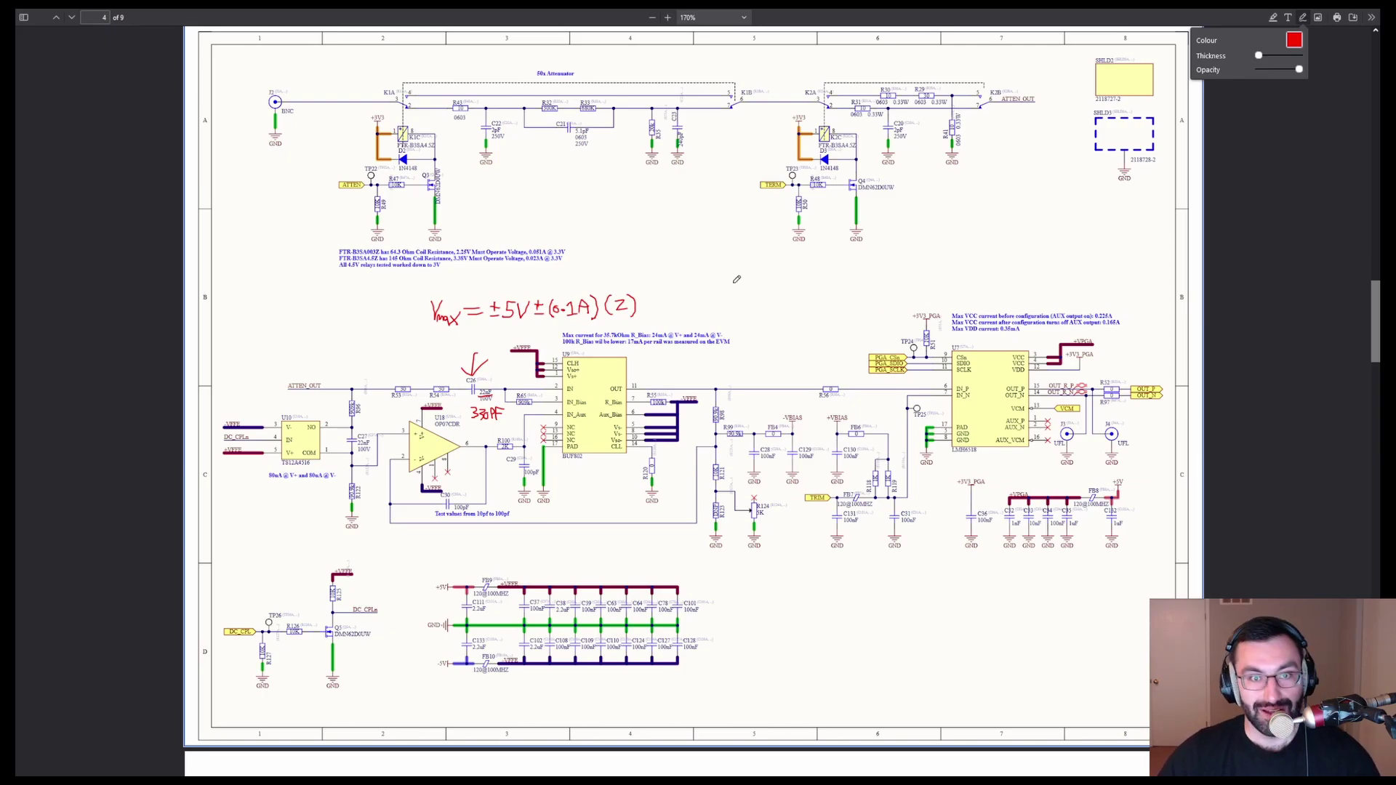
{"action": "key", "text": "alt+Tab"}
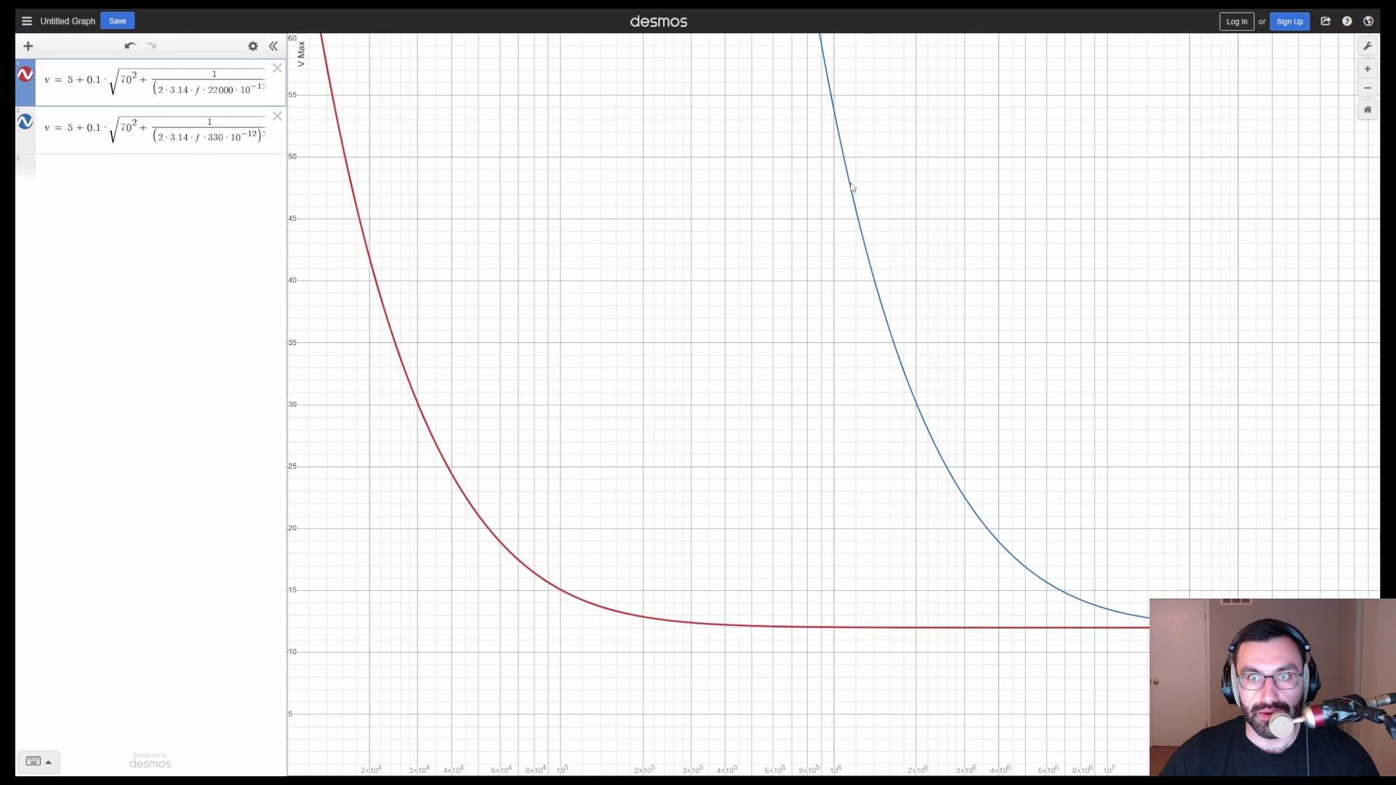
{"action": "left_click", "coordinate": [346, 159]}
{"action": "left_click", "coordinate": [844, 159]}
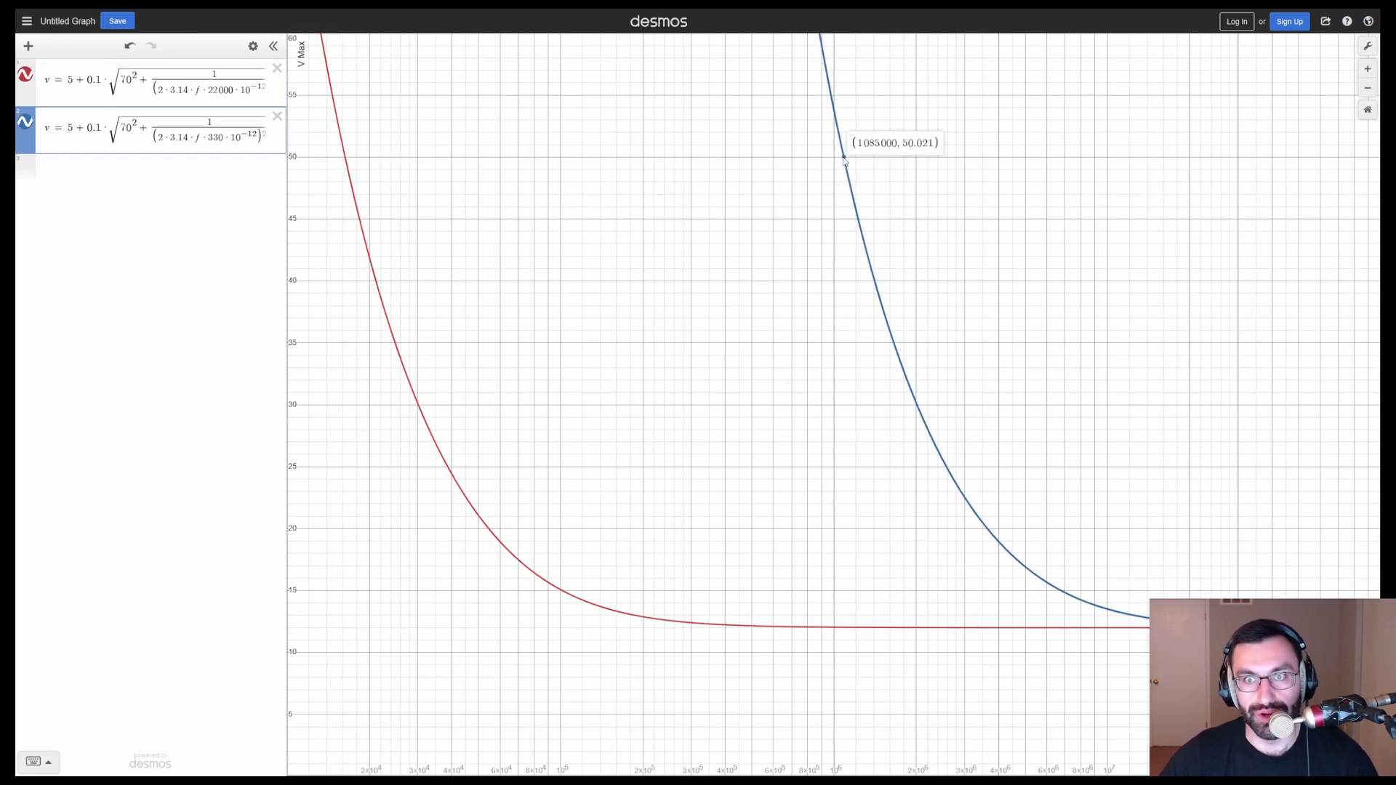
{"action": "left_click_drag", "start_coordinate": [845, 162], "coordinate": [846, 160]}
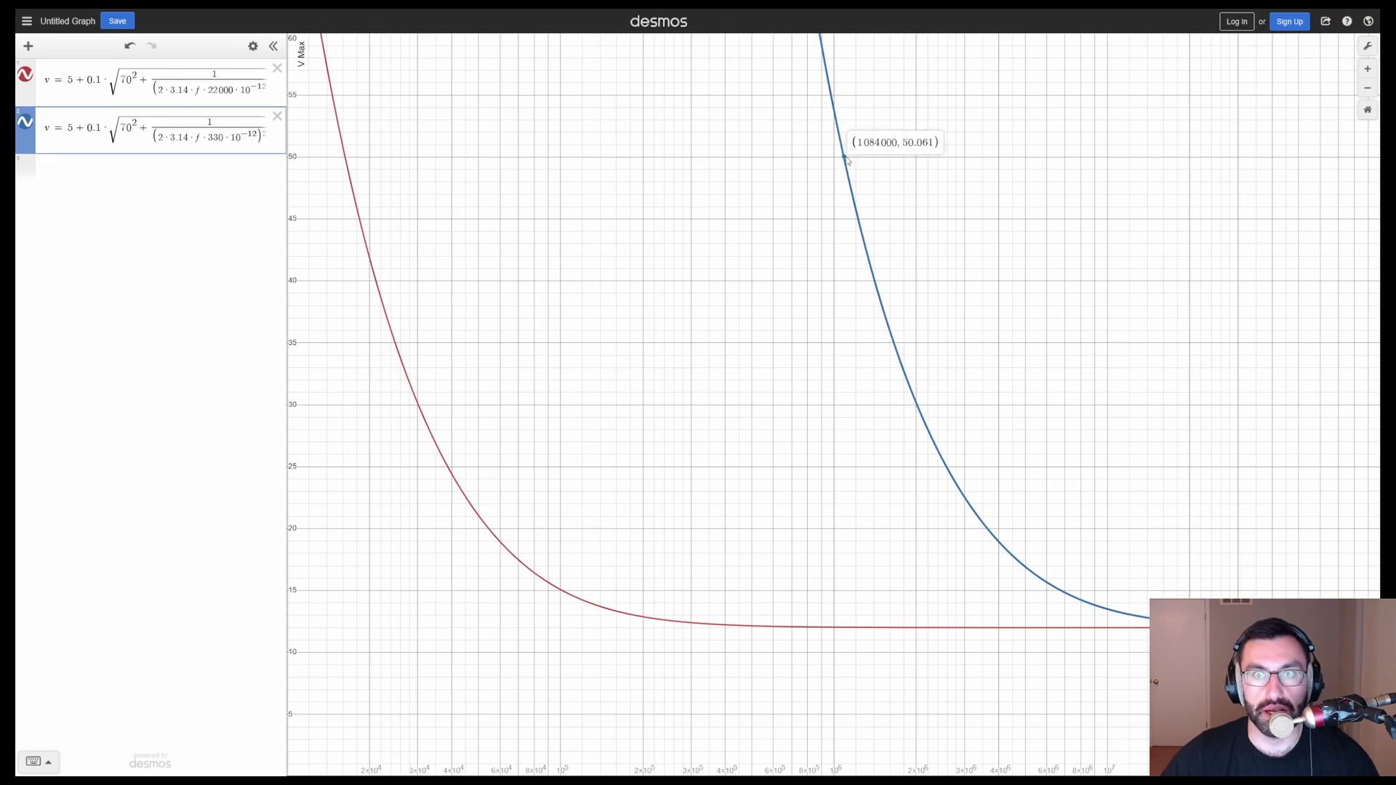
{"action": "left_click", "coordinate": [843, 158]}
{"action": "left_click", "coordinate": [845, 161]}
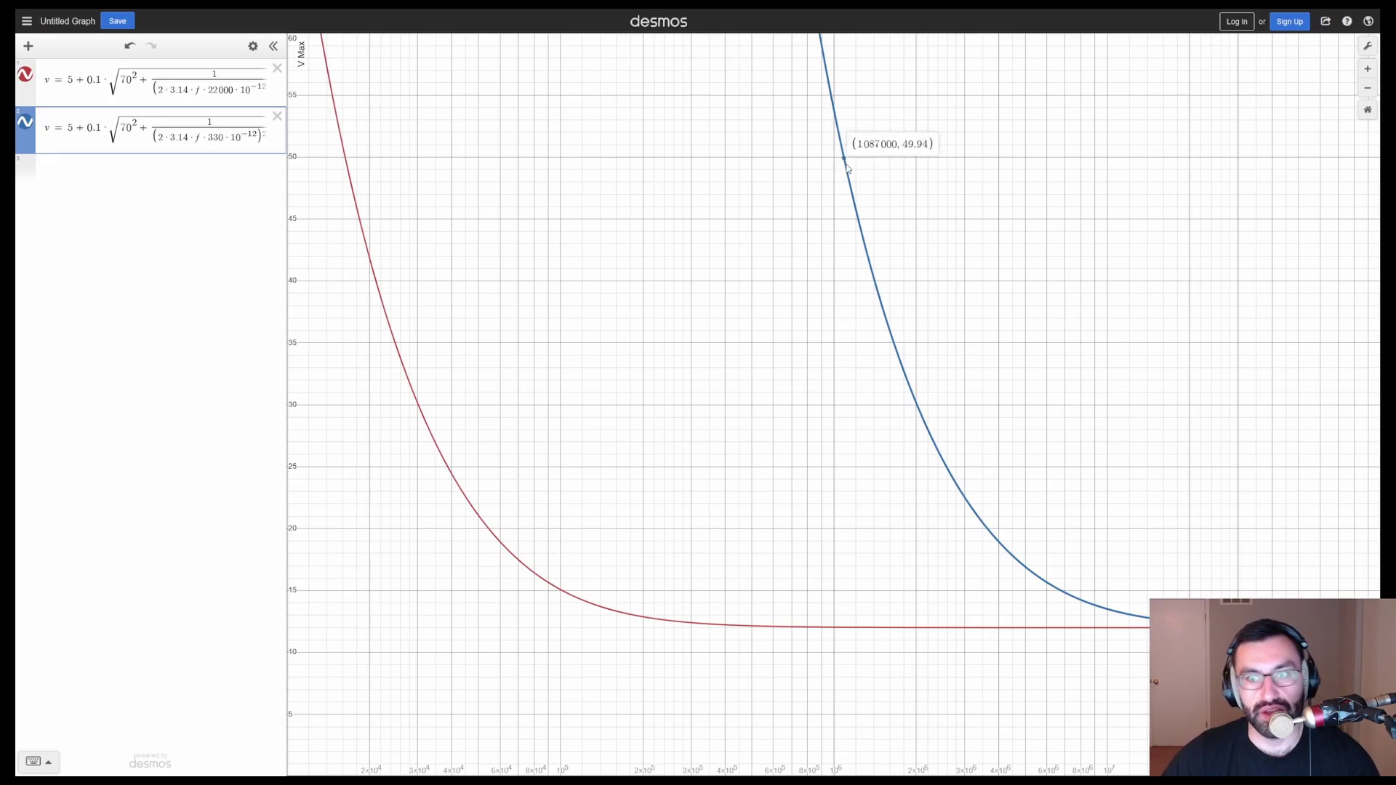
{"action": "mouse_move", "coordinate": [847, 167]}
{"action": "left_mouse_down"}
{"action": "mouse_move", "coordinate": [1081, 451]}
{"action": "mouse_move", "coordinate": [1144, 513]}
{"action": "mouse_move", "coordinate": [1187, 508]}
{"action": "mouse_move", "coordinate": [1147, 515]}
{"action": "left_mouse_up"}
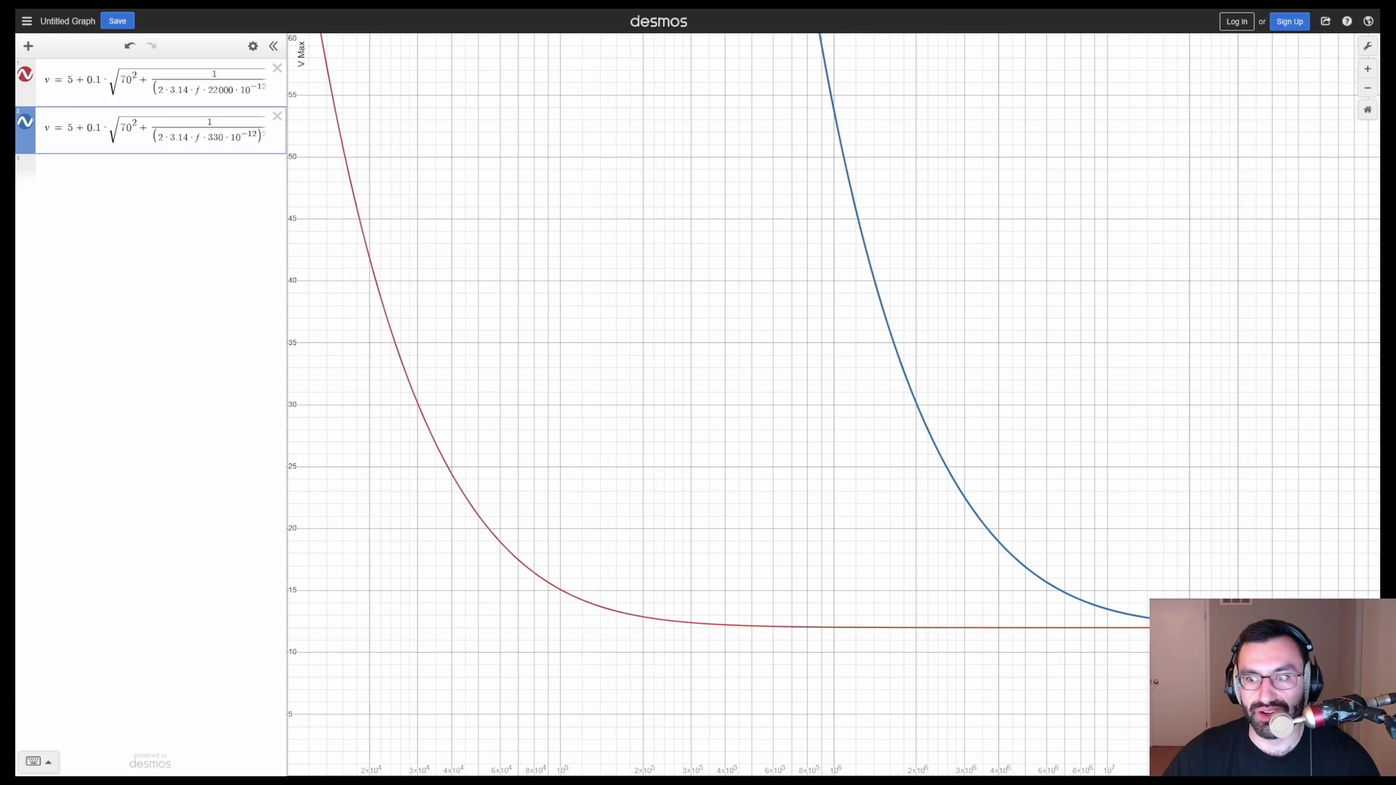
Step: Re-read the blue curve near 50 V, focus the red curve's expression, then return to the schematic
{"action": "mouse_move", "coordinate": [1033, 582]}
{"action": "left_mouse_down"}
{"action": "mouse_move", "coordinate": [1015, 575]}
{"action": "mouse_move", "coordinate": [812, 43]}
{"action": "left_mouse_up"}
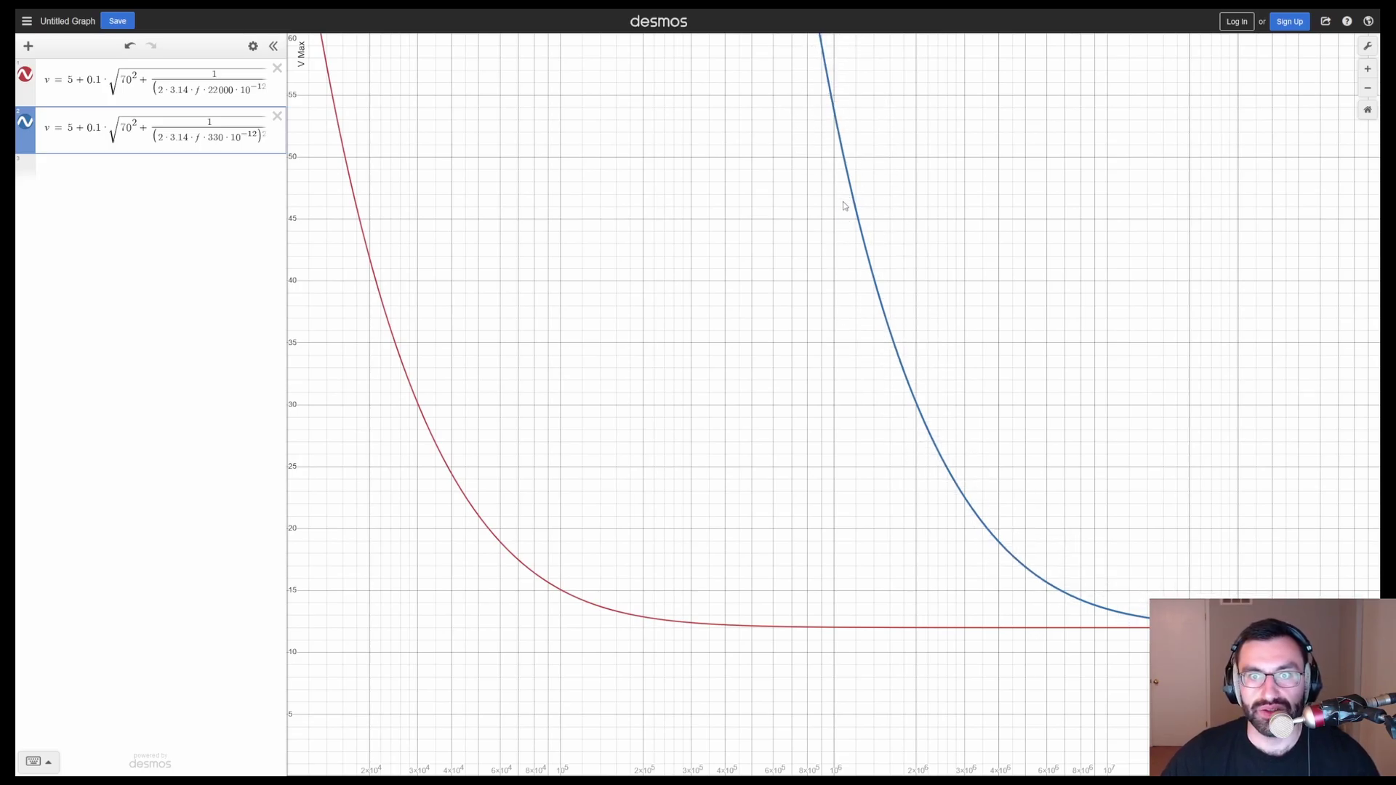
{"action": "left_click", "coordinate": [846, 160]}
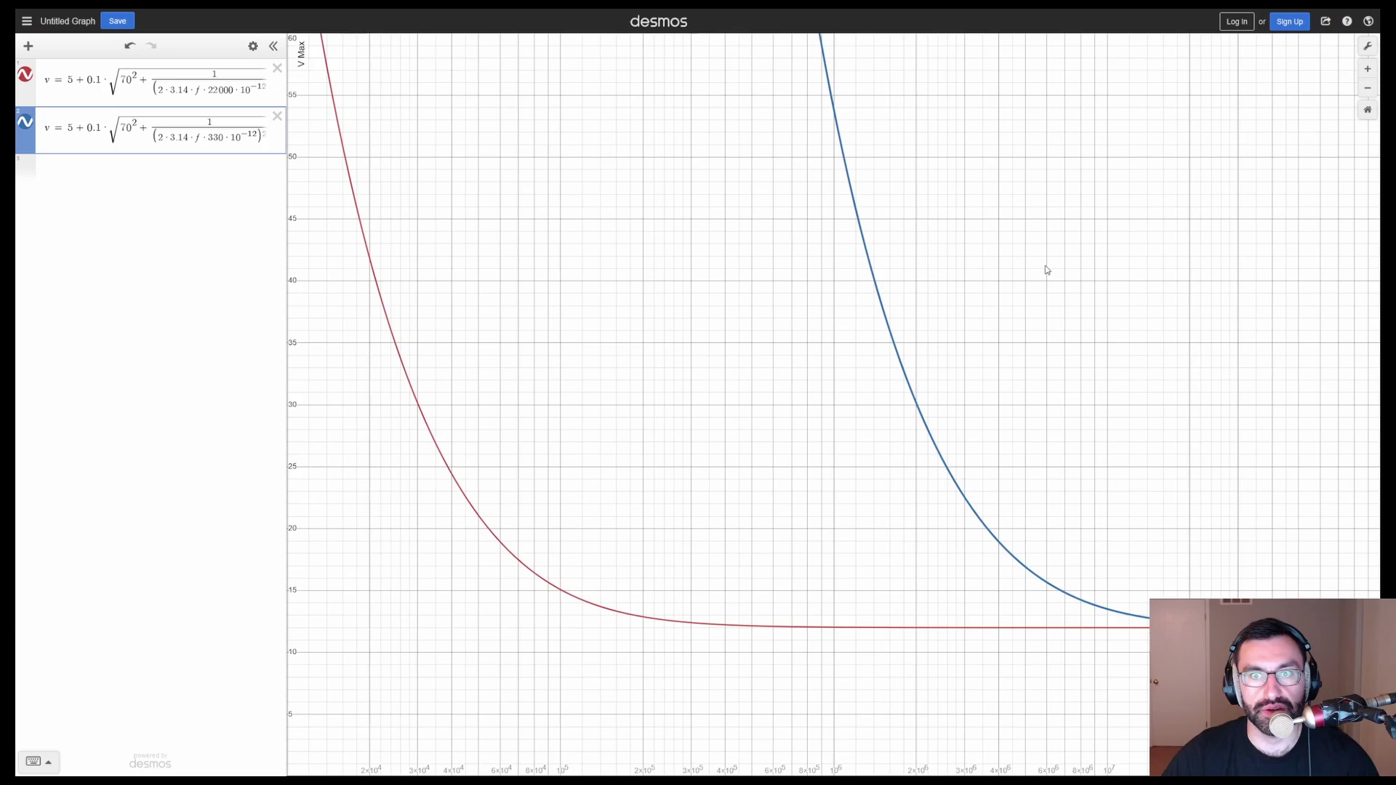
{"action": "key", "text": "Up"}
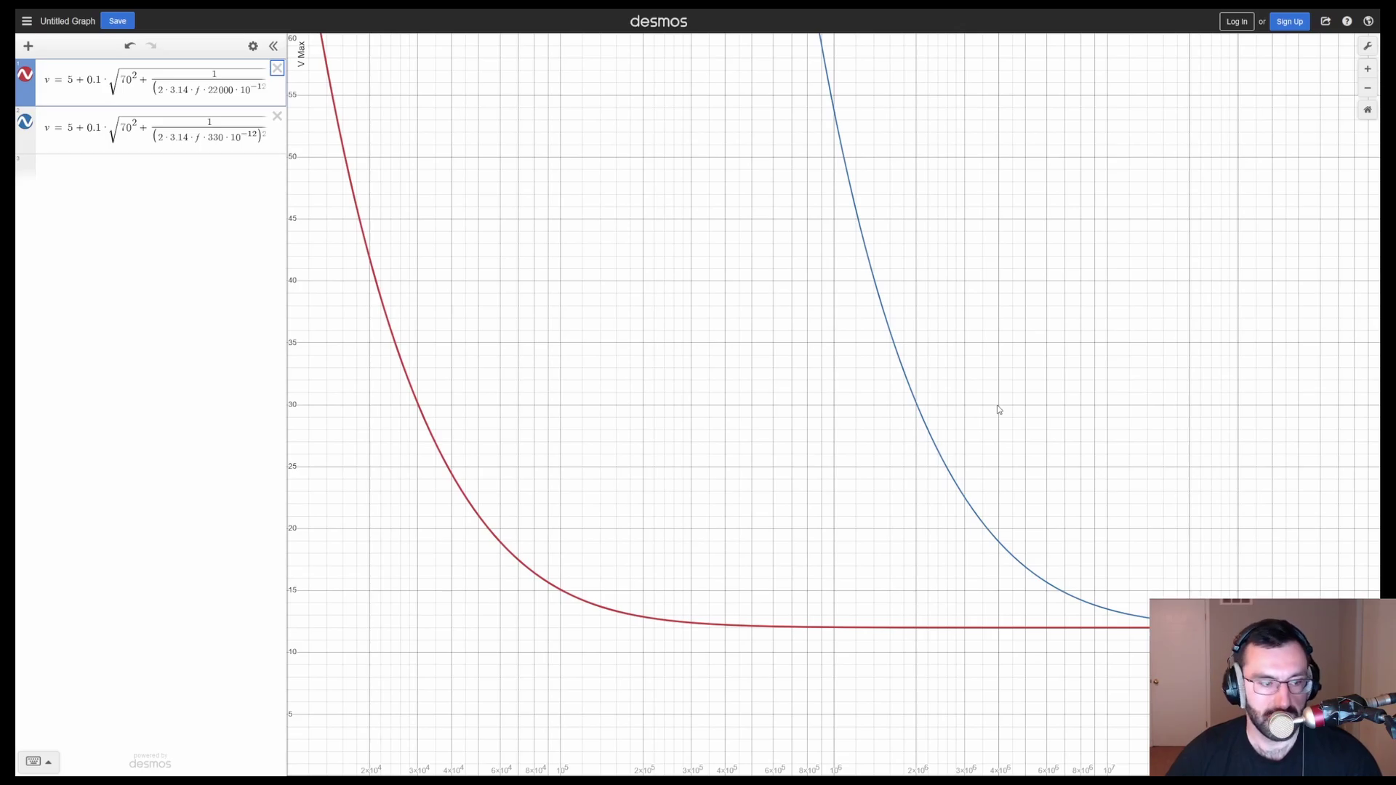
{"action": "key", "text": "alt+Tab"}
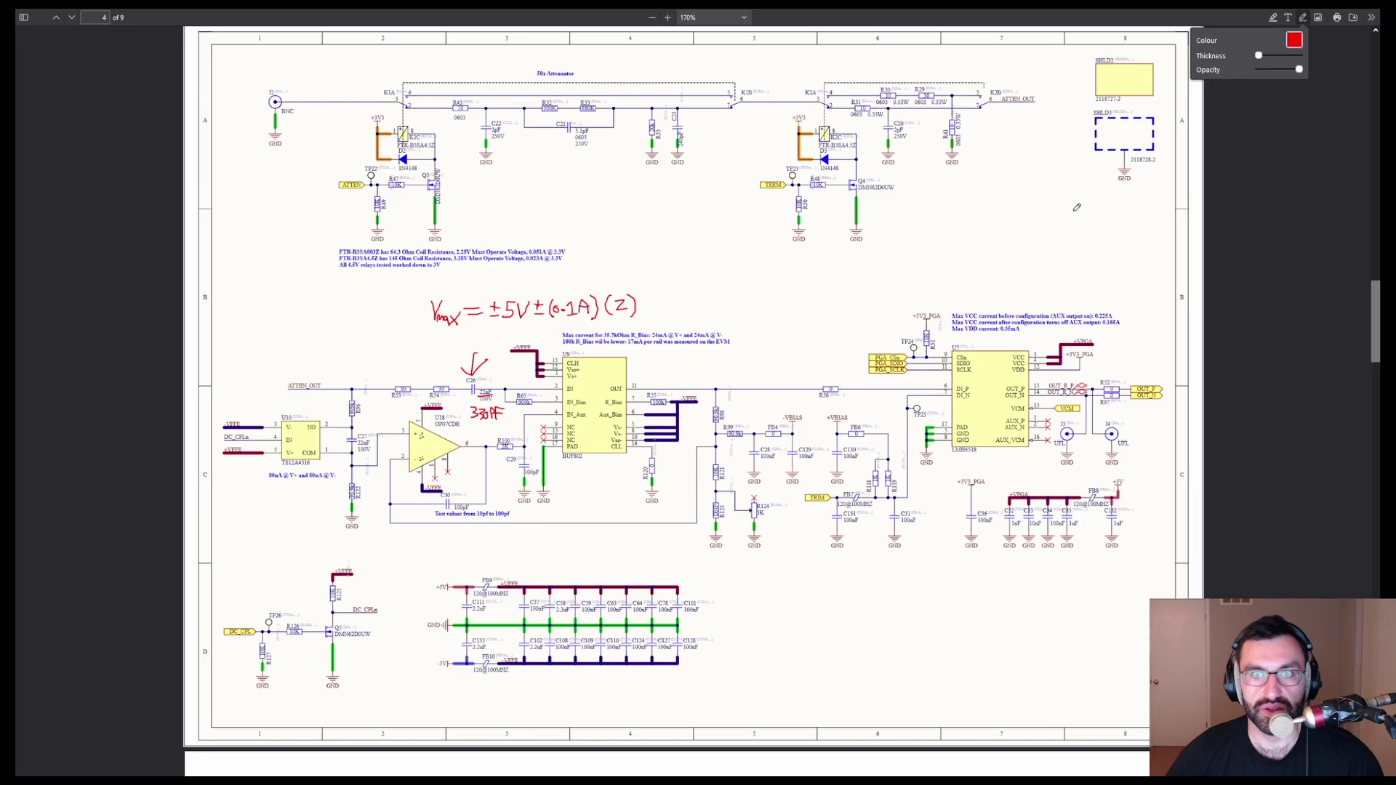
Step: Ink a short red arrow pointing right into connector J2 at the schematic's top left
{"action": "mouse_move", "coordinate": [229, 103]}
{"action": "left_mouse_down"}
{"action": "mouse_move", "coordinate": [270, 102]}
{"action": "mouse_move", "coordinate": [260, 107]}
{"action": "left_mouse_up"}
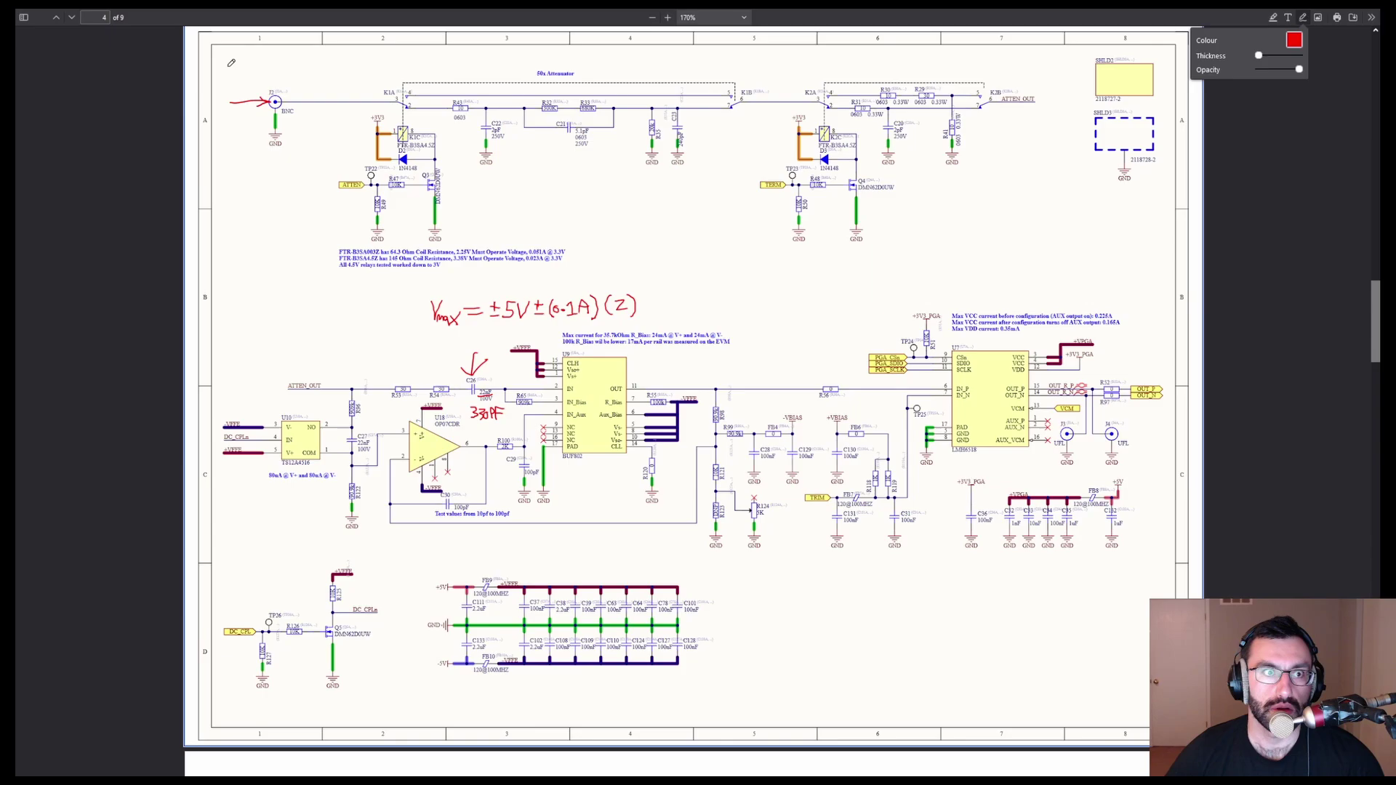
Step: Sketch the probe's red zigzag resistor strokes and a second branch beside the J2 arrow
{"action": "left_click_drag", "start_coordinate": [231, 64], "coordinate": [239, 173]}
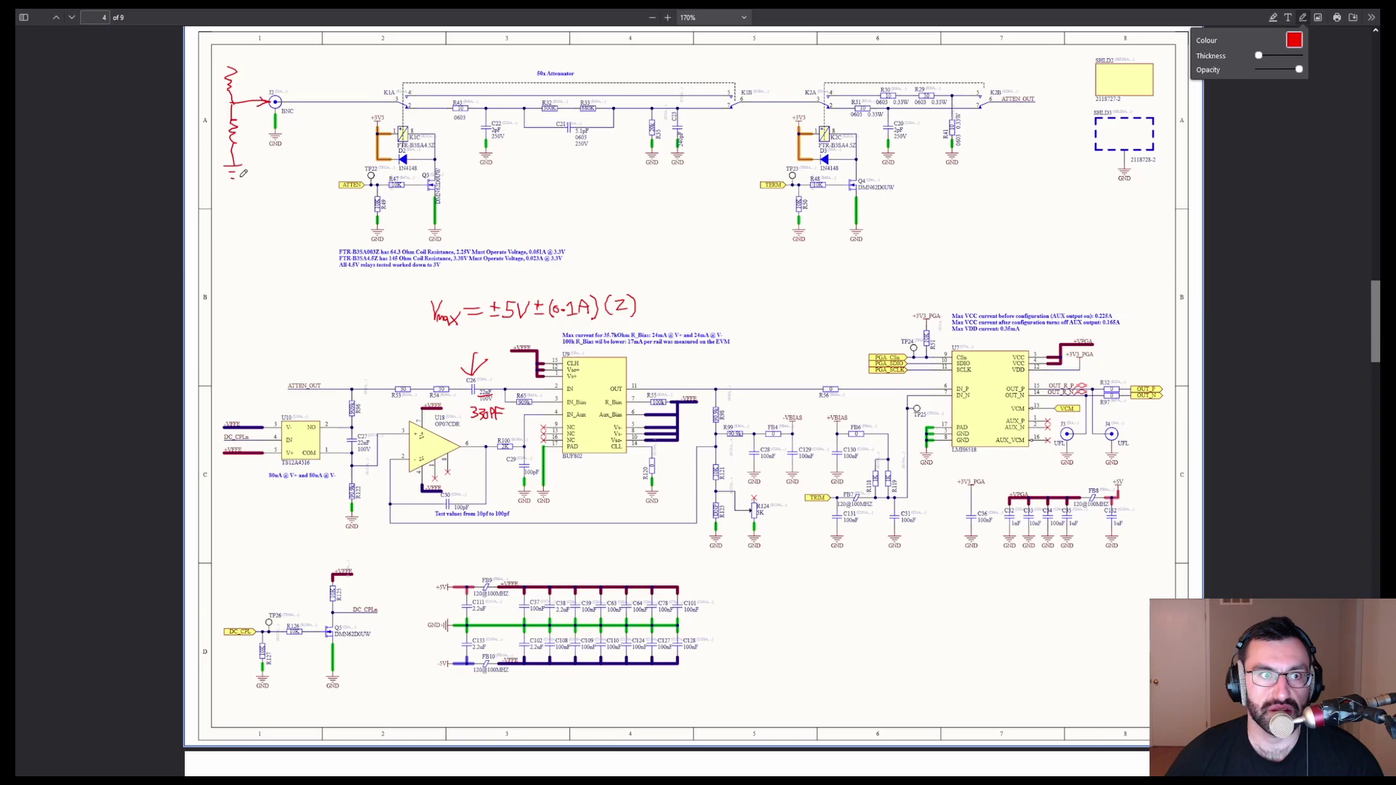
{"action": "left_click_drag", "start_coordinate": [232, 66], "coordinate": [212, 54]}
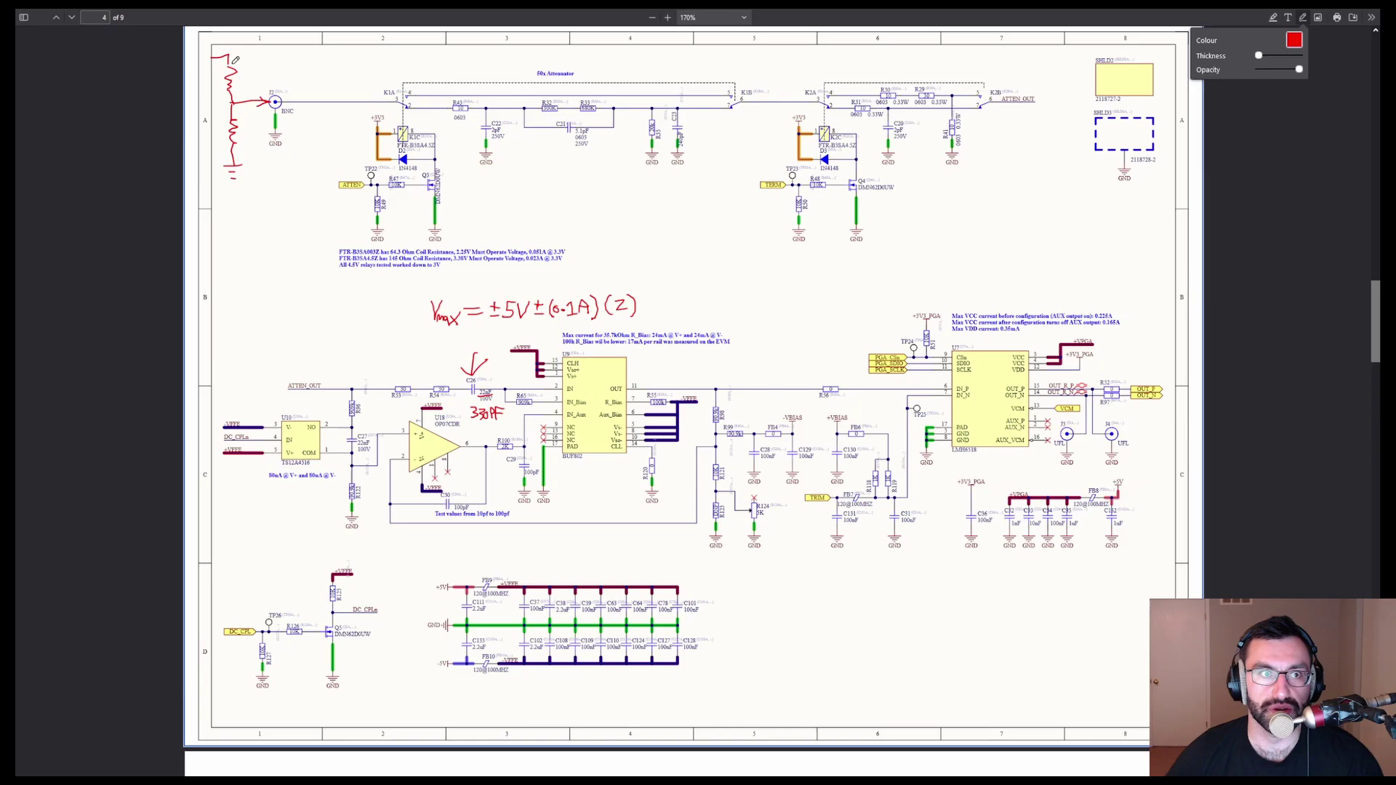
{"action": "mouse_move", "coordinate": [231, 55]}
{"action": "left_mouse_down"}
{"action": "mouse_move", "coordinate": [251, 82]}
{"action": "mouse_move", "coordinate": [243, 117]}
{"action": "mouse_move", "coordinate": [234, 107]}
{"action": "mouse_move", "coordinate": [246, 100]}
{"action": "mouse_move", "coordinate": [251, 178]}
{"action": "left_mouse_up"}
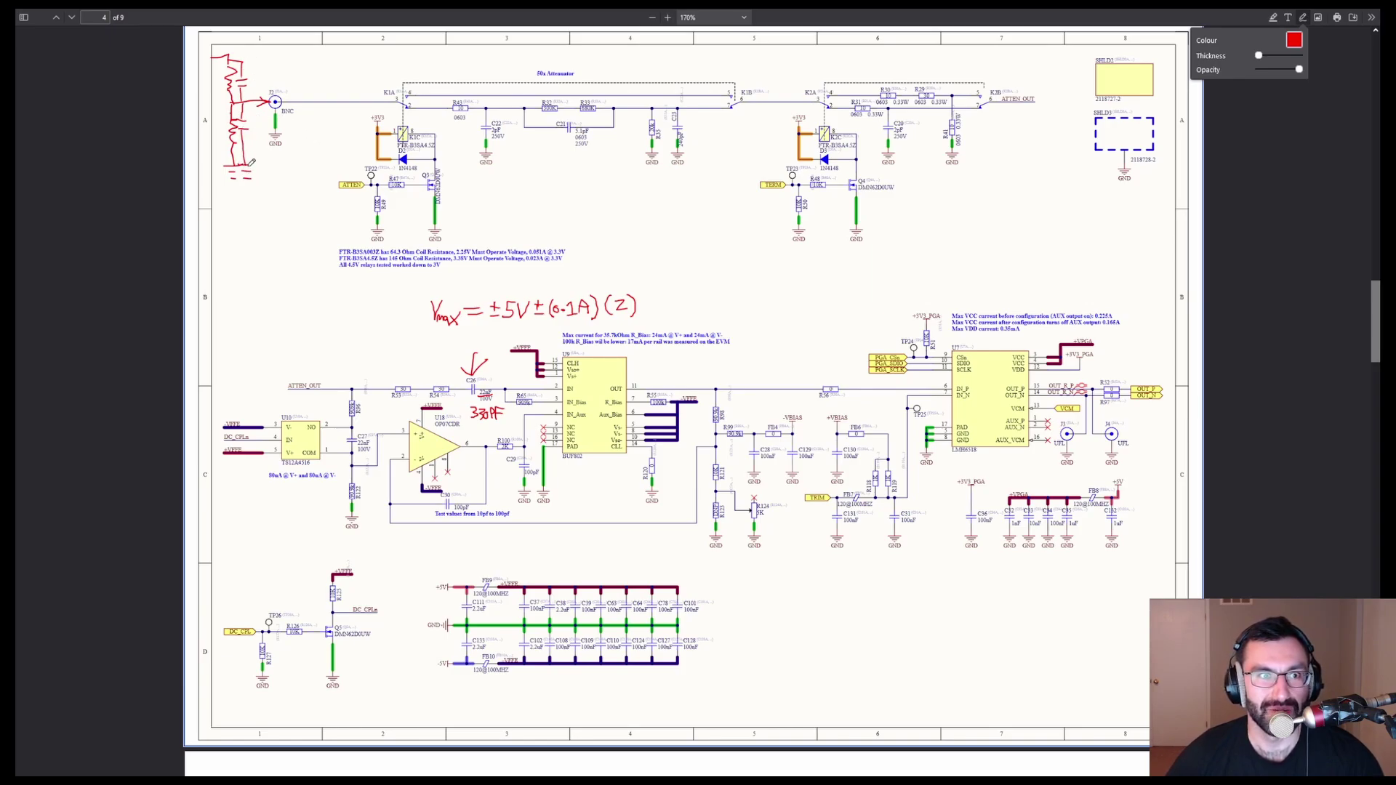